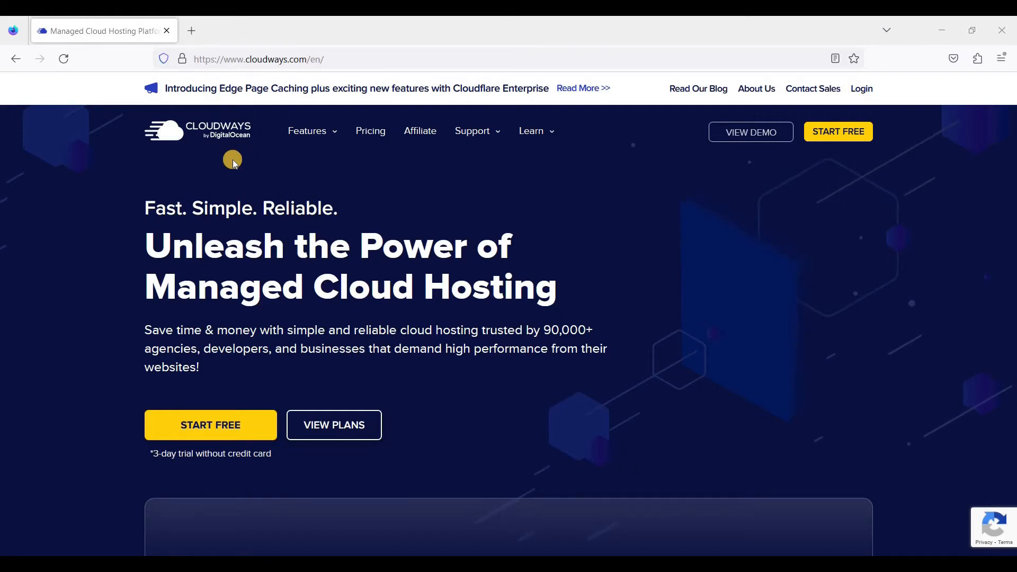
- Open the Cloudways free-trial sign-up form and enter the account password
{"action": "left_click", "coordinate": [836, 141]}
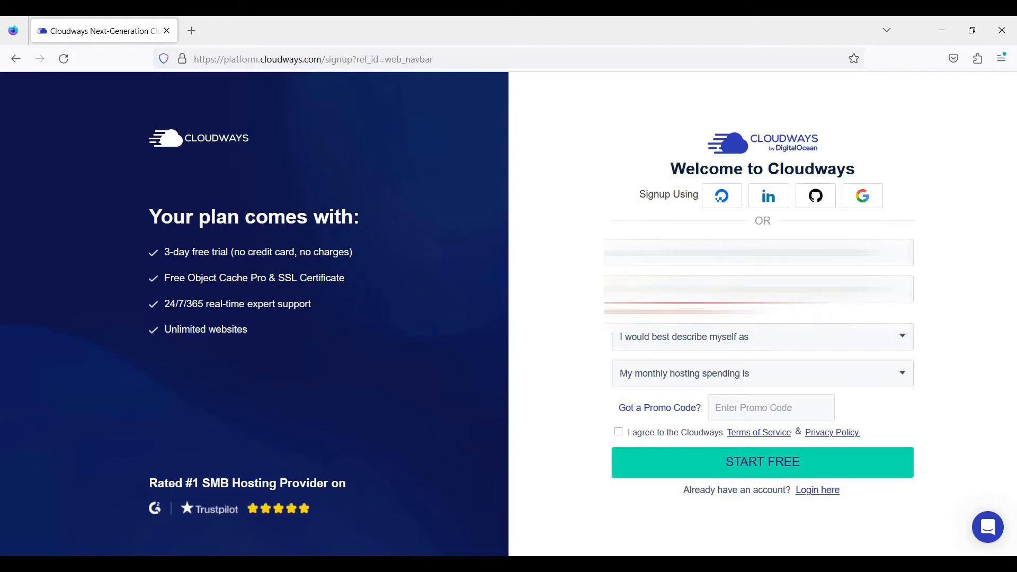
{"action": "key", "text": "Tab"}
{"action": "type", "text": "A"}
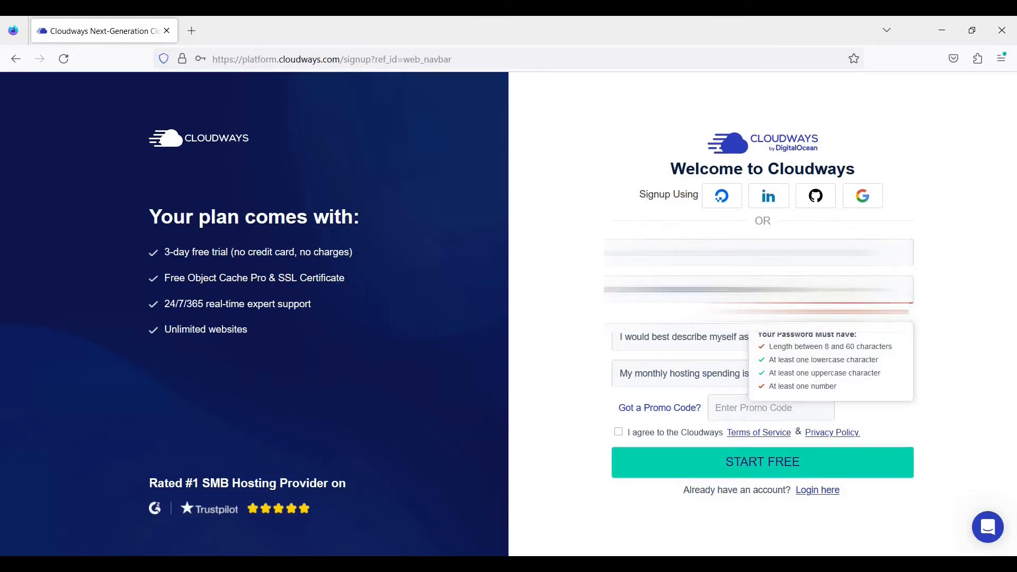
- Choose Blogger with a $50 - $250 (USD) budget, accept the terms, and submit the sign-up
{"action": "left_click", "coordinate": [725, 347]}
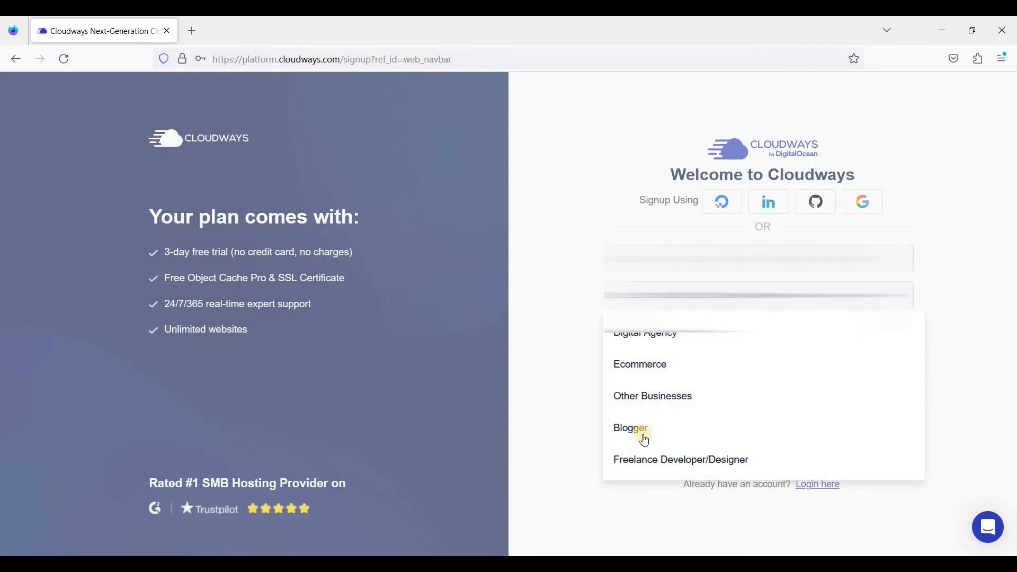
{"action": "left_click", "coordinate": [634, 427]}
{"action": "left_click", "coordinate": [706, 369]}
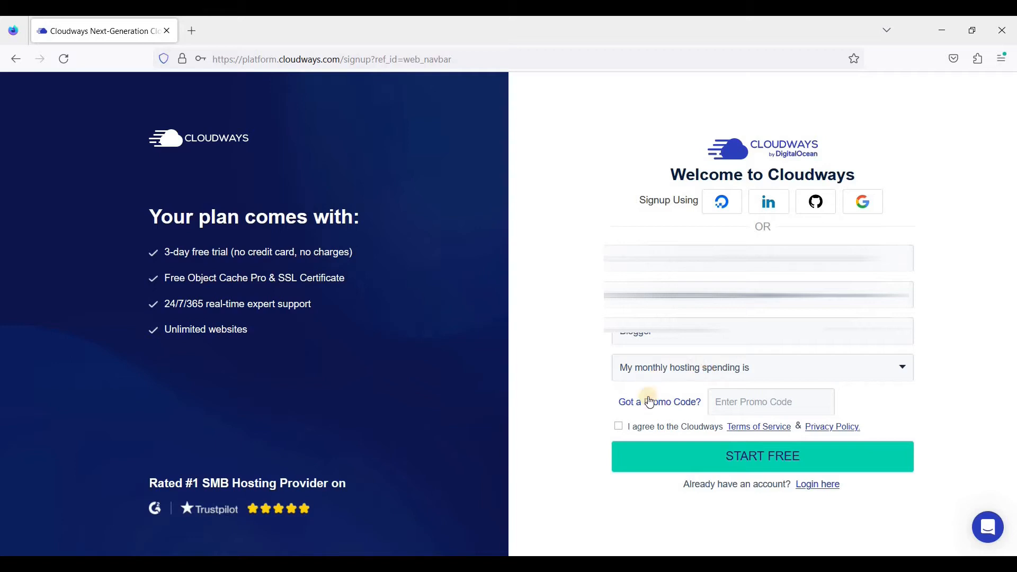
{"action": "left_click", "coordinate": [676, 437]}
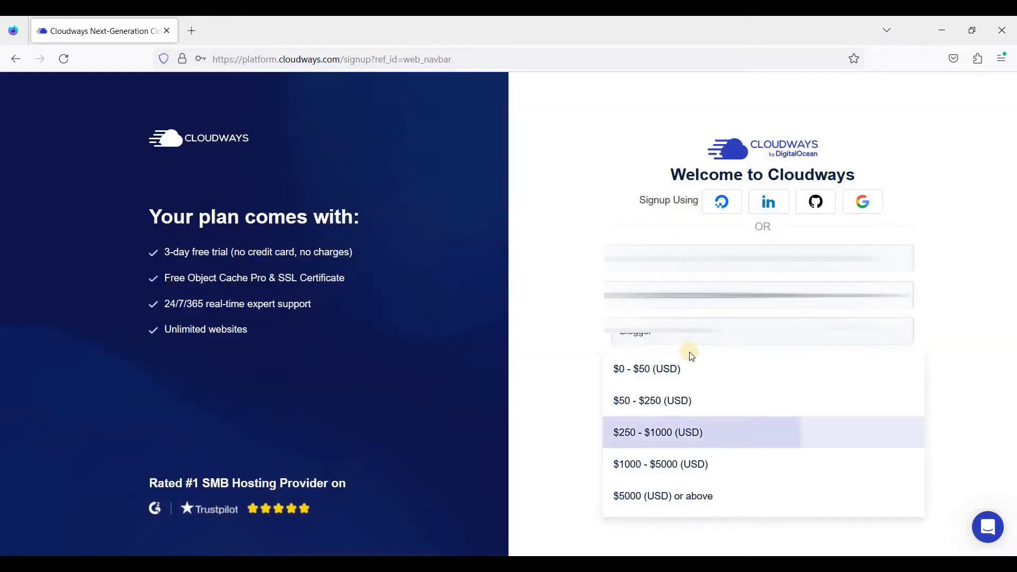
{"action": "left_click", "coordinate": [699, 369]}
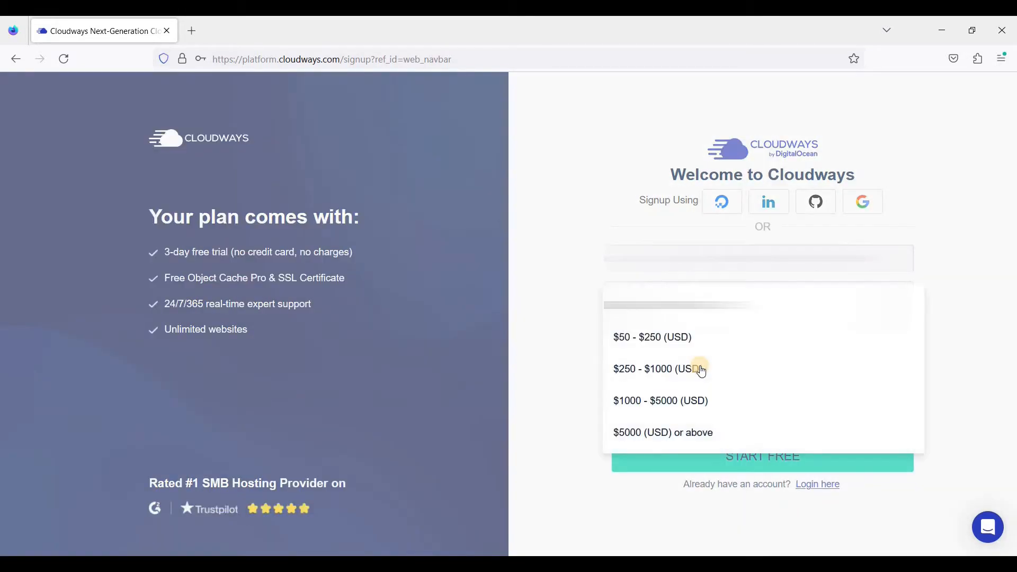
{"action": "left_click", "coordinate": [651, 345]}
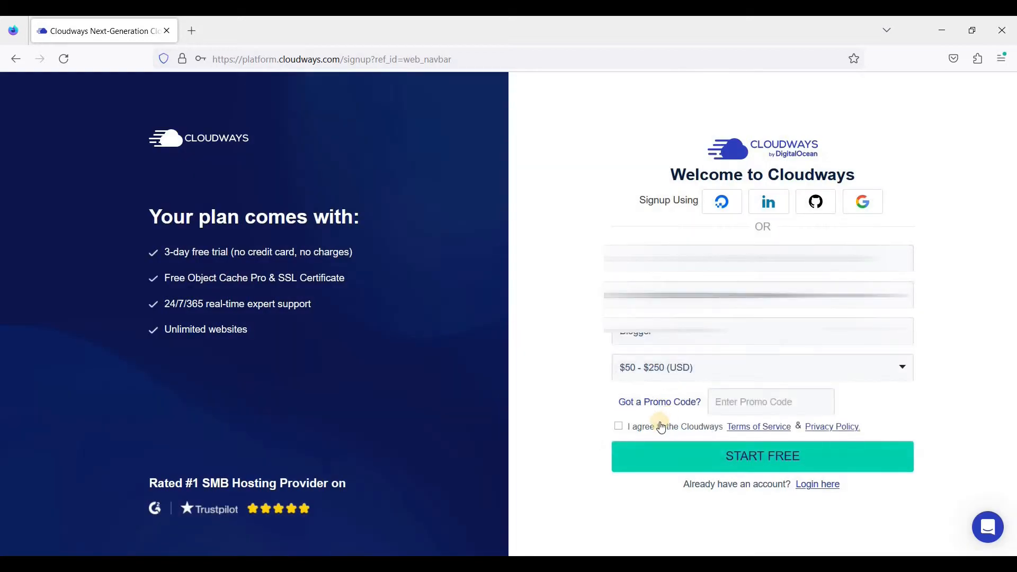
{"action": "left_click", "coordinate": [642, 433]}
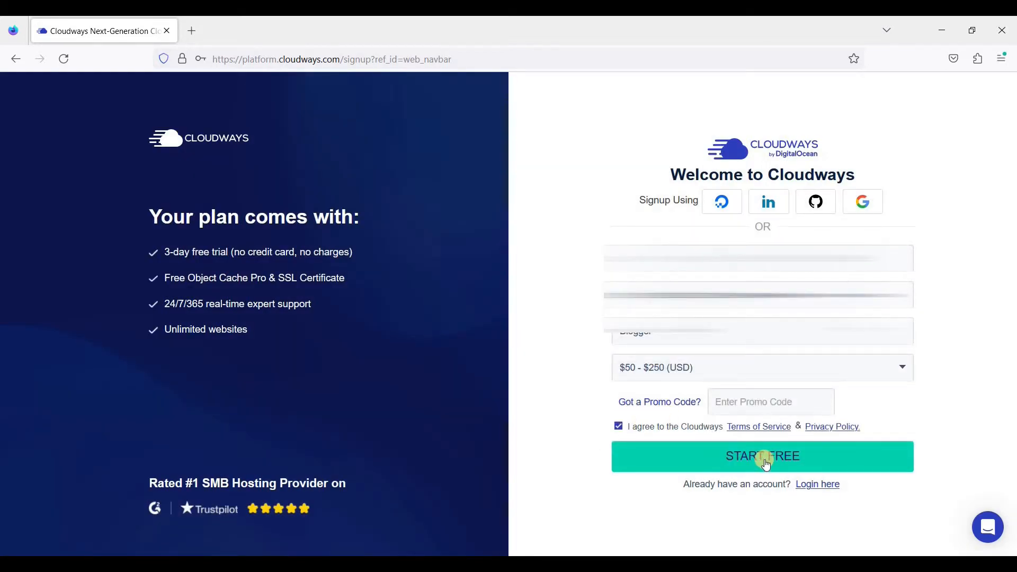
{"action": "left_click", "coordinate": [747, 462]}
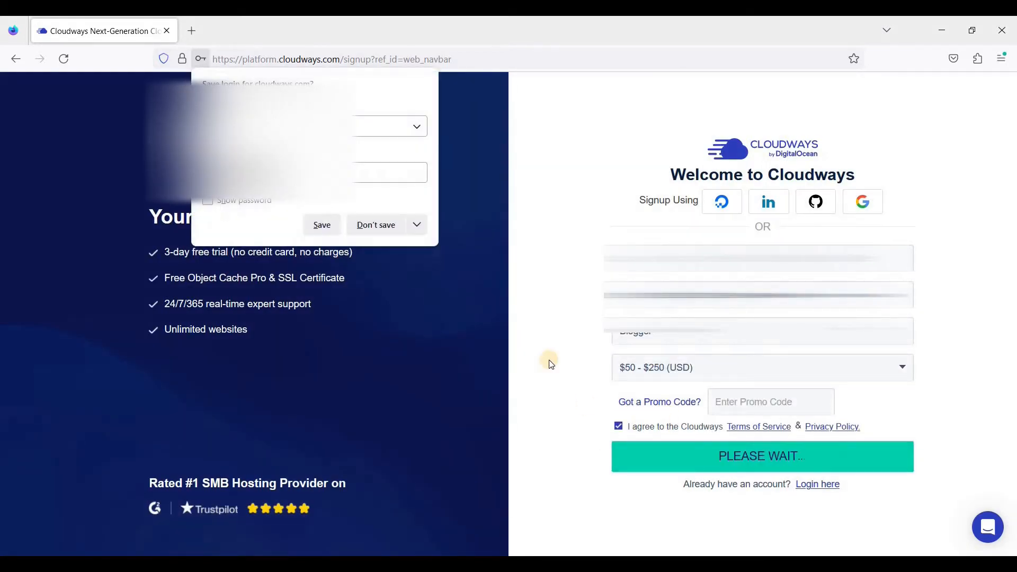
{"action": "left_click", "coordinate": [394, 234]}
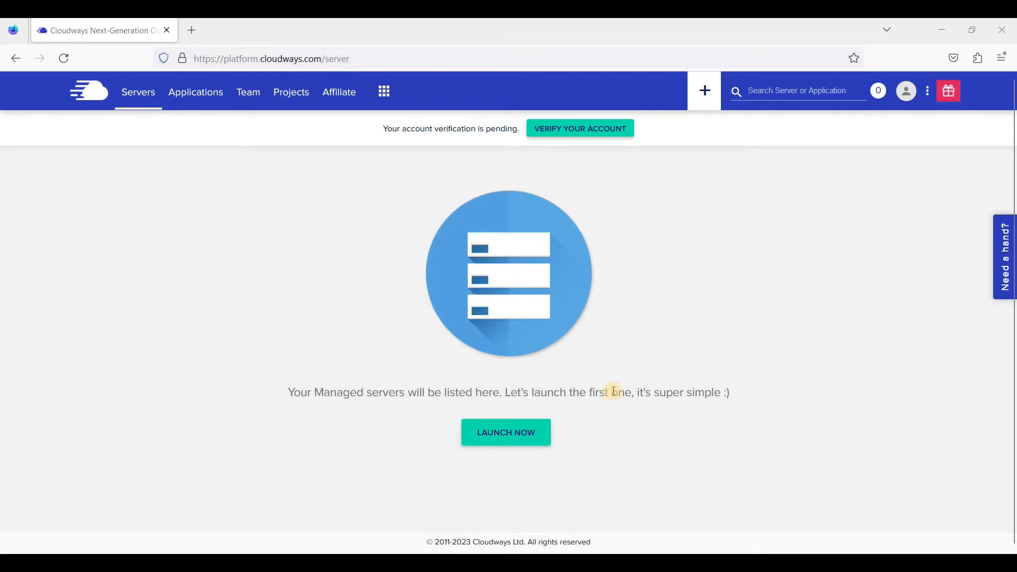
- Switch to the mail window showing the Cloudways activation email
{"action": "key", "text": "alt+Tab"}
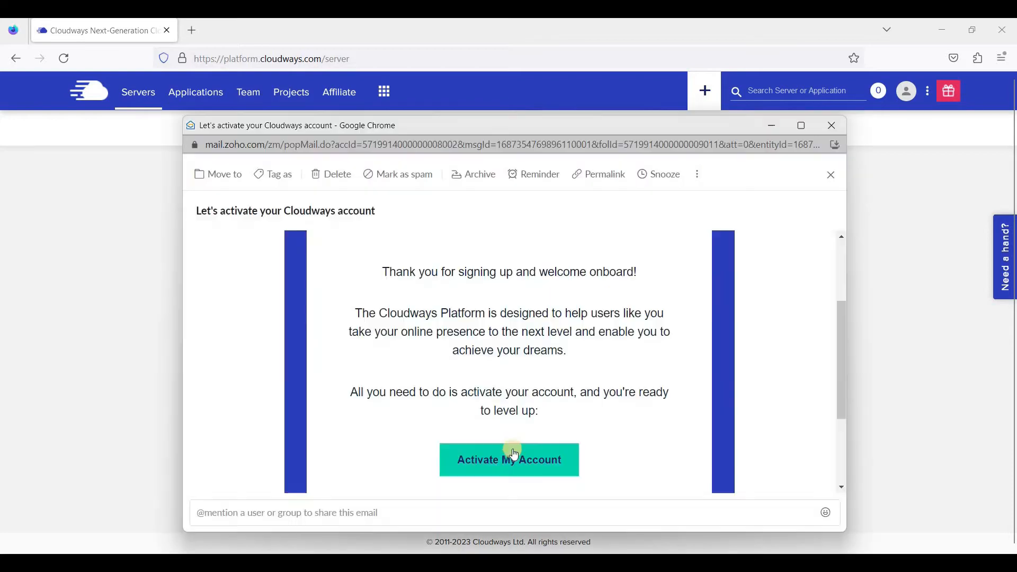
- Copy the Activate My Account link from the email and load it in Firefox
{"action": "left_click", "coordinate": [506, 461]}
{"action": "right_click", "coordinate": [508, 465]}
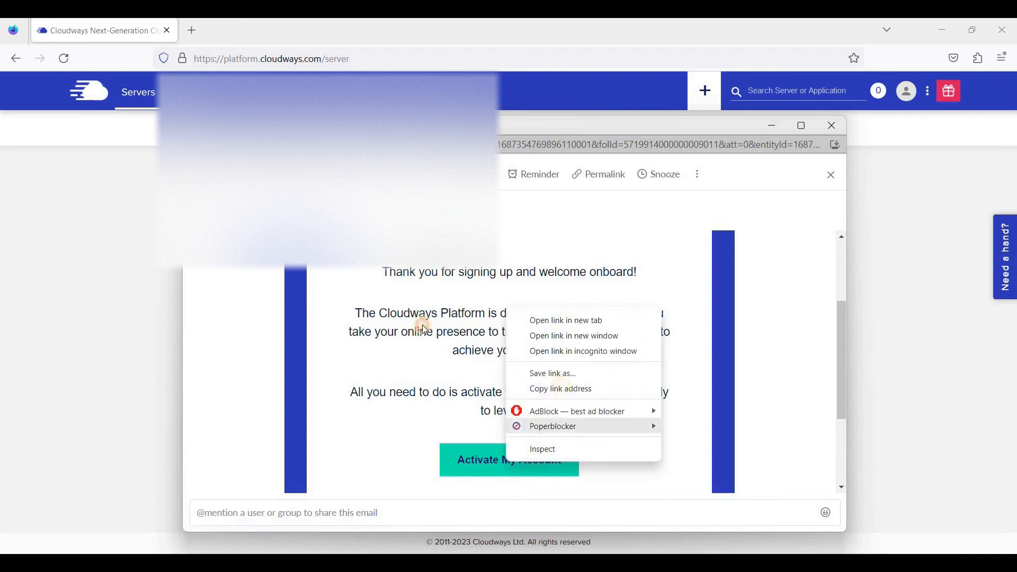
{"action": "left_click", "coordinate": [561, 388]}
{"action": "left_click", "coordinate": [224, 57]}
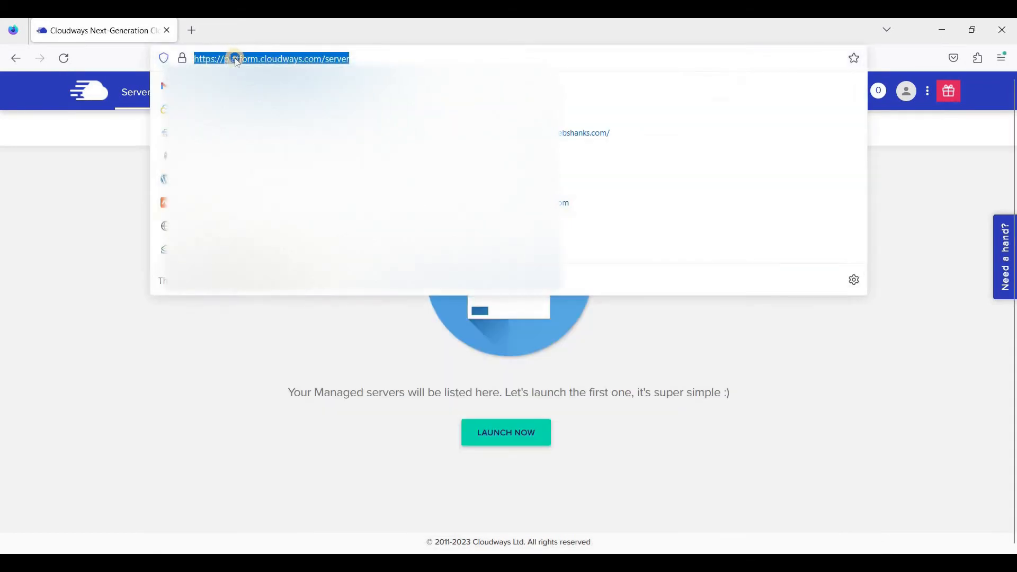
{"action": "key", "text": "ctrl+v"}
{"action": "key", "text": "Return"}
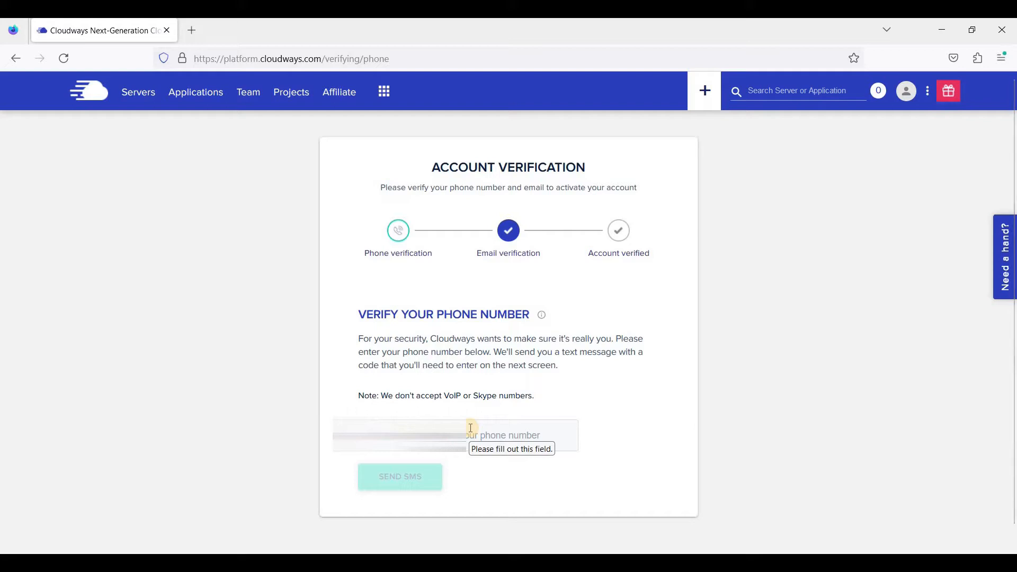
- Enter the account's phone number and request the SMS verification code
{"action": "left_click", "coordinate": [470, 428]}
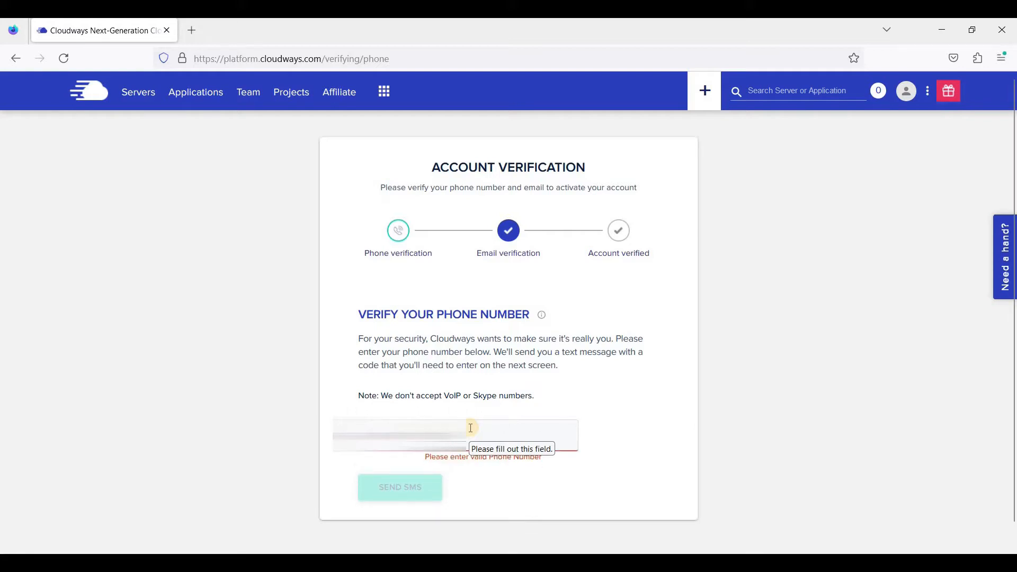
{"action": "type", "text": "6"}
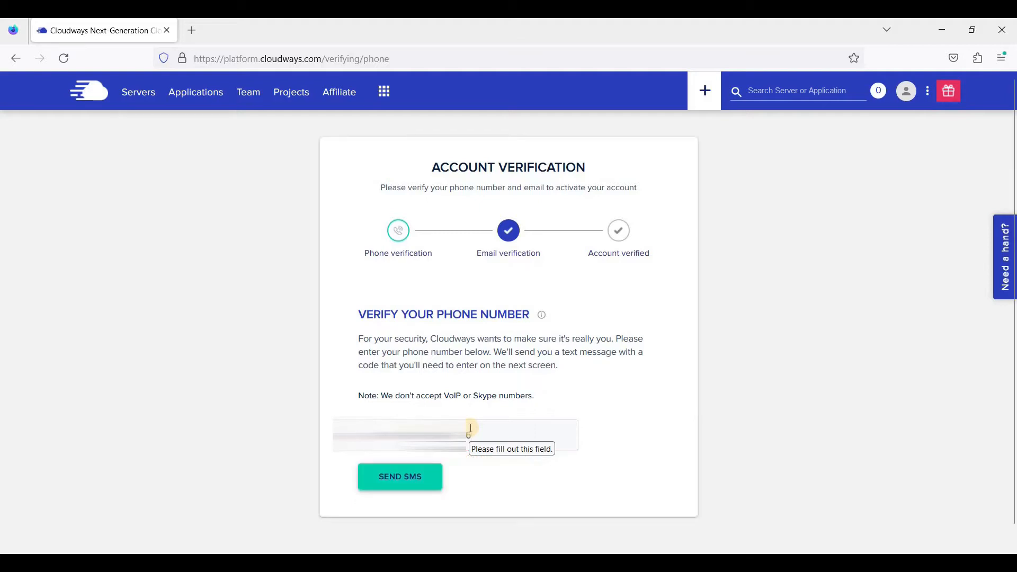
{"action": "type", "text": "306"}
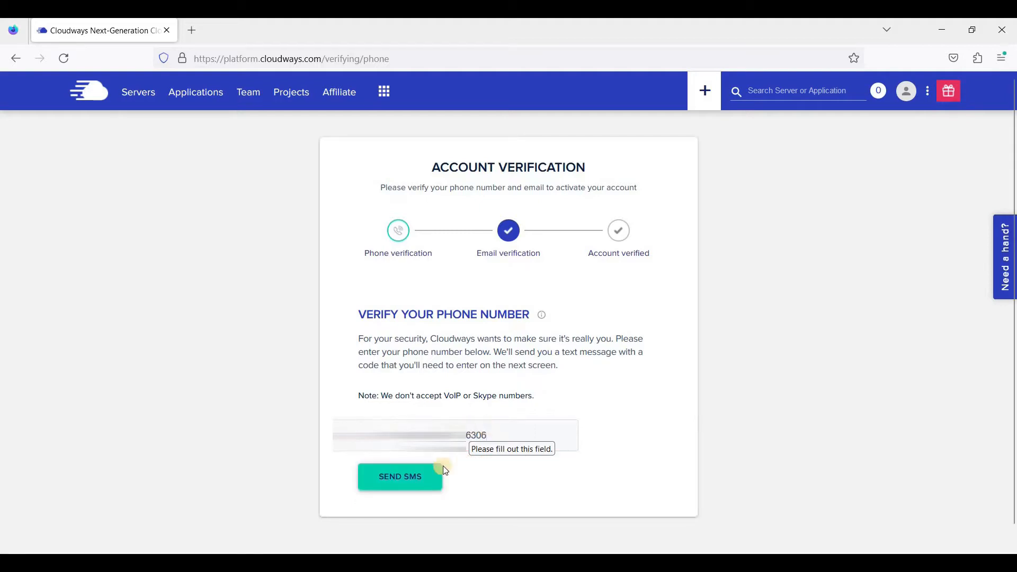
{"action": "left_click", "coordinate": [426, 490]}
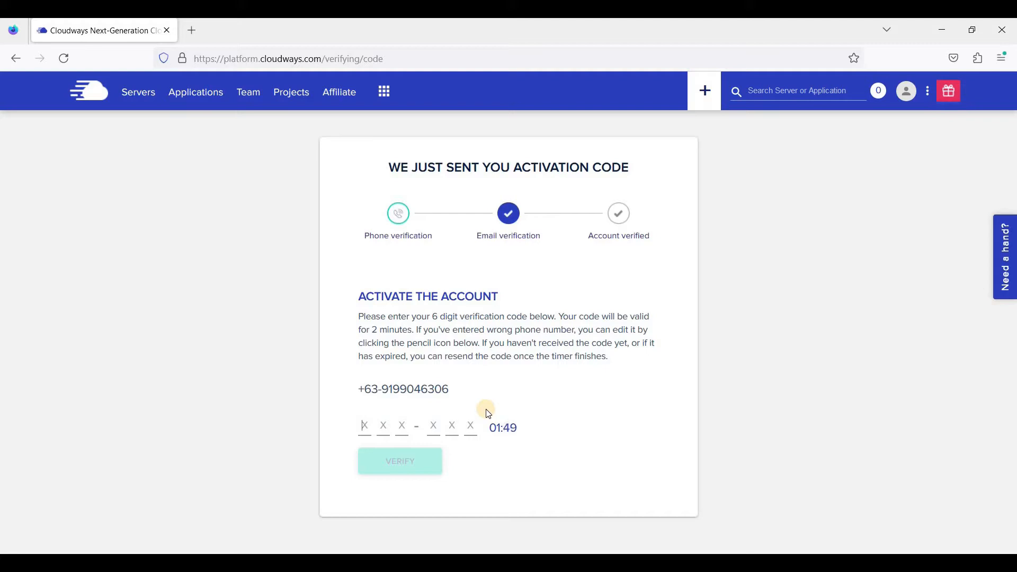
- Enter the six-digit SMS verification code and verify the account
{"action": "left_click", "coordinate": [420, 461]}
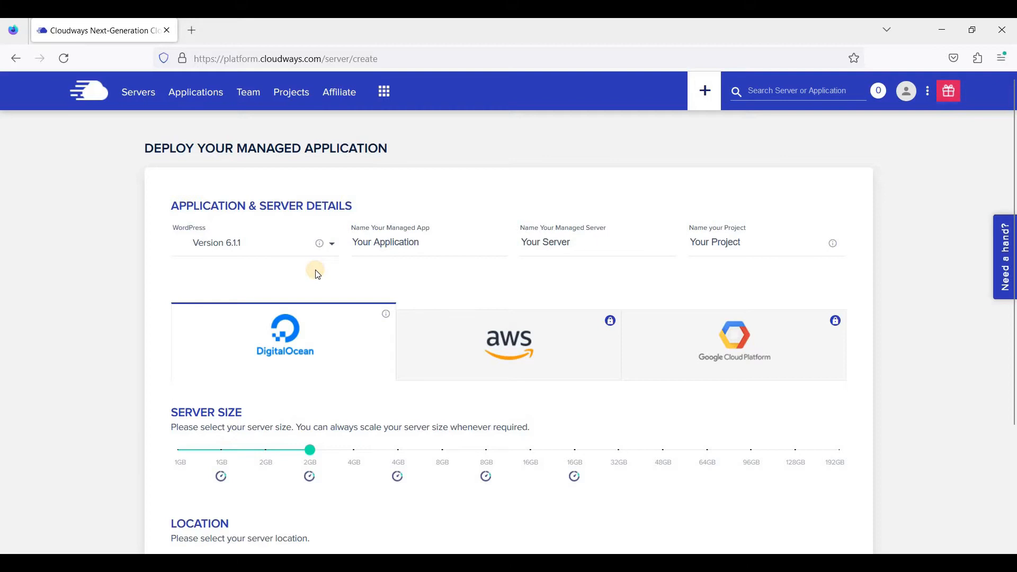
{"action": "scroll", "coordinate": [412, 343], "scroll_direction": "down", "scroll_amount": 2}
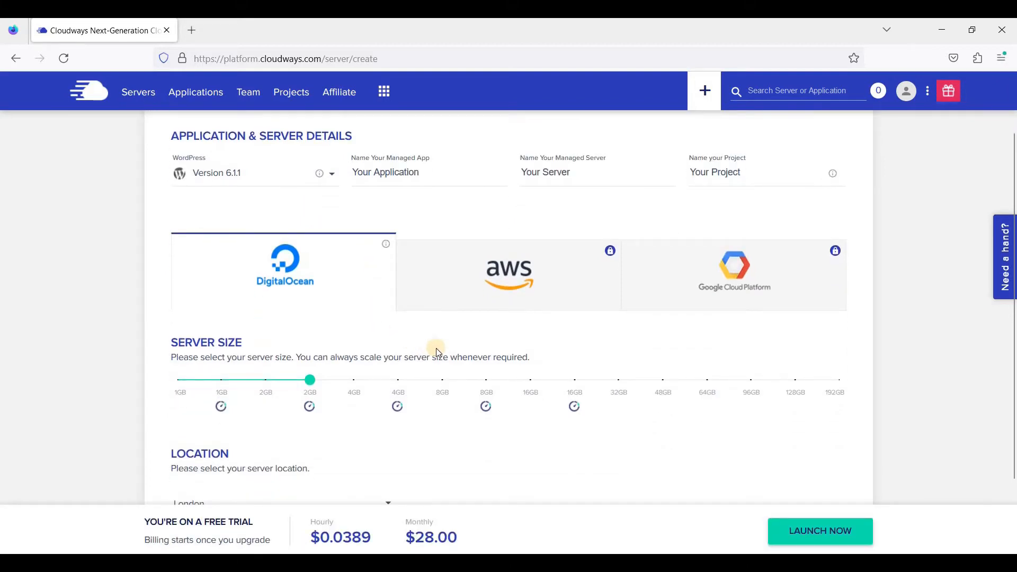
{"action": "scroll", "coordinate": [438, 345], "scroll_direction": "down", "scroll_amount": 2}
{"action": "scroll", "coordinate": [439, 342], "scroll_direction": "up", "scroll_amount": 3}
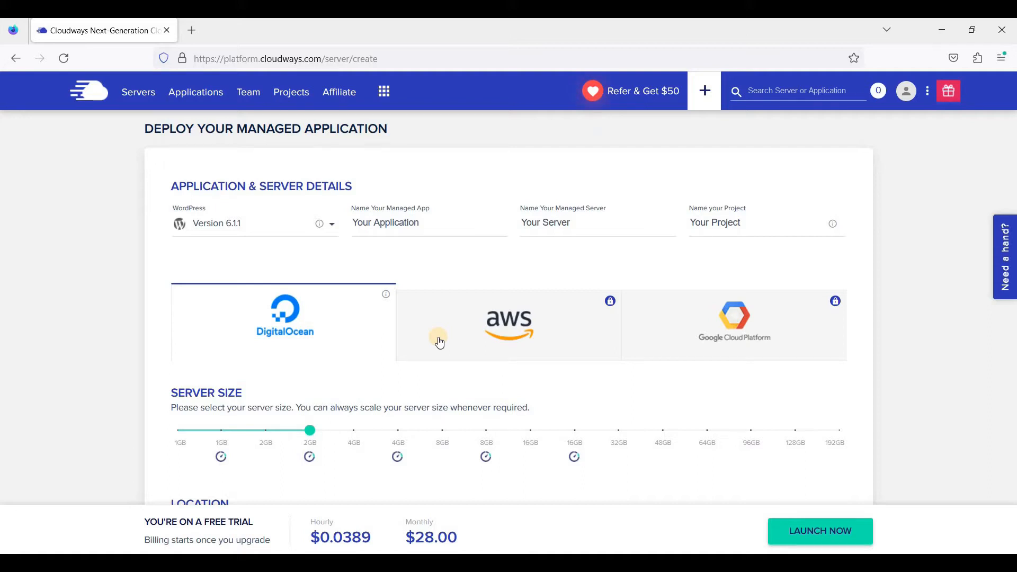
{"action": "scroll", "coordinate": [331, 324], "scroll_direction": "down", "scroll_amount": 2}
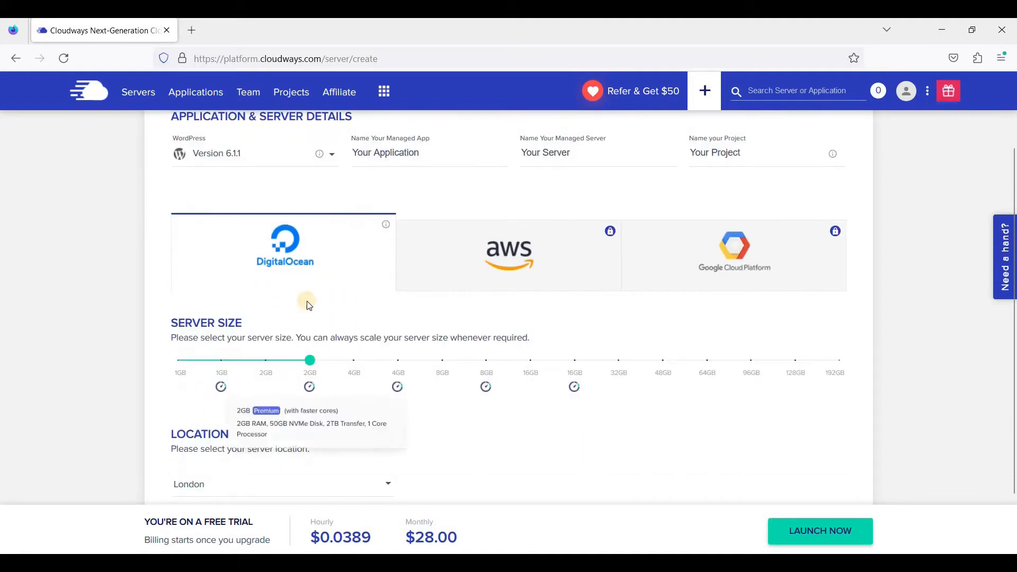
{"action": "scroll", "coordinate": [442, 307], "scroll_direction": "up", "scroll_amount": 2}
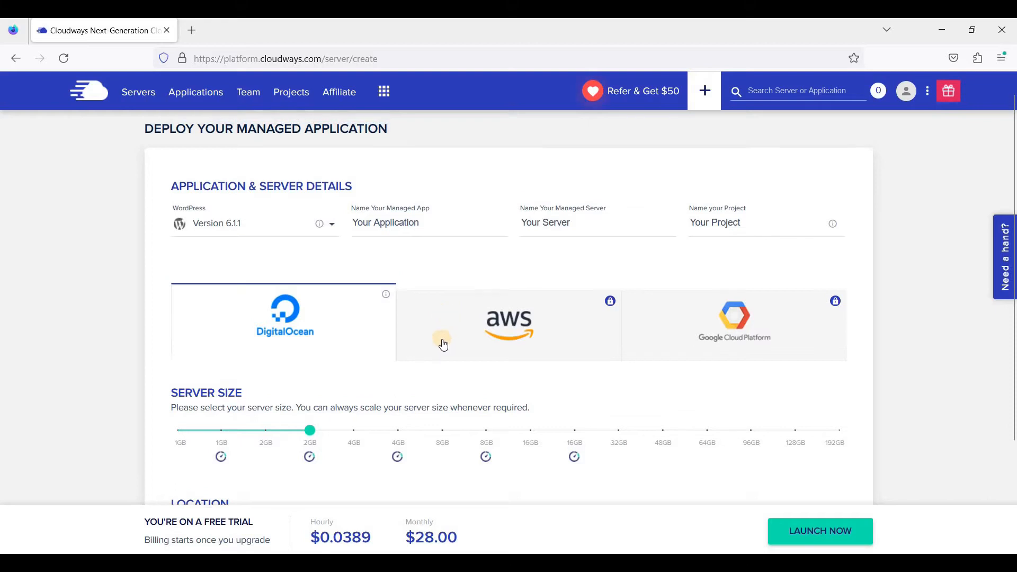
{"action": "scroll", "coordinate": [443, 347], "scroll_direction": "down", "scroll_amount": 2}
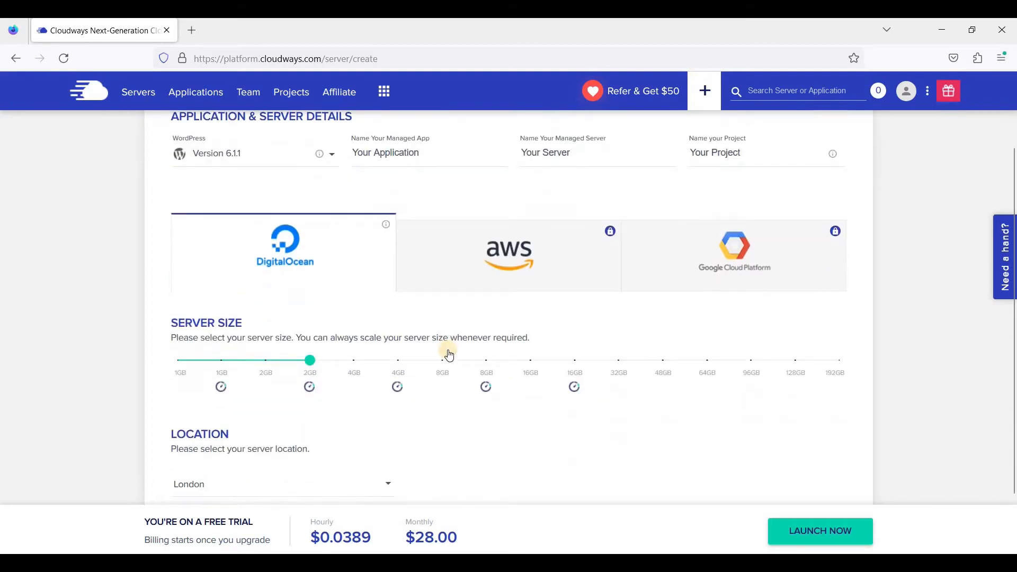
{"action": "left_click", "coordinate": [494, 283]}
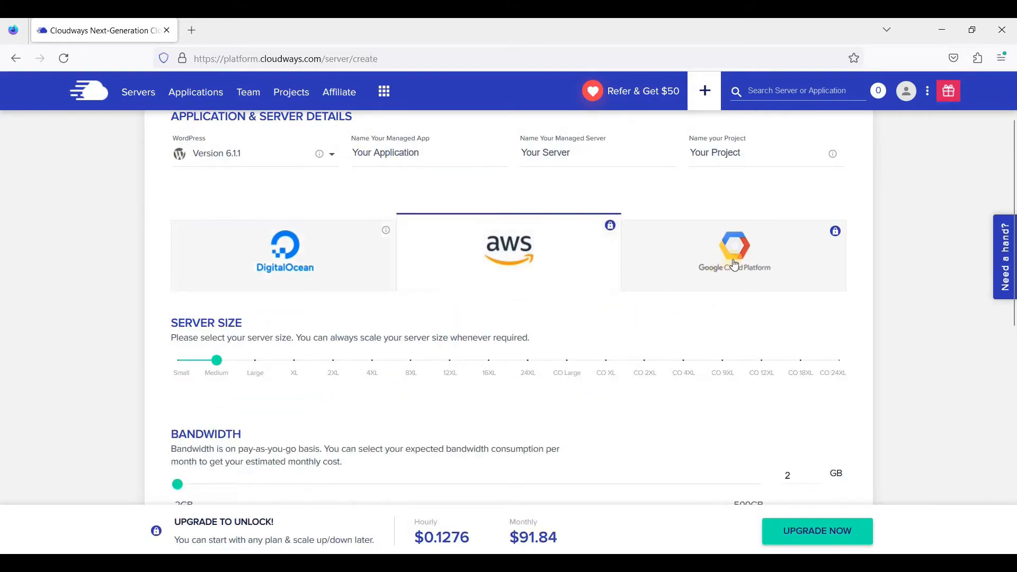
{"action": "left_click", "coordinate": [734, 264]}
{"action": "left_click", "coordinate": [317, 255]}
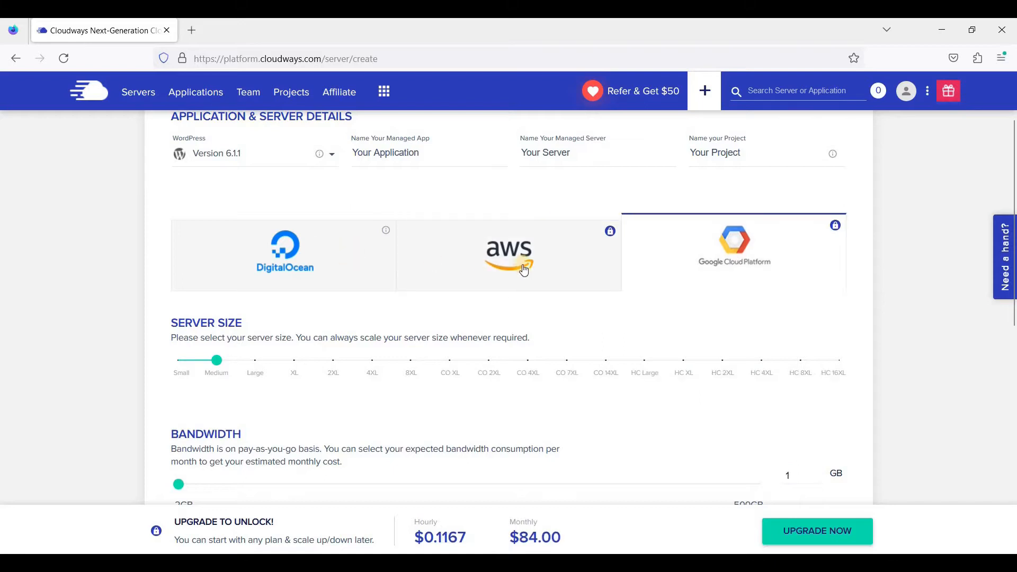
{"action": "left_click", "coordinate": [277, 260]}
{"action": "scroll", "coordinate": [312, 311], "scroll_direction": "up", "scroll_amount": 2}
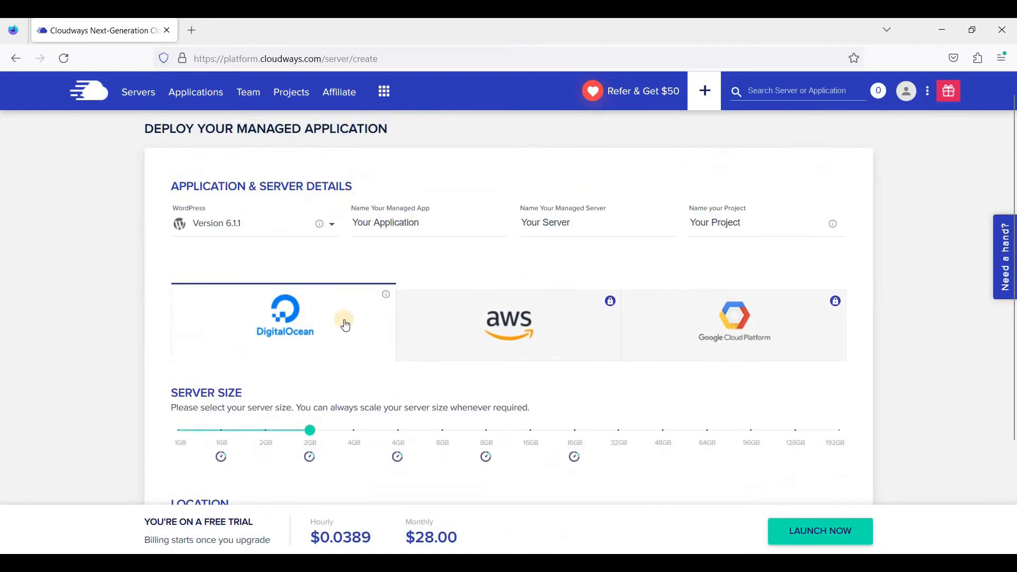
{"action": "scroll", "coordinate": [349, 318], "scroll_direction": "down", "scroll_amount": 1}
{"action": "scroll", "coordinate": [371, 321], "scroll_direction": "up", "scroll_amount": 2}
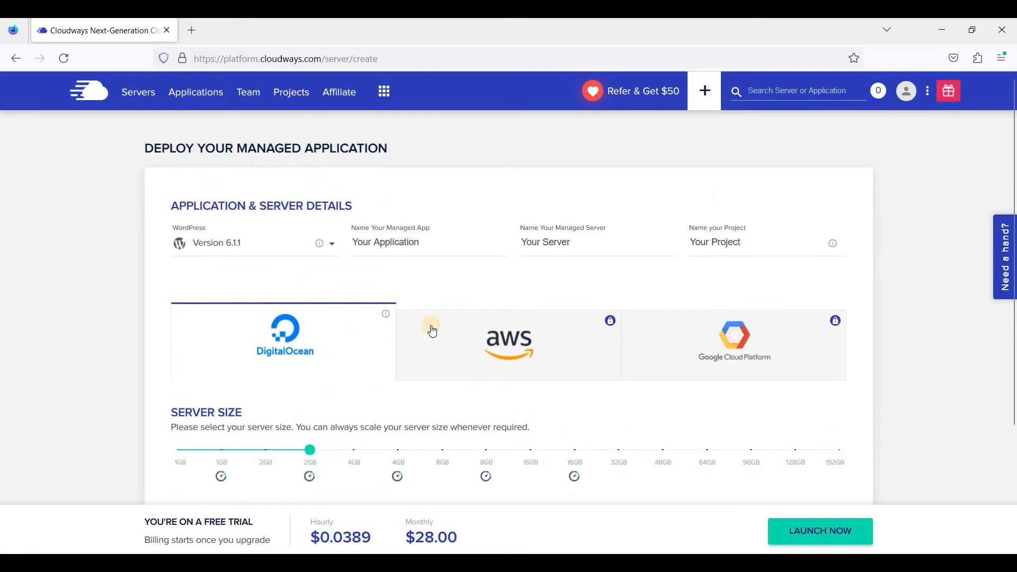
{"action": "scroll", "coordinate": [432, 330], "scroll_direction": "down", "scroll_amount": 2}
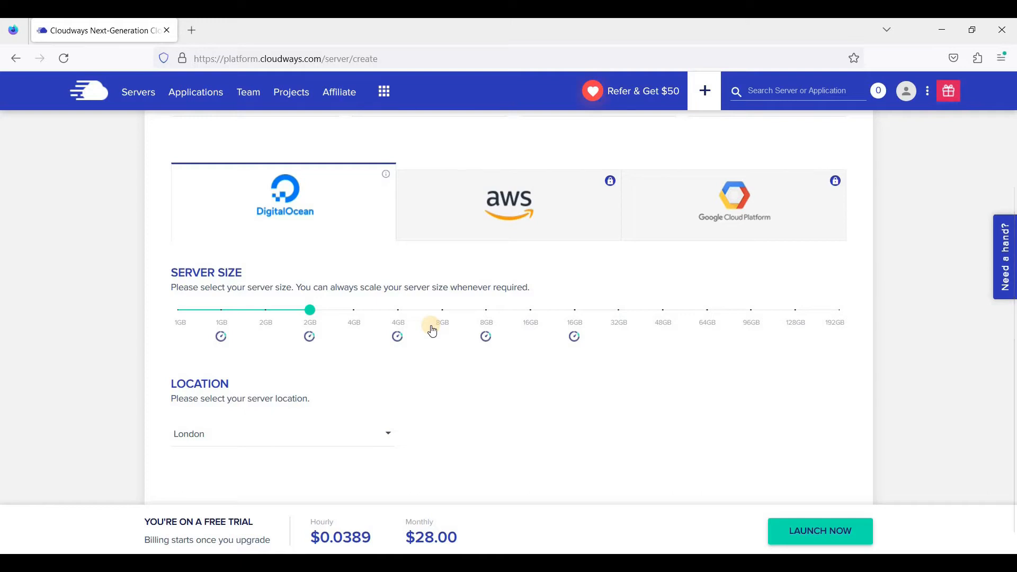
{"action": "scroll", "coordinate": [434, 337], "scroll_direction": "up", "scroll_amount": 2}
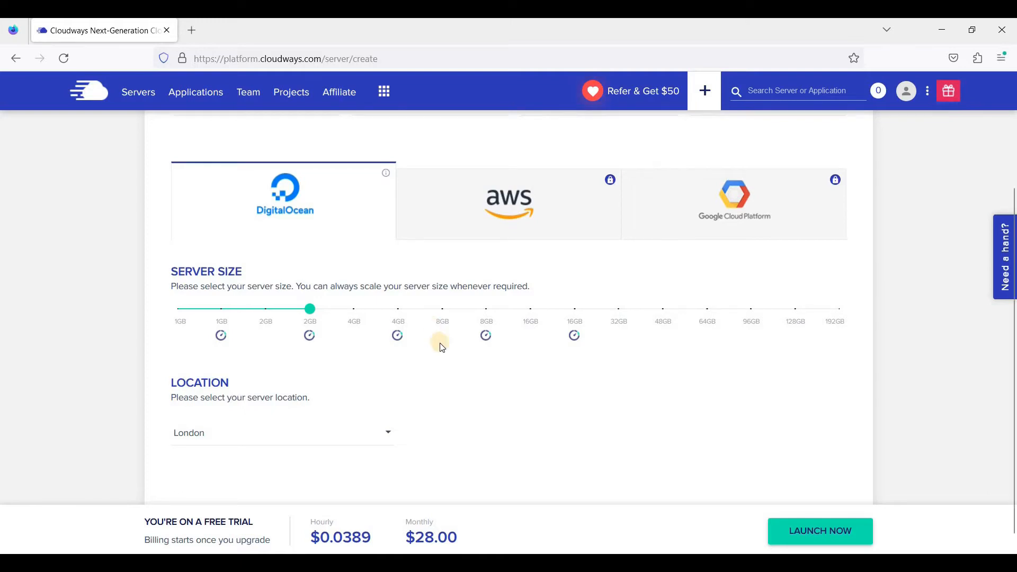
{"action": "scroll", "coordinate": [330, 358], "scroll_direction": "up", "scroll_amount": 1}
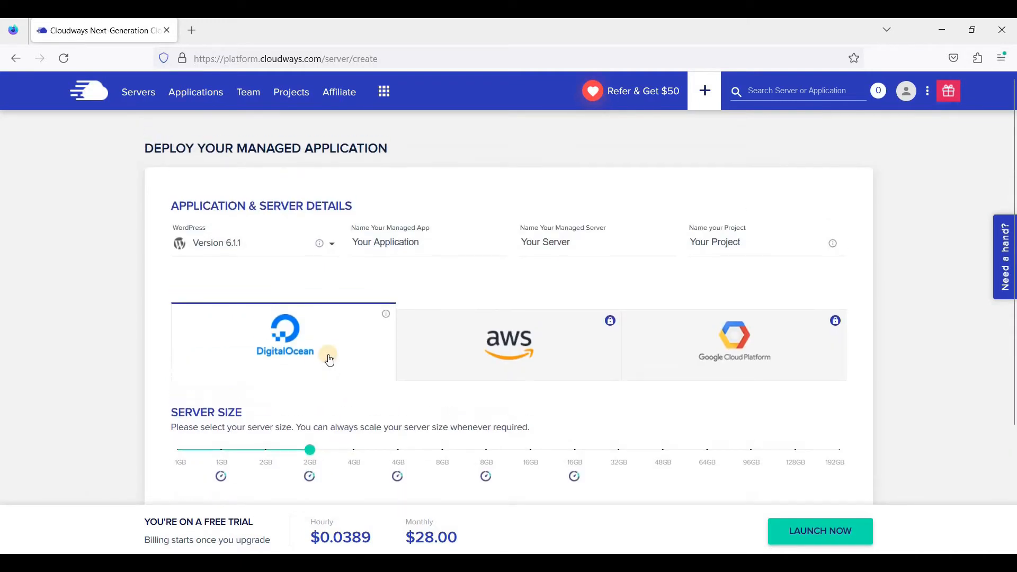
{"action": "scroll", "coordinate": [331, 323], "scroll_direction": "down", "scroll_amount": 1}
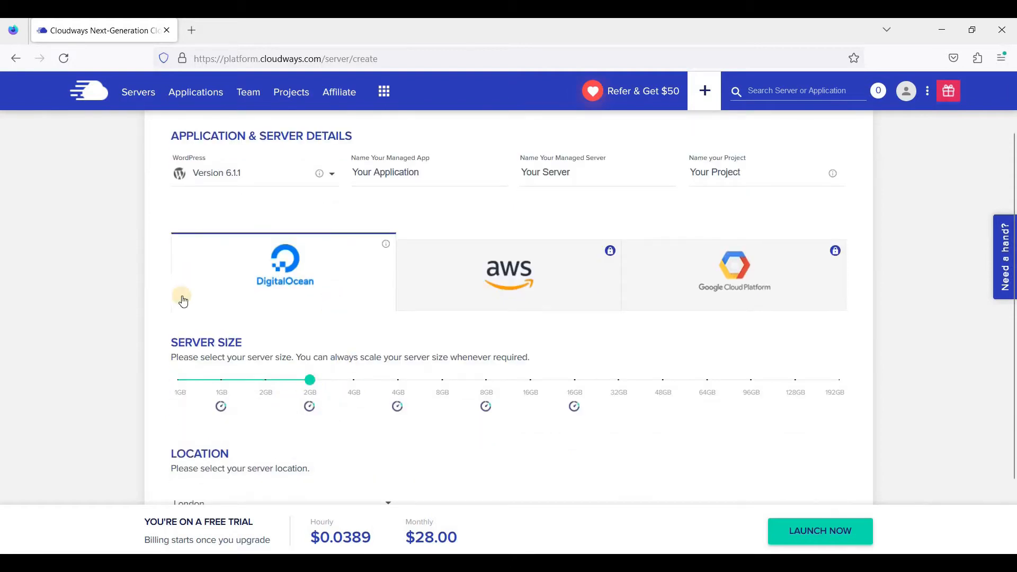
{"action": "scroll", "coordinate": [183, 303], "scroll_direction": "up", "scroll_amount": 1}
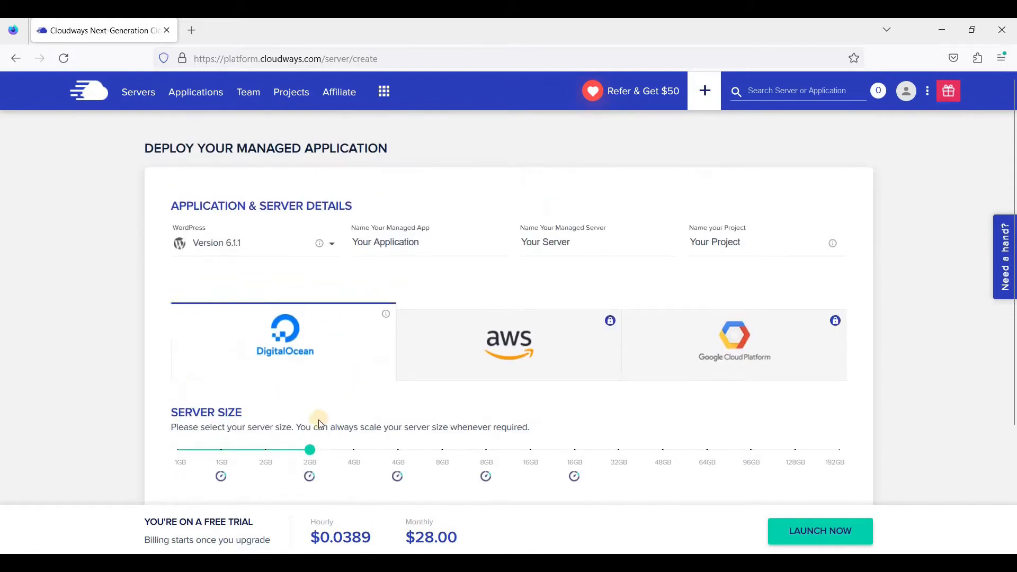
{"action": "scroll", "coordinate": [317, 422], "scroll_direction": "down", "scroll_amount": 1}
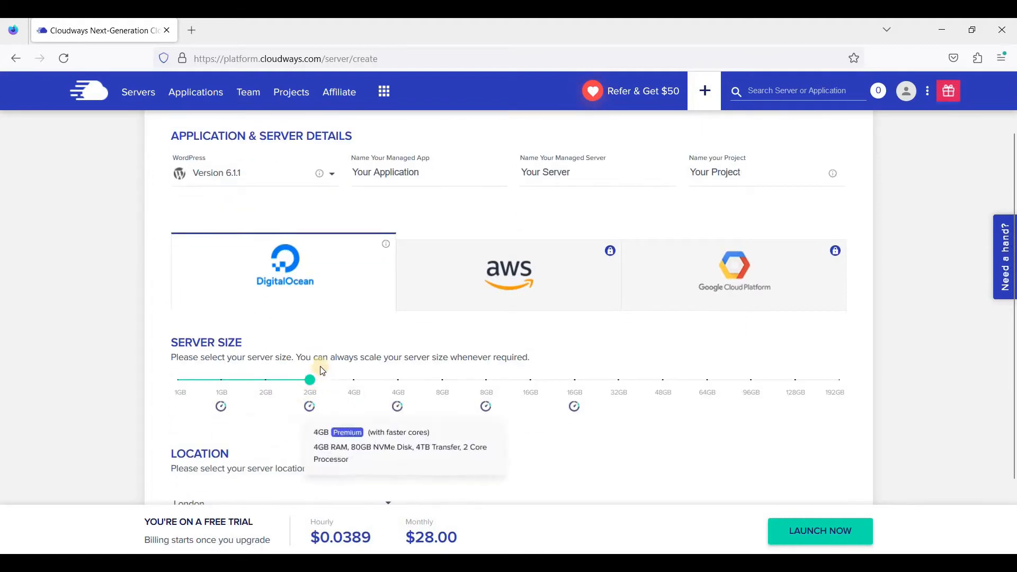
{"action": "scroll", "coordinate": [315, 345], "scroll_direction": "down", "scroll_amount": 1}
{"action": "mouse_move", "coordinate": [312, 337]}
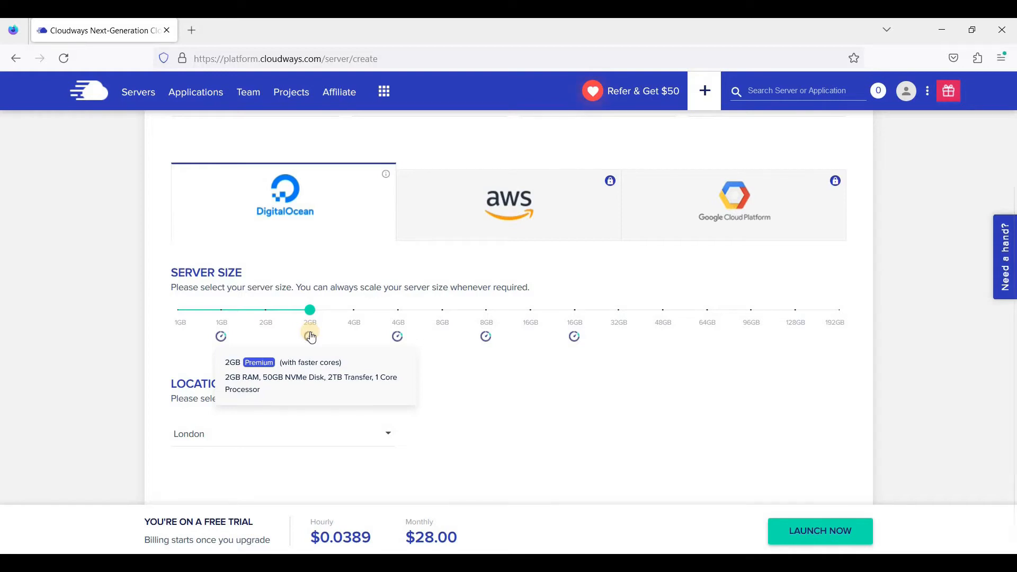
{"action": "scroll", "coordinate": [342, 283], "scroll_direction": "up", "scroll_amount": 2}
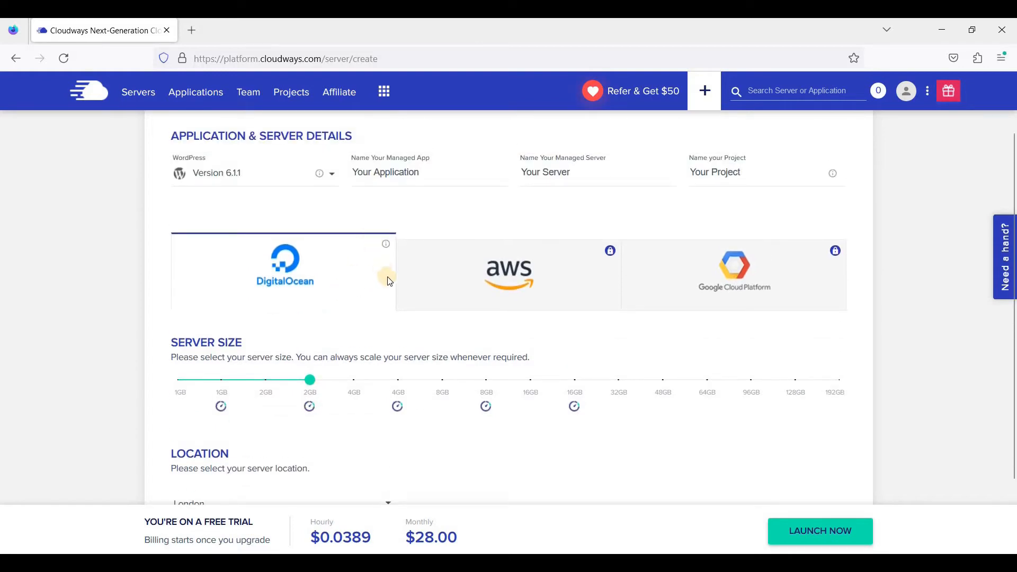
{"action": "scroll", "coordinate": [191, 345], "scroll_direction": "down", "scroll_amount": 1}
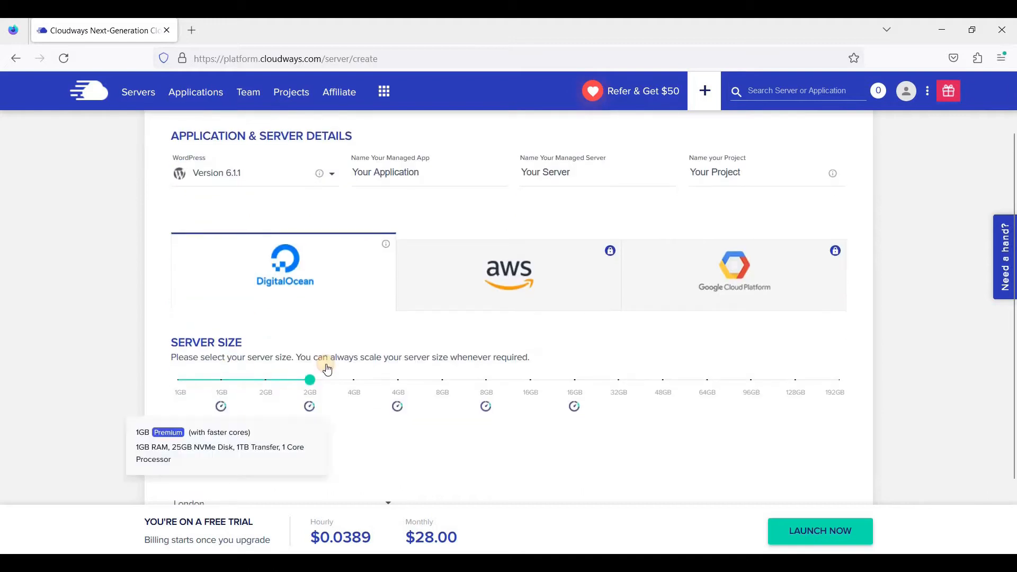
{"action": "left_click", "coordinate": [222, 379]}
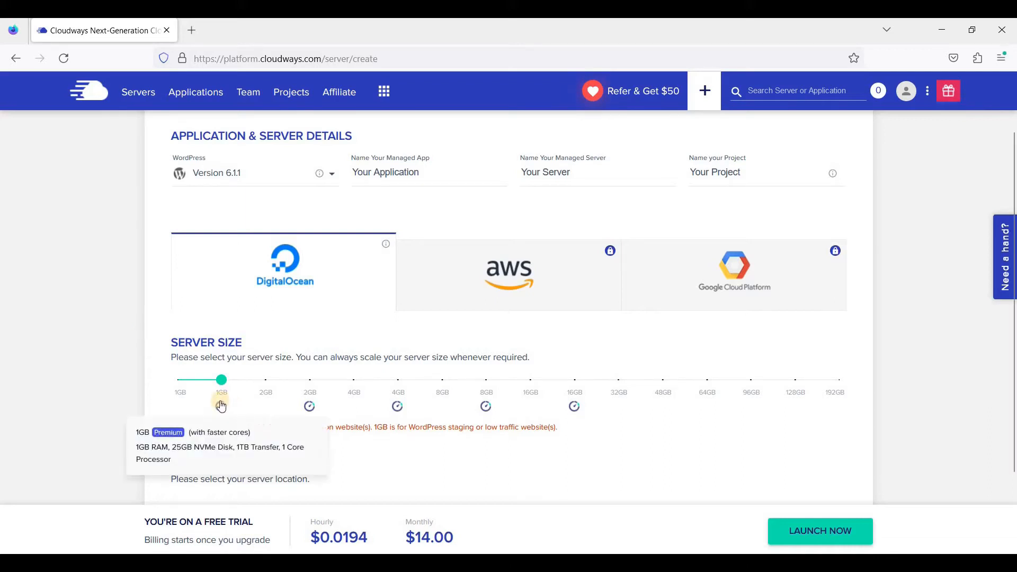
{"action": "left_click", "coordinate": [312, 382]}
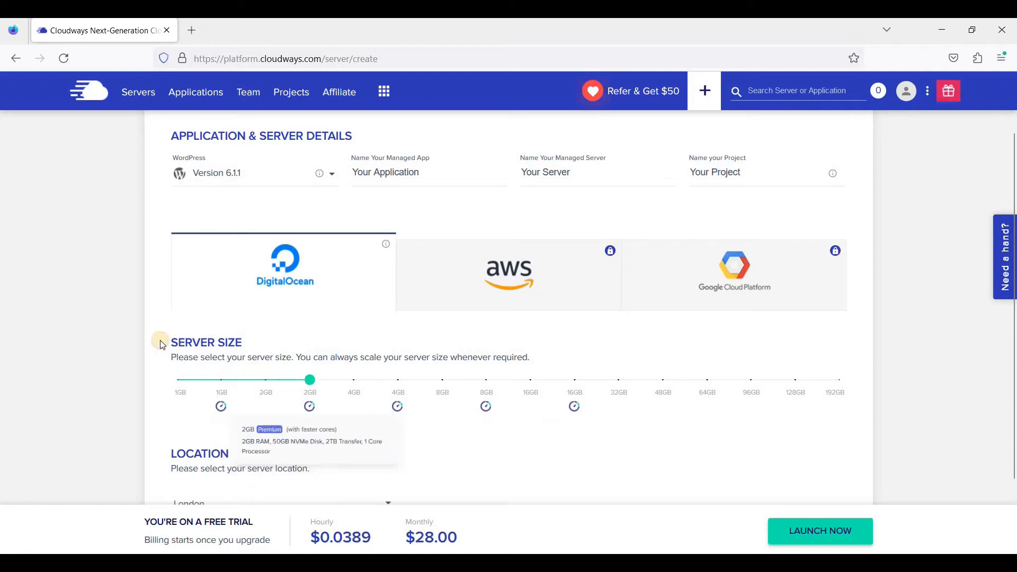
{"action": "scroll", "coordinate": [192, 358], "scroll_direction": "up", "scroll_amount": 2}
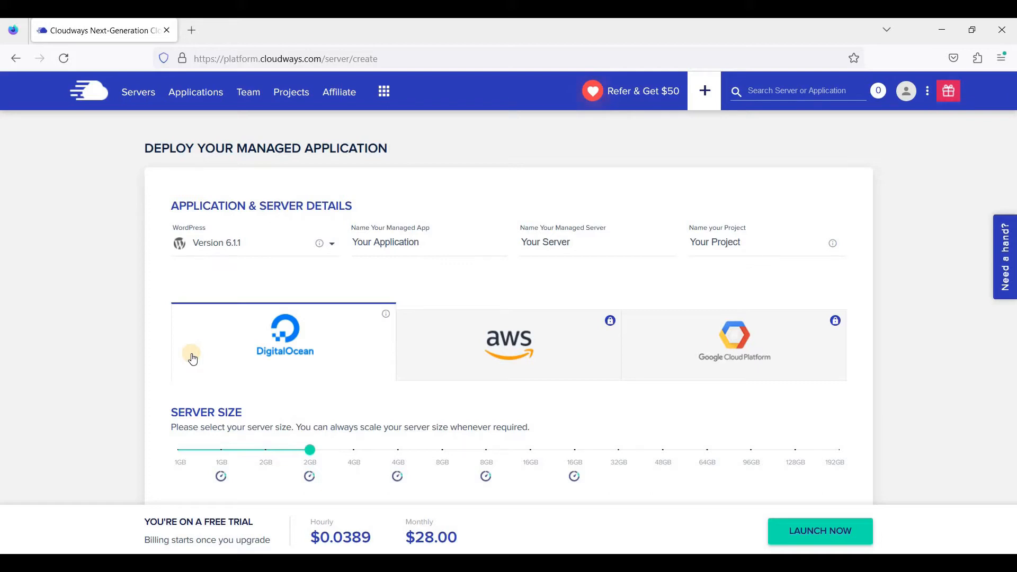
{"action": "scroll", "coordinate": [329, 386], "scroll_direction": "down", "scroll_amount": 2}
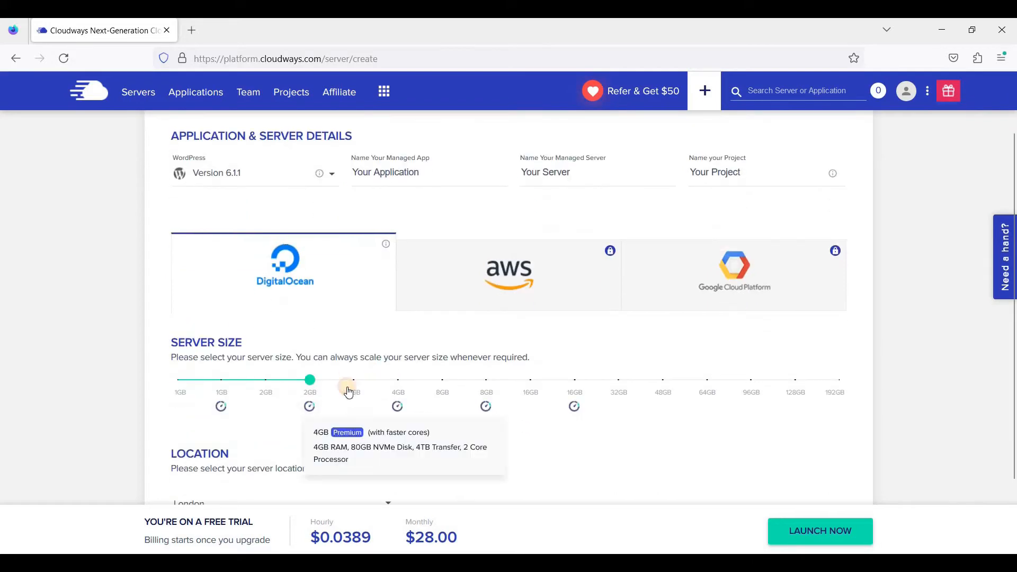
{"action": "left_click", "coordinate": [398, 382]}
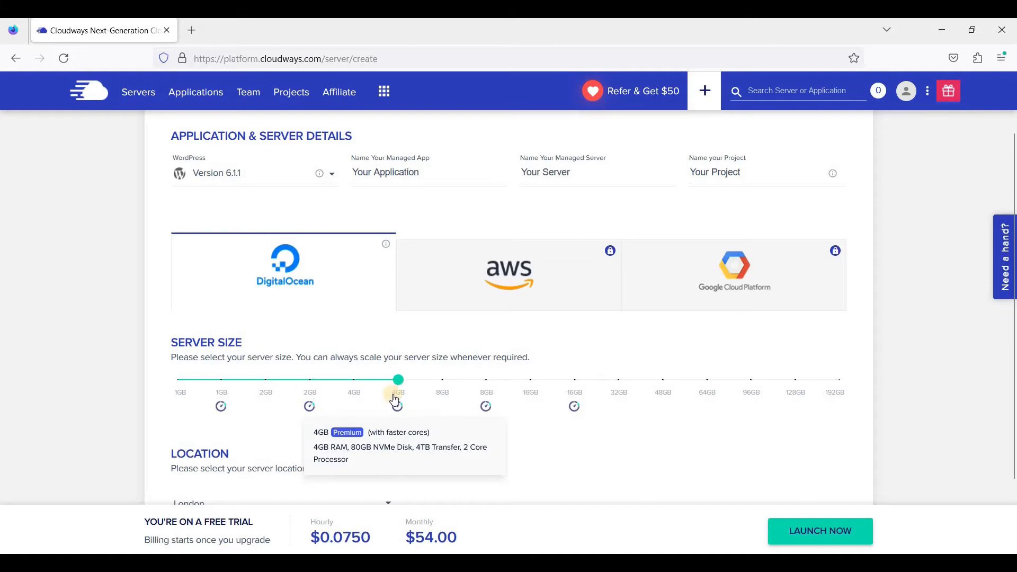
{"action": "left_click", "coordinate": [334, 382]}
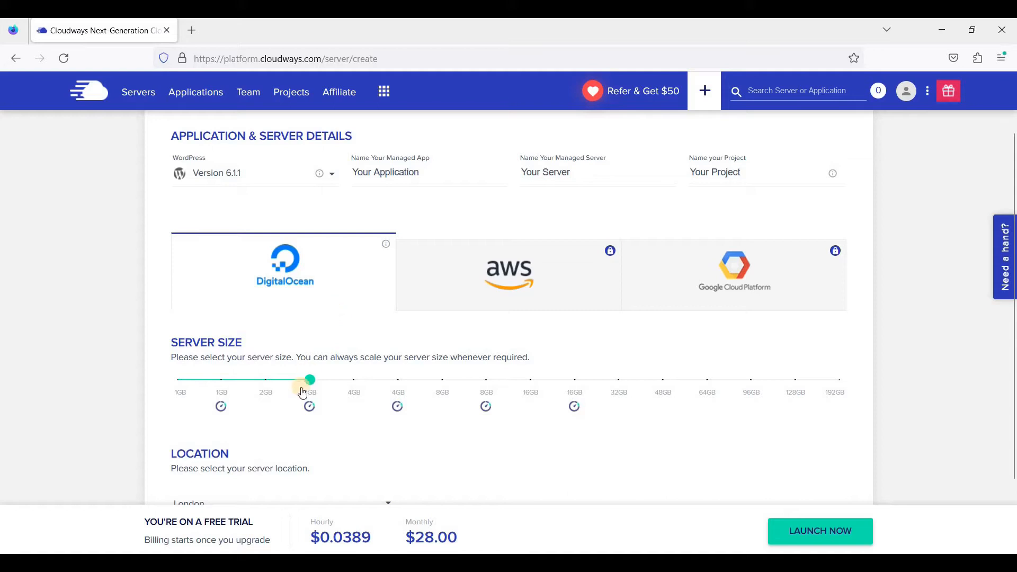
{"action": "scroll", "coordinate": [365, 370], "scroll_direction": "down", "scroll_amount": 2}
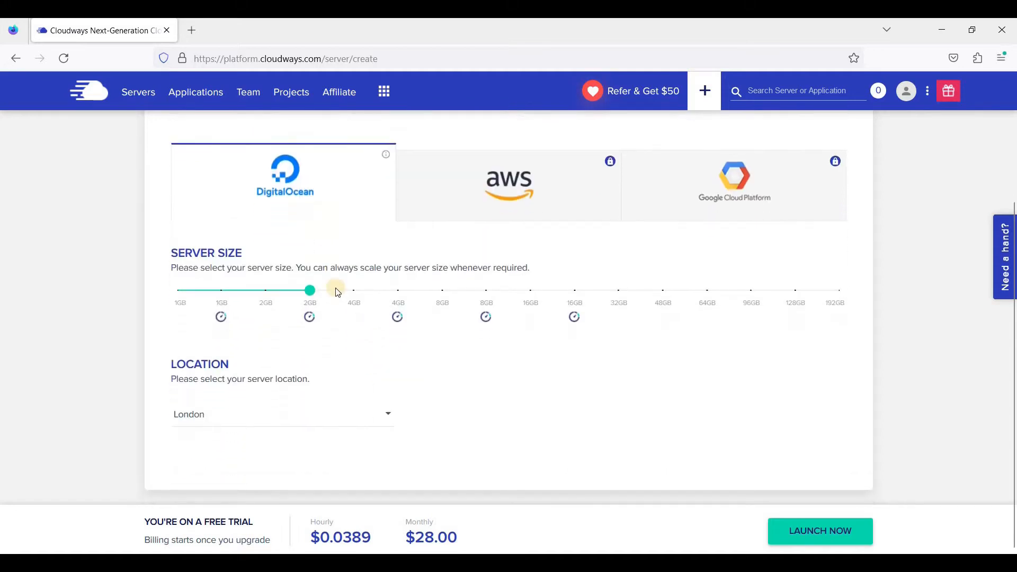
{"action": "scroll", "coordinate": [337, 293], "scroll_direction": "up", "scroll_amount": 3}
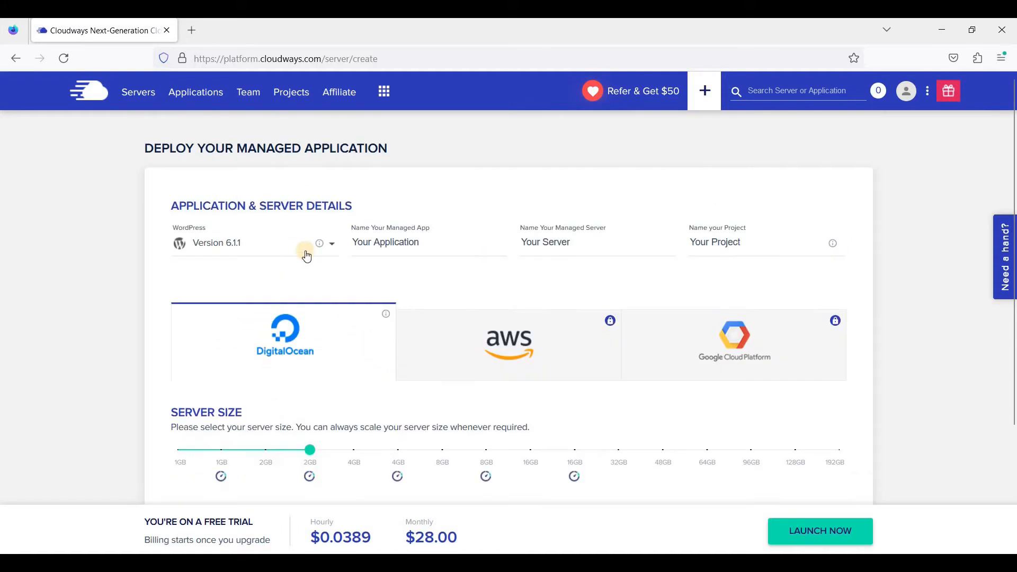
- Check the available WordPress versions and rename the managed app to 'First Application'
{"action": "left_click", "coordinate": [332, 242]}
{"action": "left_click", "coordinate": [419, 246]}
{"action": "key", "text": "ctrl+a"}
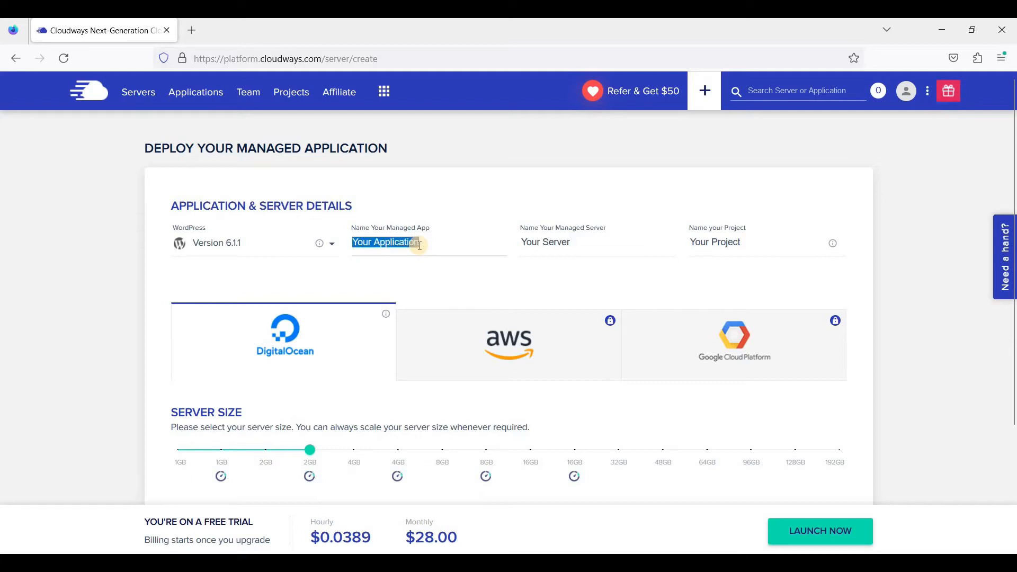
{"action": "type", "text": "First A"}
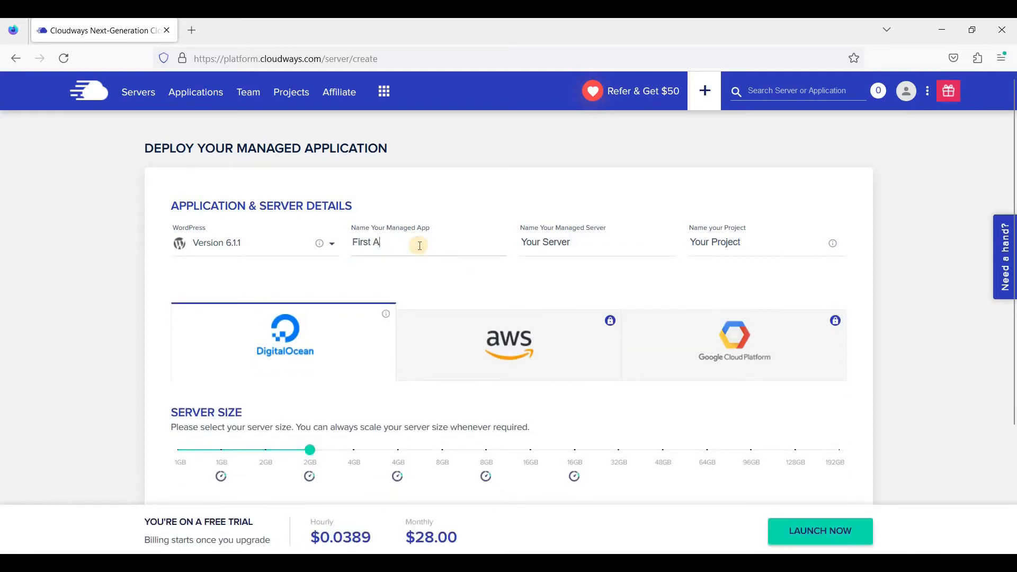
{"action": "type", "text": "pplication"}
{"action": "left_click", "coordinate": [578, 249]}
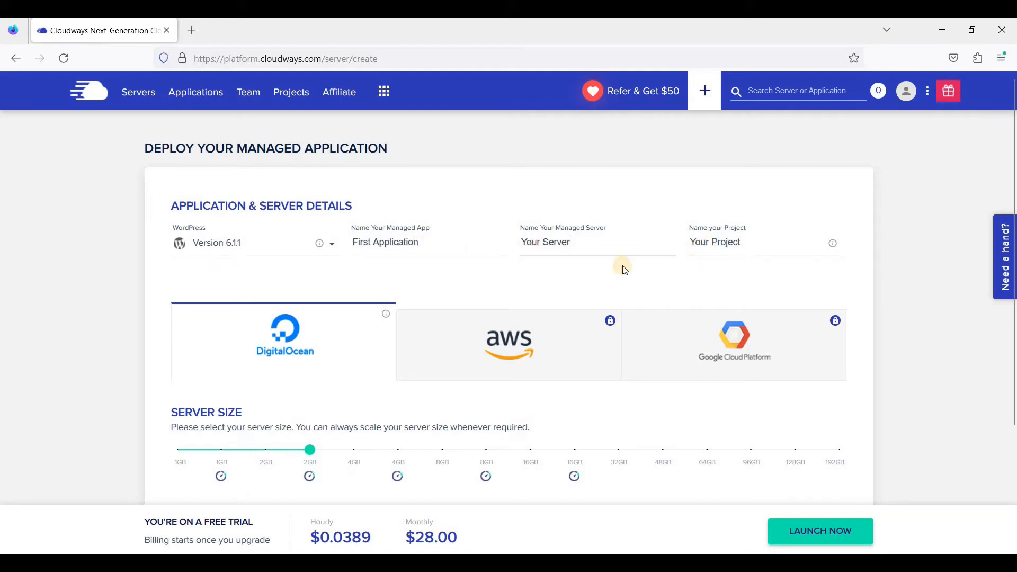
{"action": "scroll", "coordinate": [740, 178], "scroll_direction": "down", "scroll_amount": 2}
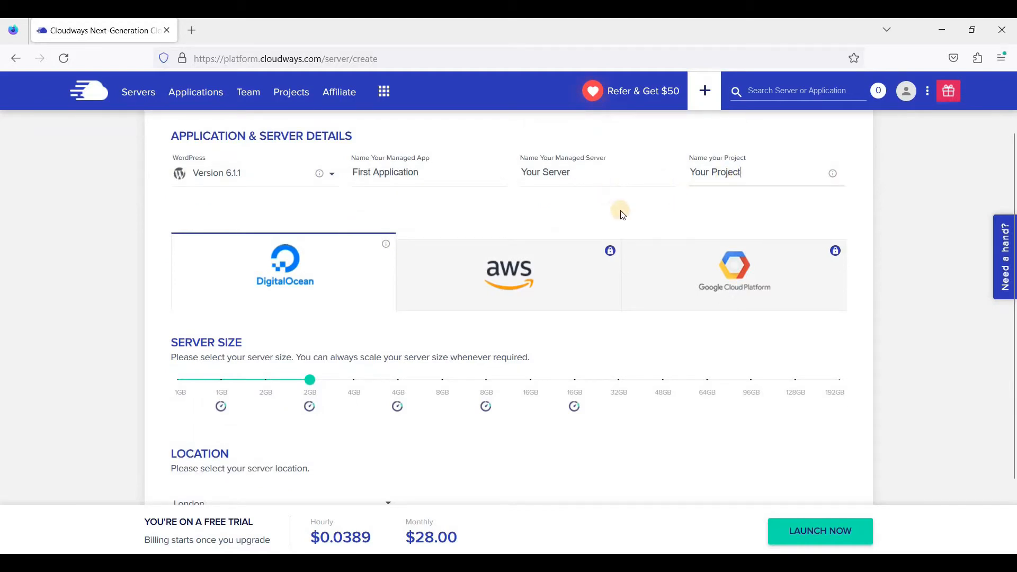
- Pick San Francisco as the server location and launch the server with WordPress
{"action": "scroll", "coordinate": [302, 405], "scroll_direction": "down", "scroll_amount": 3}
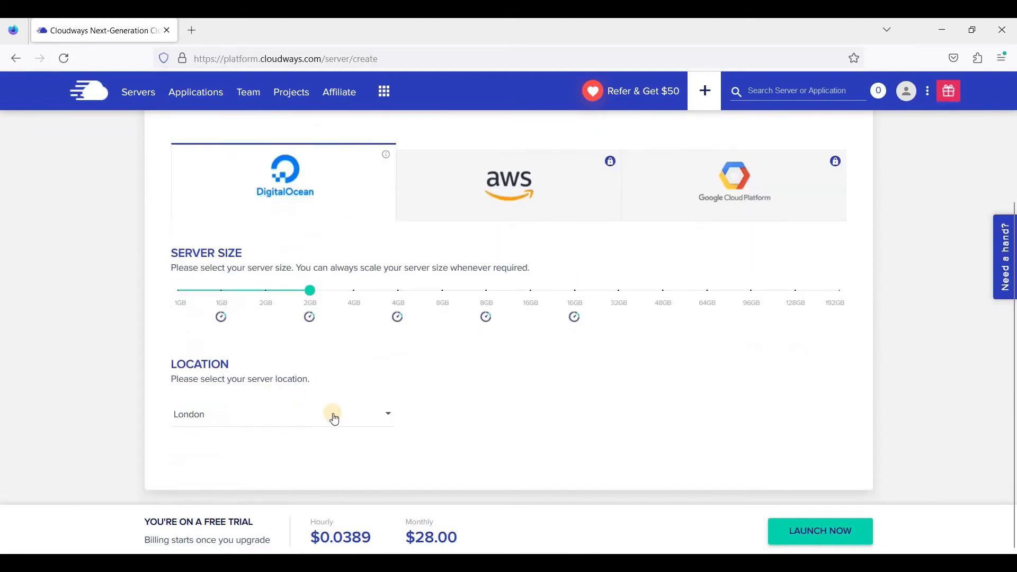
{"action": "left_click", "coordinate": [355, 385]}
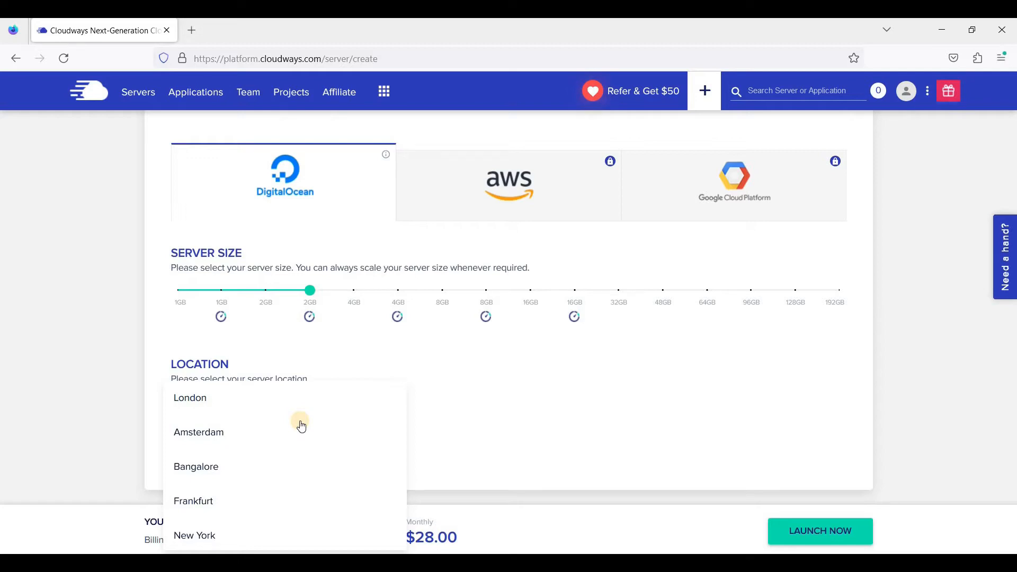
{"action": "scroll", "coordinate": [331, 453], "scroll_direction": "down", "scroll_amount": 3}
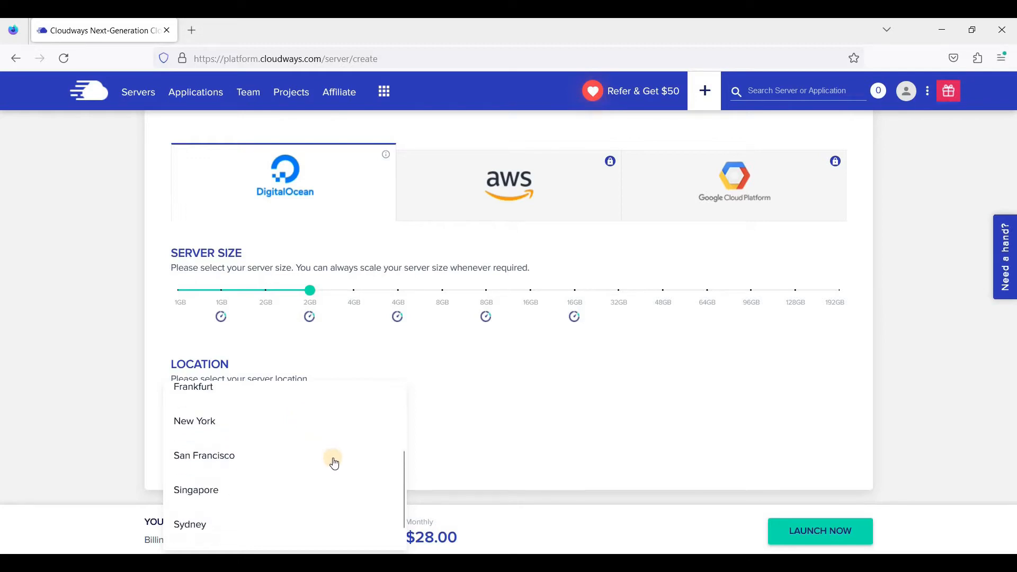
{"action": "scroll", "coordinate": [331, 456], "scroll_direction": "up", "scroll_amount": 3}
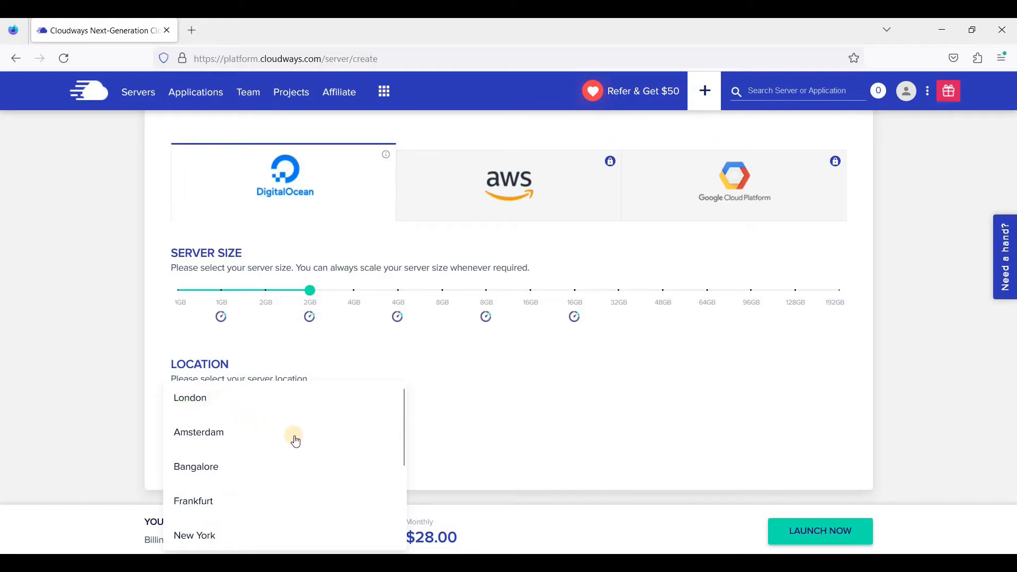
{"action": "scroll", "coordinate": [290, 439], "scroll_direction": "down", "scroll_amount": 1}
{"action": "scroll", "coordinate": [294, 442], "scroll_direction": "up", "scroll_amount": 1}
{"action": "scroll", "coordinate": [304, 482], "scroll_direction": "down", "scroll_amount": 2}
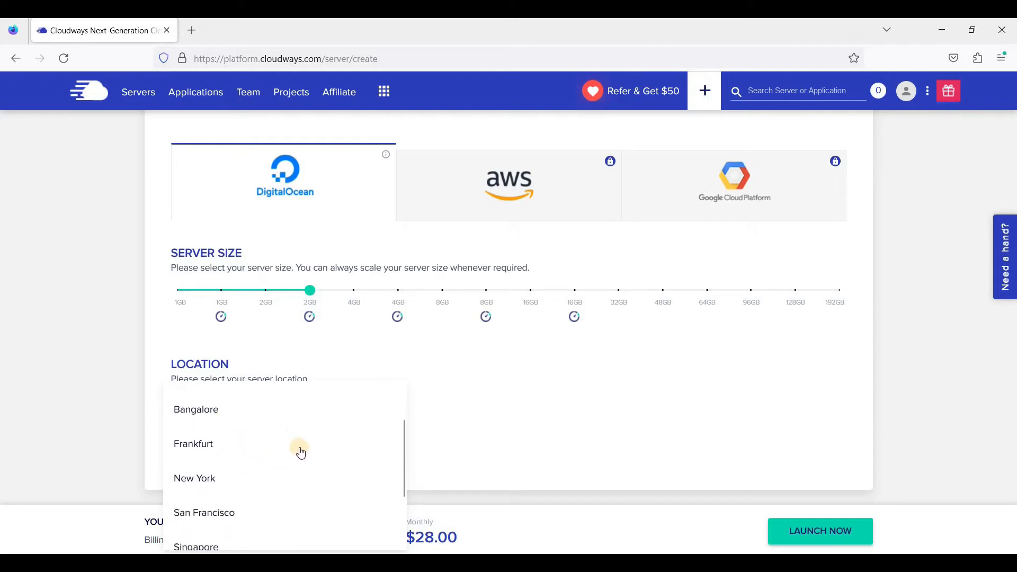
{"action": "scroll", "coordinate": [297, 452], "scroll_direction": "down", "scroll_amount": 2}
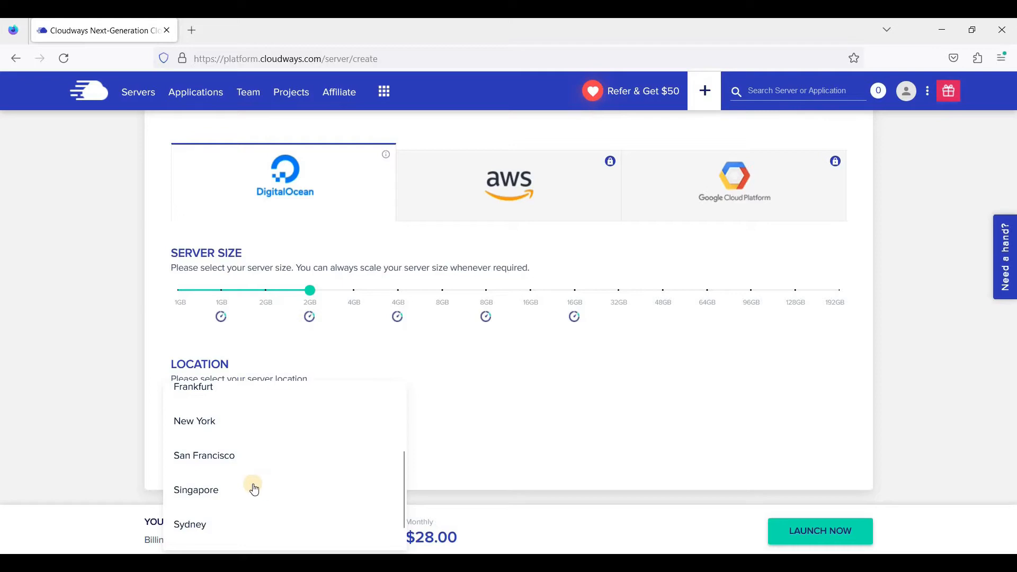
{"action": "scroll", "coordinate": [249, 483], "scroll_direction": "down", "scroll_amount": 1}
{"action": "left_click", "coordinate": [388, 433]}
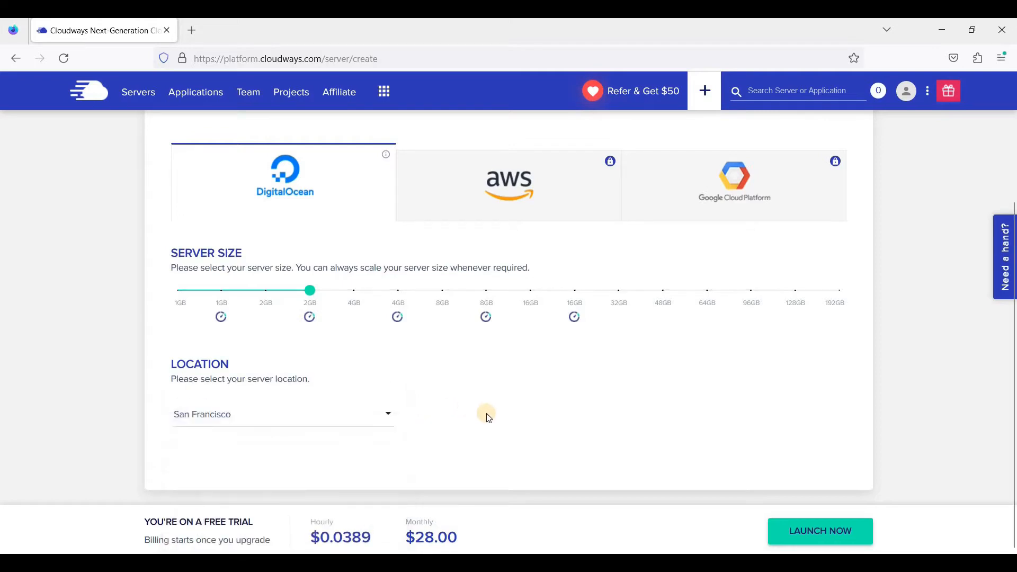
{"action": "left_click", "coordinate": [794, 531]}
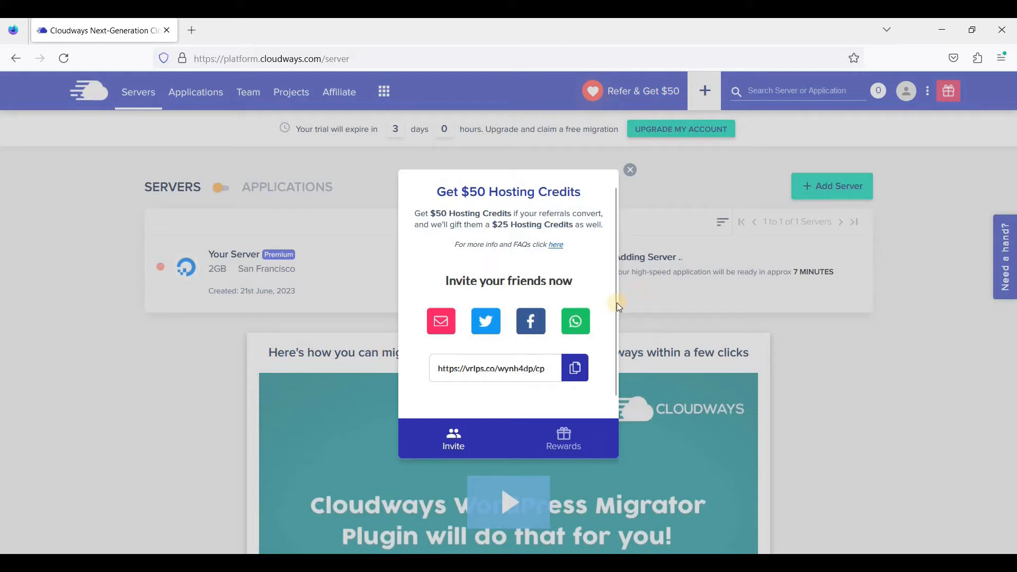
- Dismiss the referral credits popup while the server finishes being created
{"action": "left_click", "coordinate": [643, 258]}
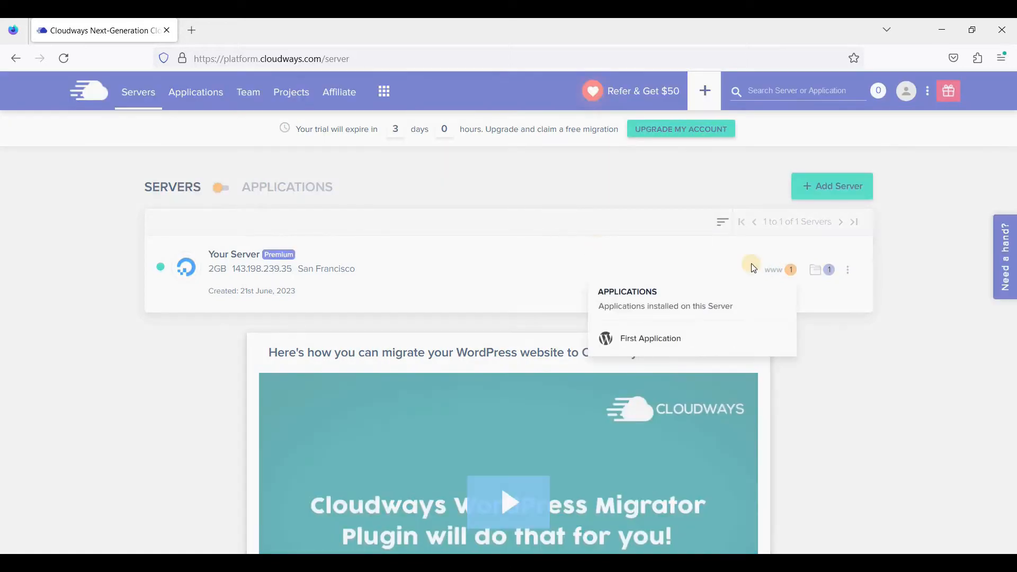
- Open First Application's access details and launch its WordPress admin panel in a new tab
{"action": "left_click", "coordinate": [655, 342]}
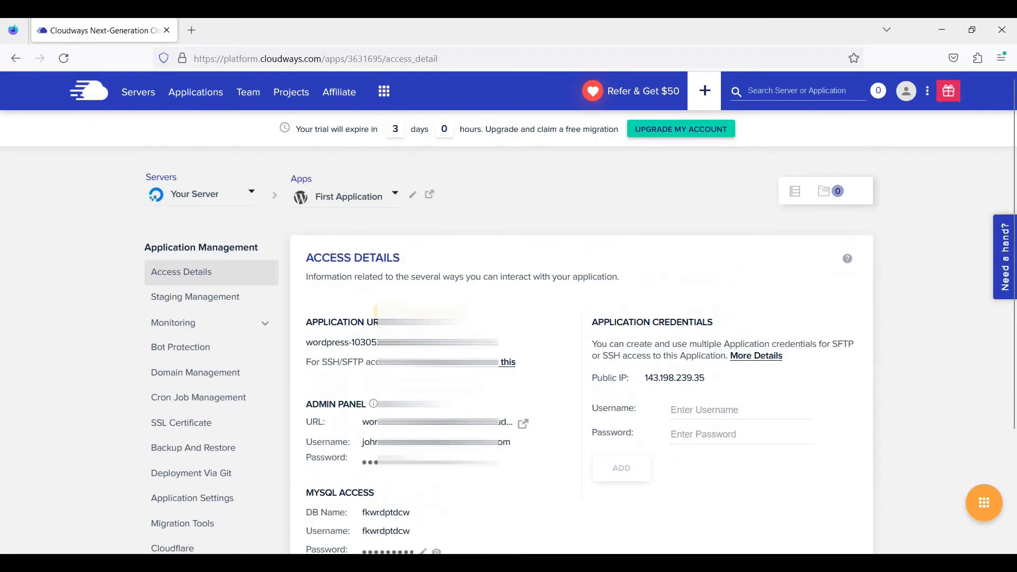
{"action": "scroll", "coordinate": [508, 339], "scroll_direction": "down", "scroll_amount": 3}
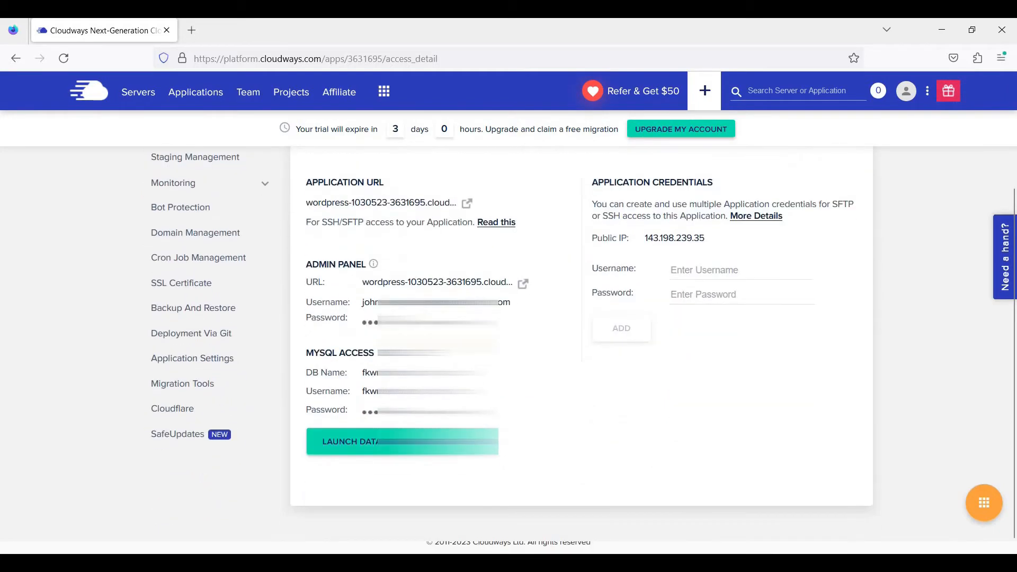
{"action": "scroll", "coordinate": [683, 364], "scroll_direction": "up", "scroll_amount": 1}
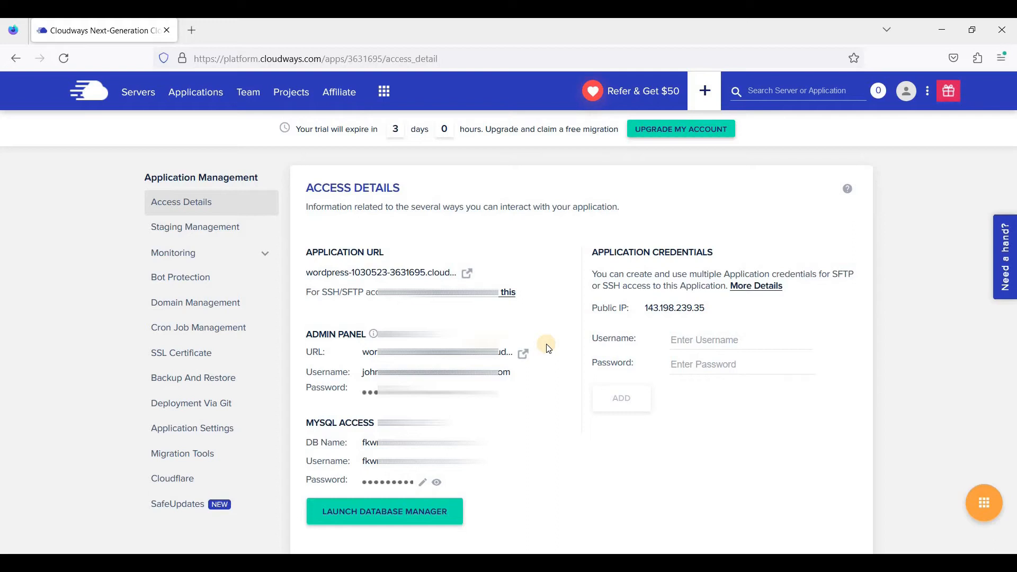
{"action": "left_click", "coordinate": [521, 355]}
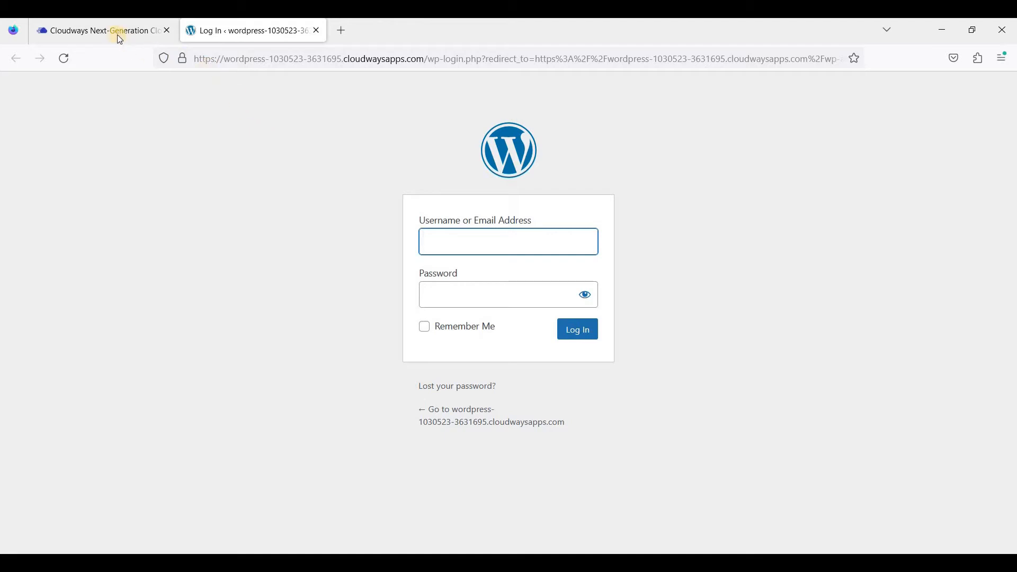
- Log in to WordPress using the admin username and password copied from Cloudways
{"action": "left_click", "coordinate": [115, 32]}
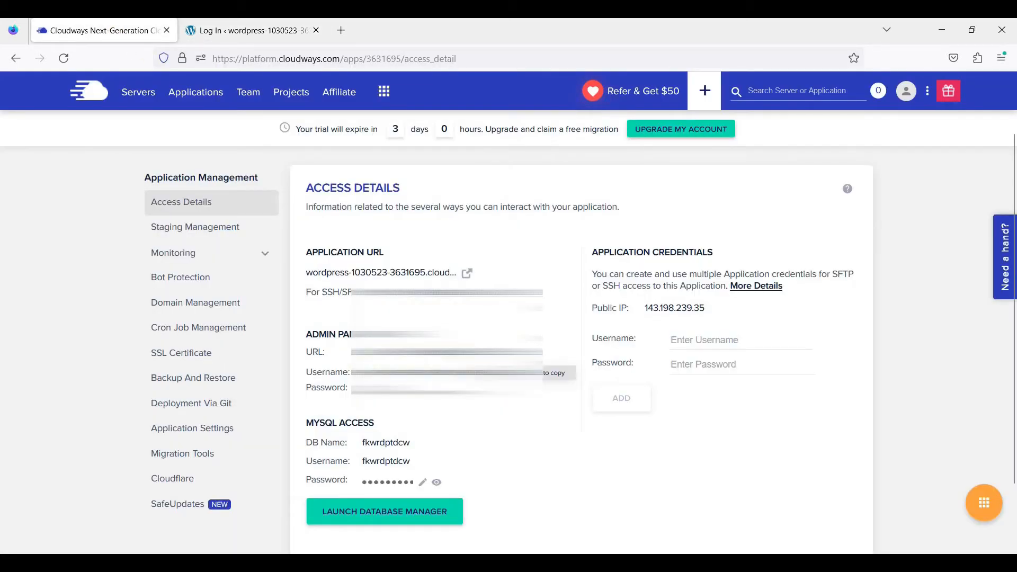
{"action": "left_click", "coordinate": [269, 33]}
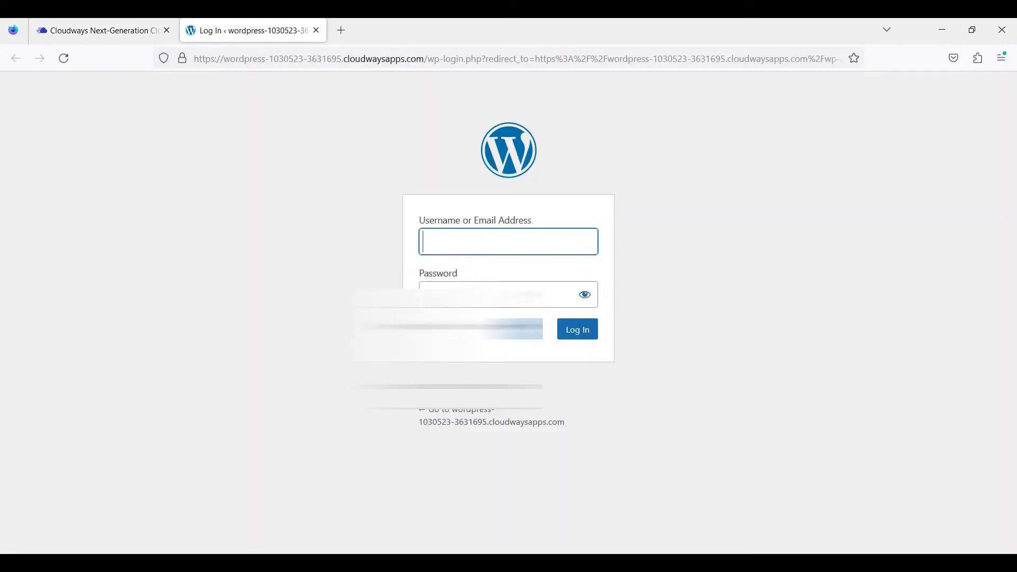
{"action": "right_click", "coordinate": [476, 242]}
{"action": "left_click", "coordinate": [503, 362]}
{"action": "left_click", "coordinate": [114, 34]}
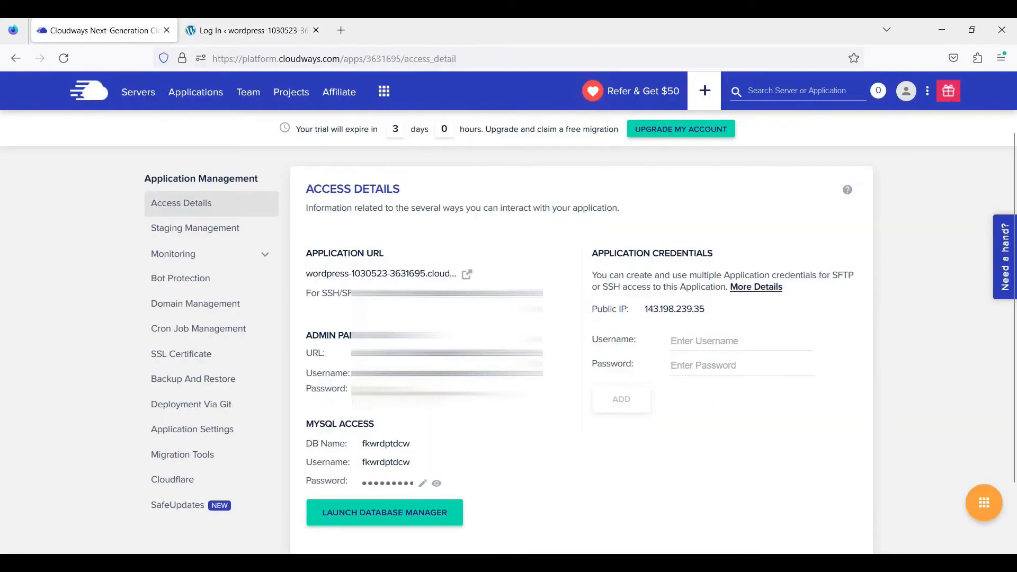
{"action": "left_click", "coordinate": [266, 37]}
{"action": "right_click", "coordinate": [447, 290]}
{"action": "left_click", "coordinate": [487, 431]}
{"action": "left_click", "coordinate": [578, 328]}
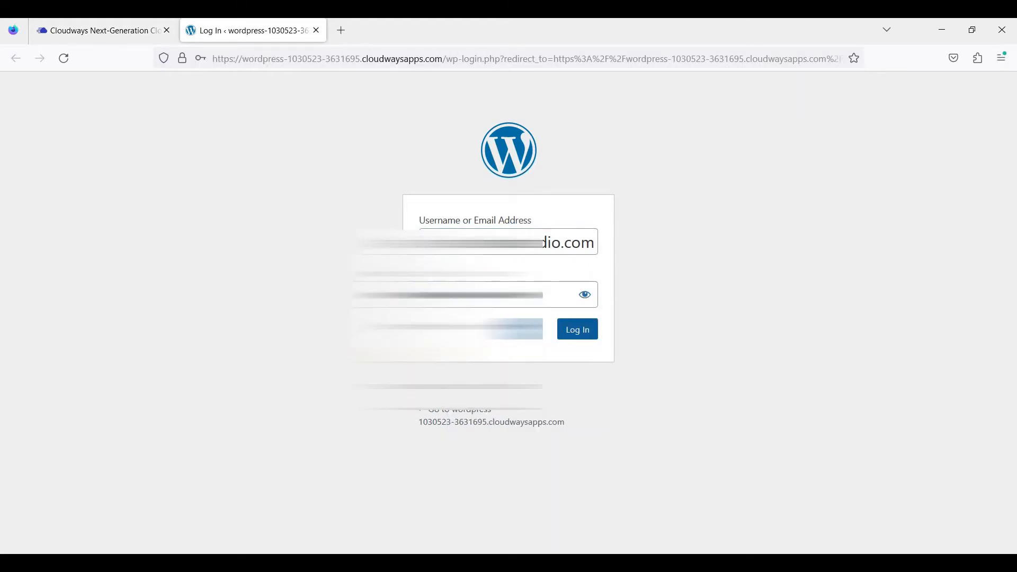
{"action": "left_click", "coordinate": [376, 224]}
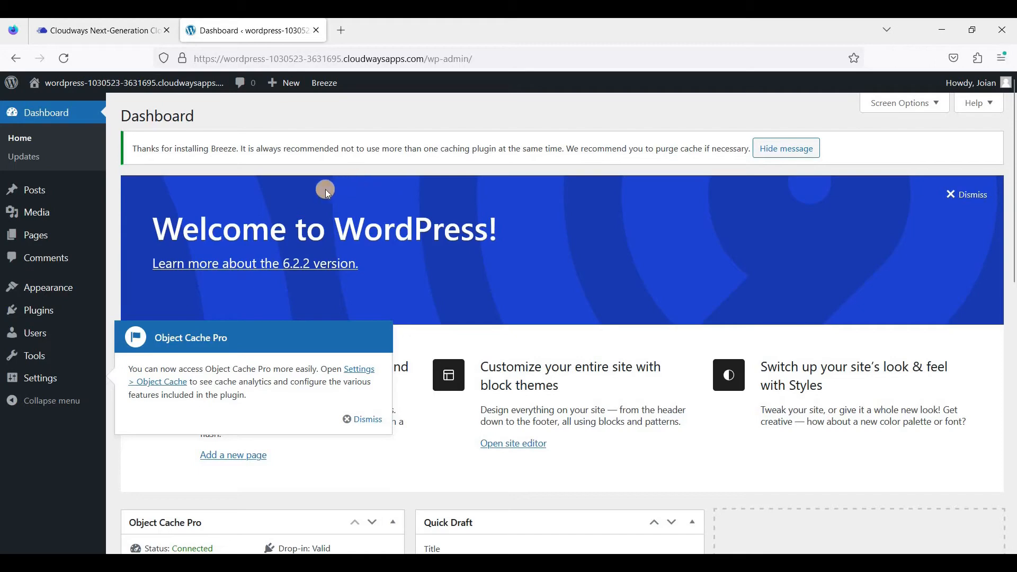
- Dismiss the Object Cache Pro notice on the dashboard and return to Cloudways
{"action": "scroll", "coordinate": [260, 208], "scroll_direction": "down", "scroll_amount": 2}
{"action": "scroll", "coordinate": [278, 211], "scroll_direction": "up", "scroll_amount": 2}
{"action": "scroll", "coordinate": [312, 270], "scroll_direction": "down", "scroll_amount": 2}
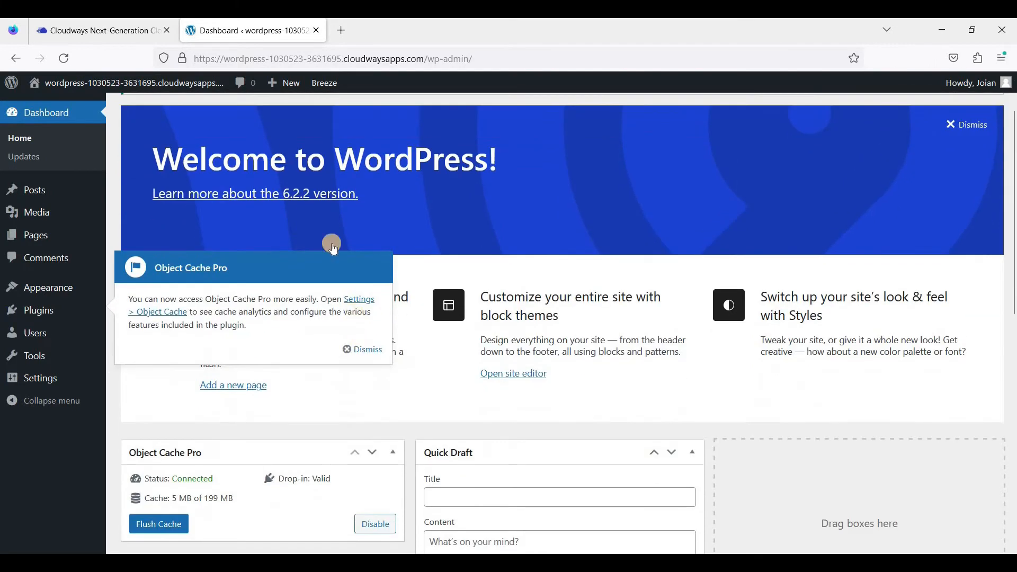
{"action": "scroll", "coordinate": [318, 79], "scroll_direction": "up", "scroll_amount": 2}
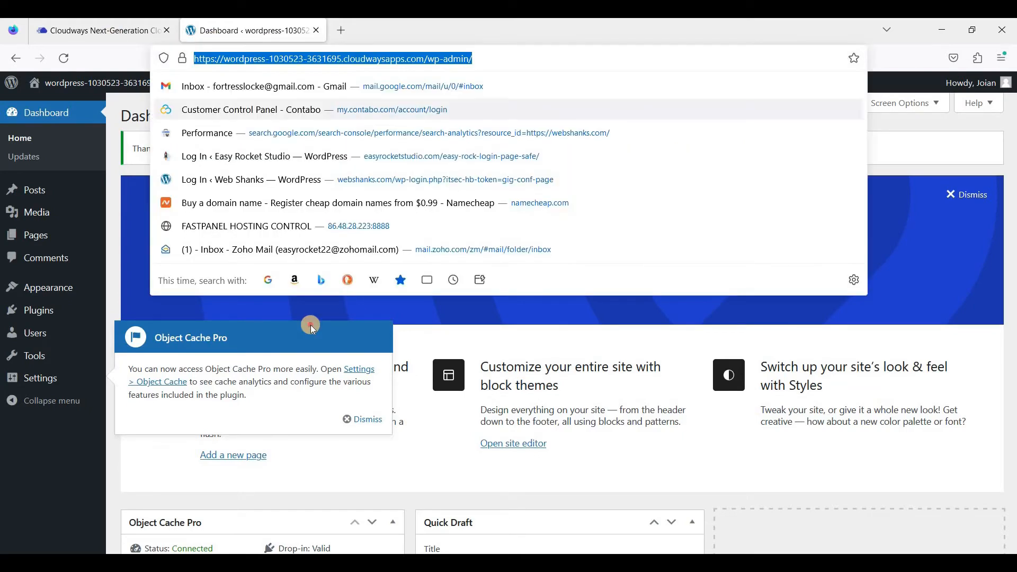
{"action": "left_click", "coordinate": [354, 419]}
{"action": "left_click", "coordinate": [128, 30]}
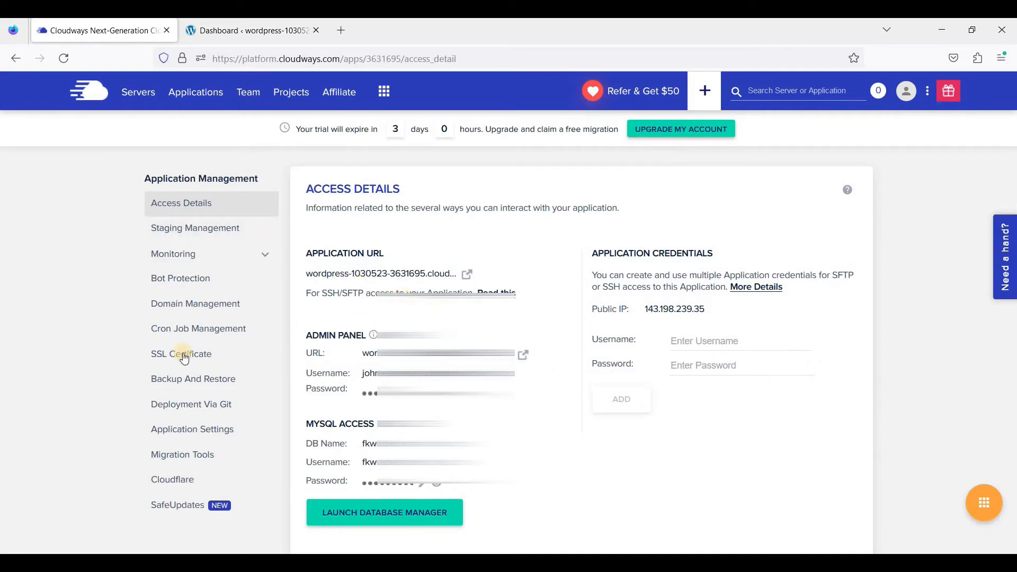
- Add webshanks.store as a domain on the application in Domain Management
{"action": "left_click", "coordinate": [175, 306]}
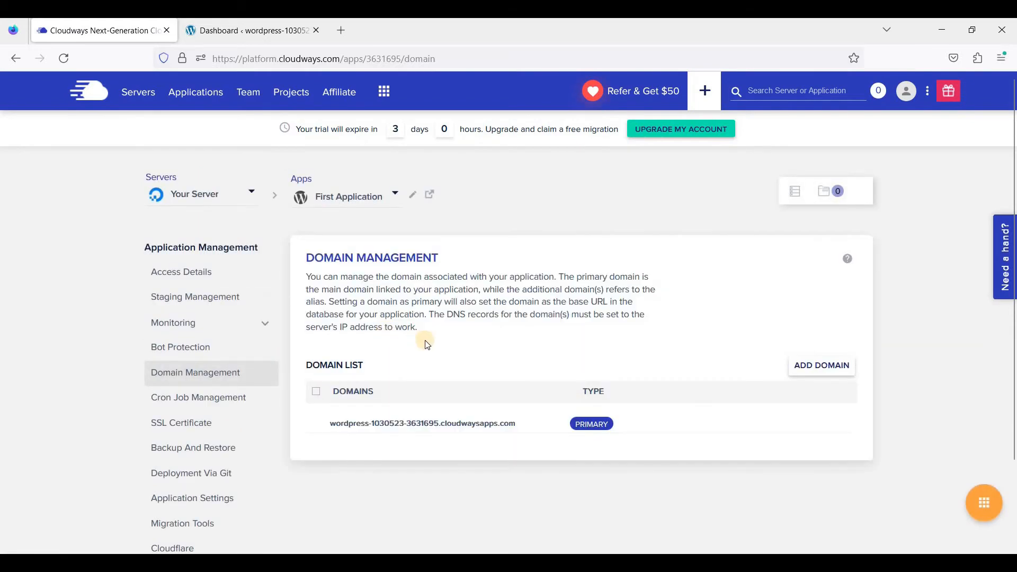
{"action": "scroll", "coordinate": [427, 345], "scroll_direction": "down", "scroll_amount": 2}
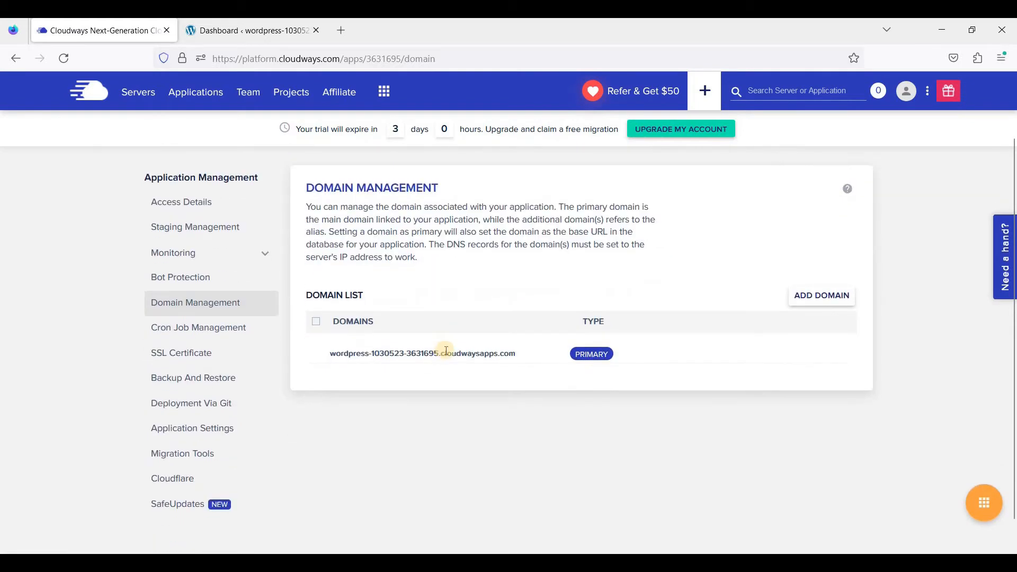
{"action": "left_click", "coordinate": [826, 300]}
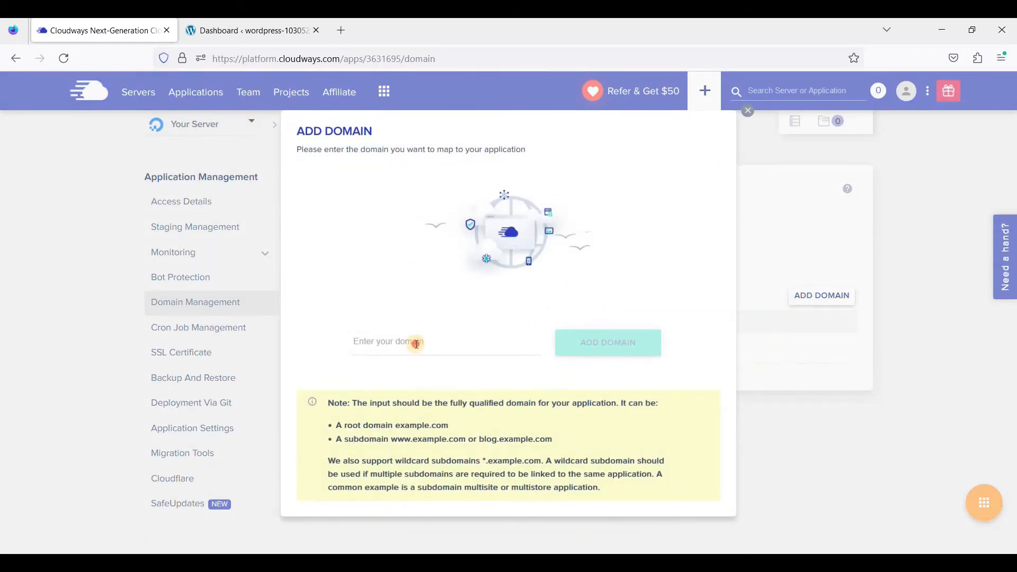
{"action": "left_click", "coordinate": [418, 348]}
{"action": "type", "text": "webs"}
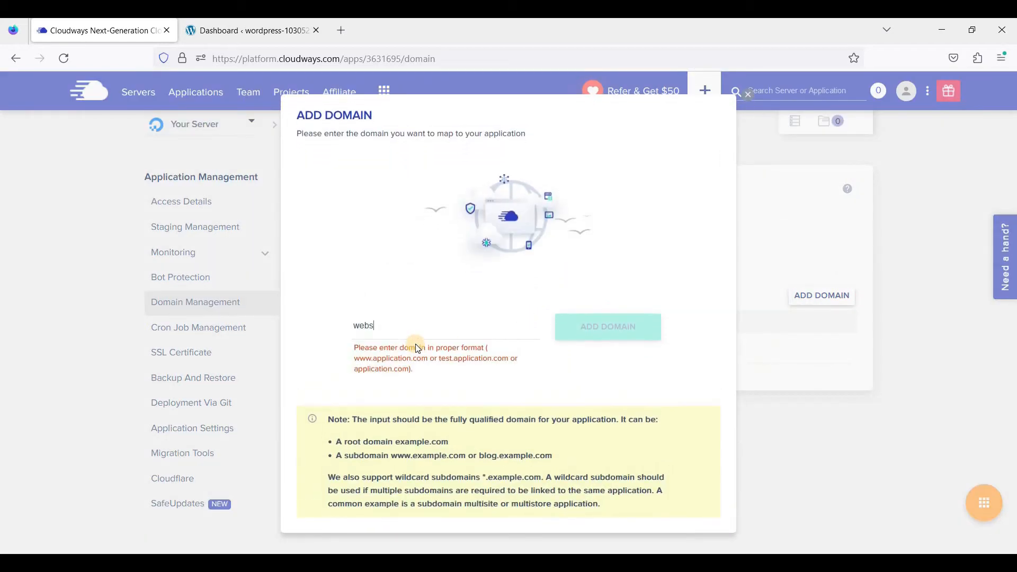
{"action": "type", "text": "hanks.store"}
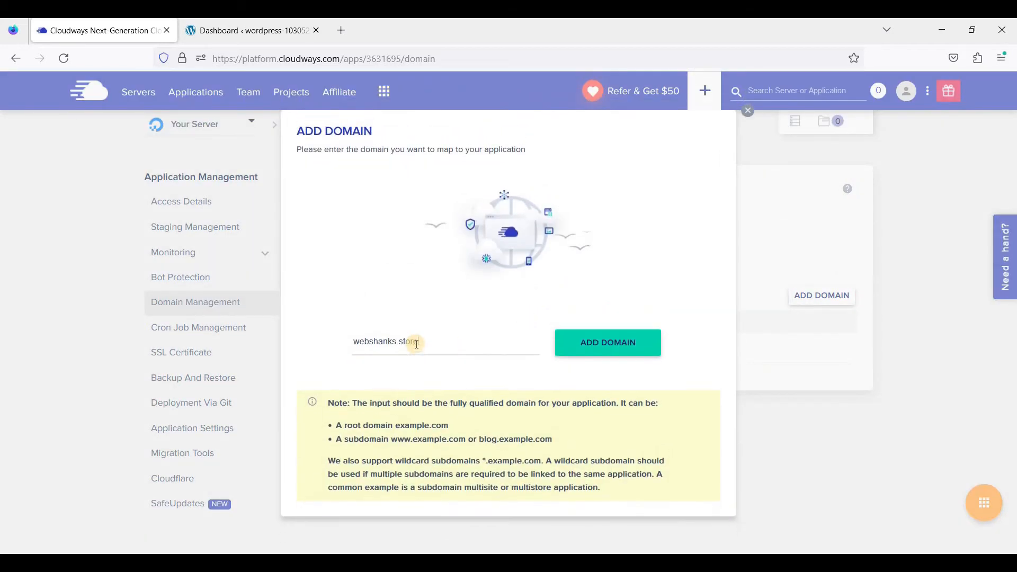
{"action": "key", "text": "Return"}
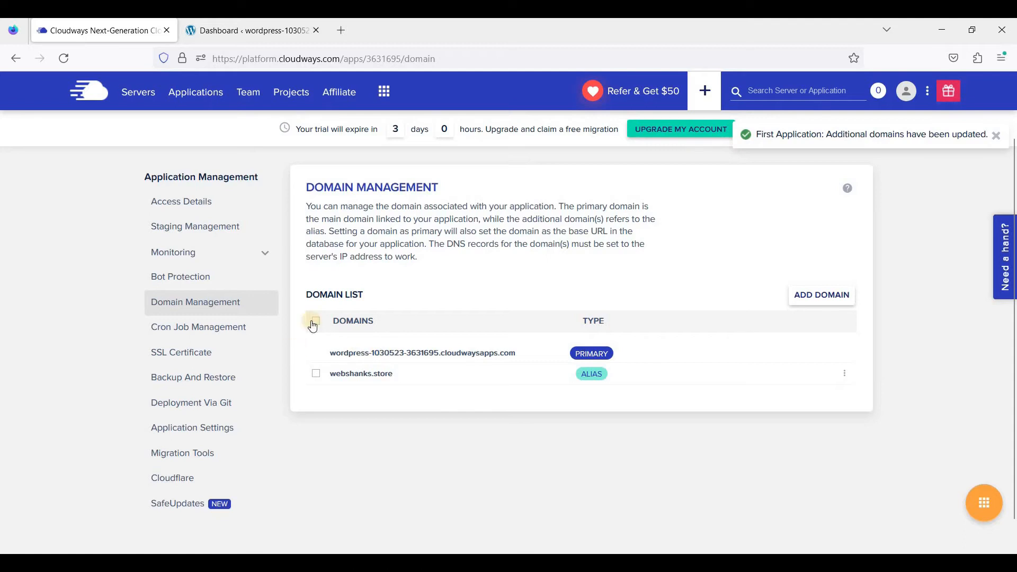
- Make webshanks.store the application's primary domain
{"action": "left_click", "coordinate": [314, 374]}
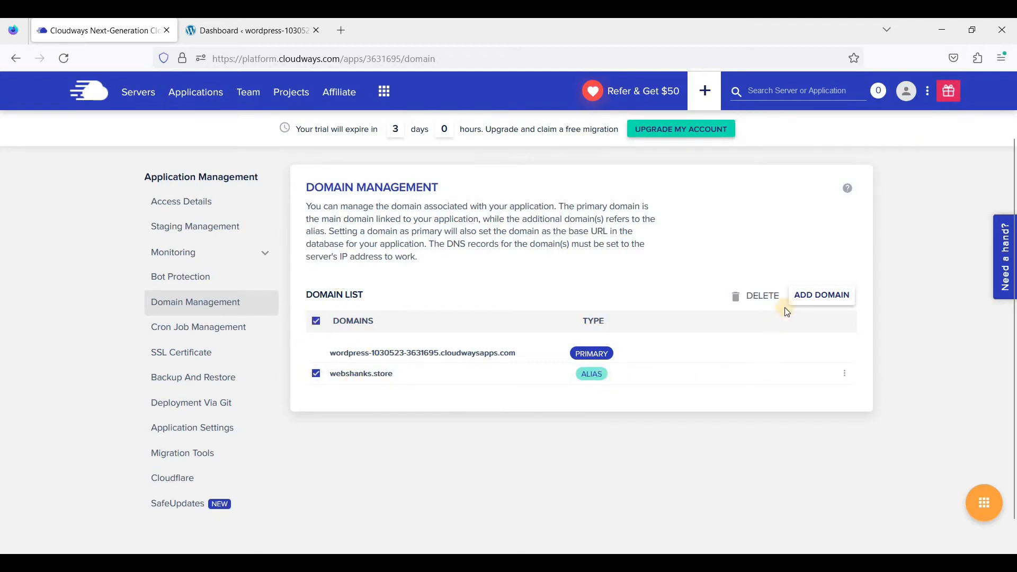
{"action": "left_click", "coordinate": [844, 374]}
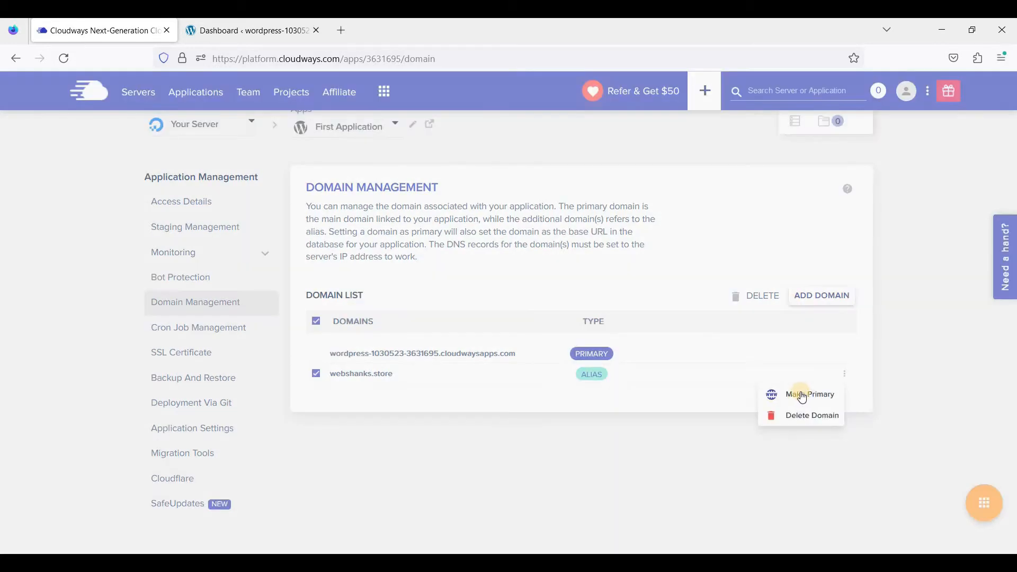
{"action": "left_click", "coordinate": [776, 396]}
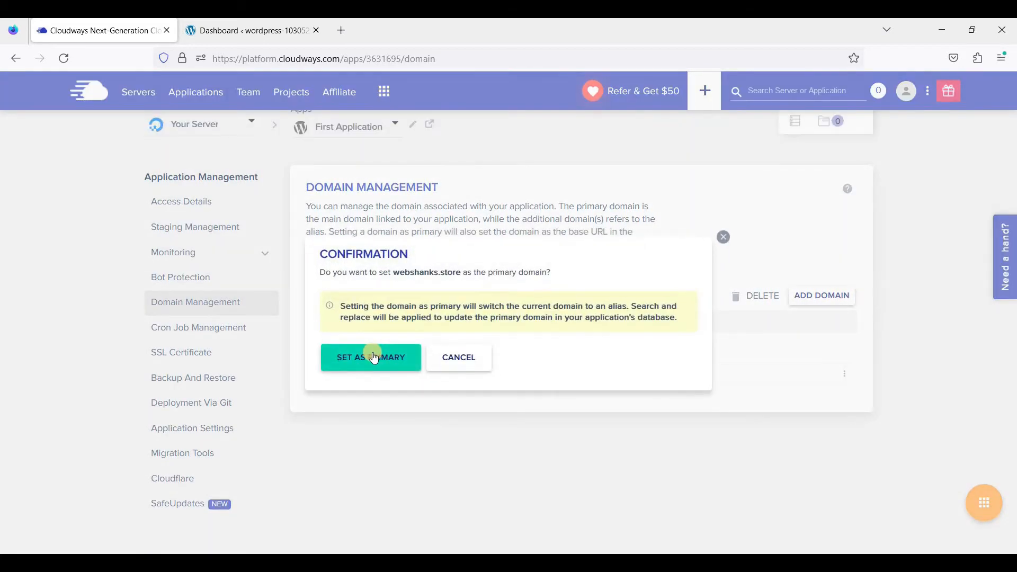
{"action": "left_click", "coordinate": [374, 358]}
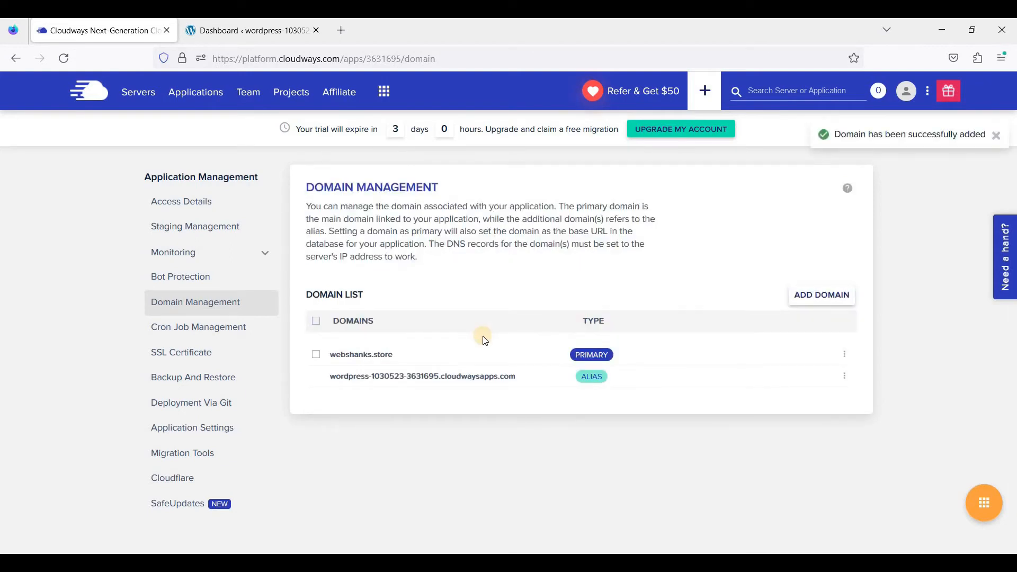
- Copy the server's public IP 143.198.239.35 from Access Details into a new browser tab
{"action": "scroll", "coordinate": [483, 340], "scroll_direction": "up", "scroll_amount": 2}
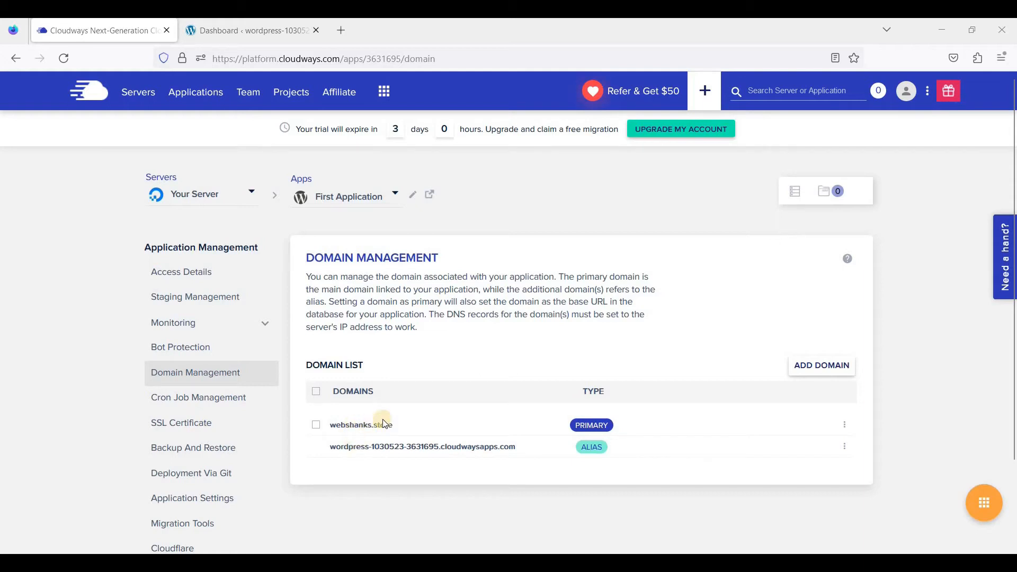
{"action": "left_click", "coordinate": [186, 273]}
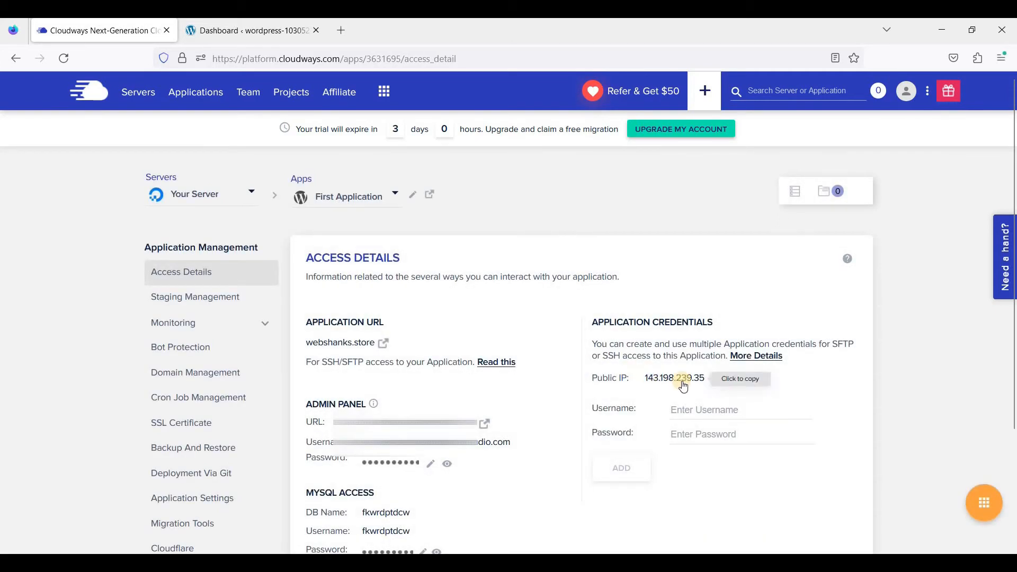
{"action": "left_click", "coordinate": [682, 383]}
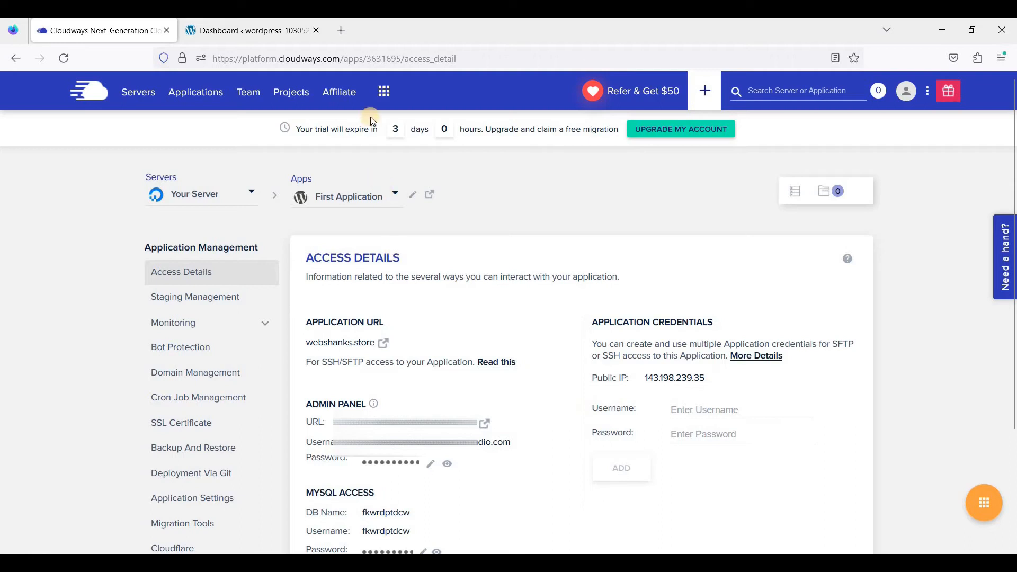
{"action": "left_click", "coordinate": [341, 32]}
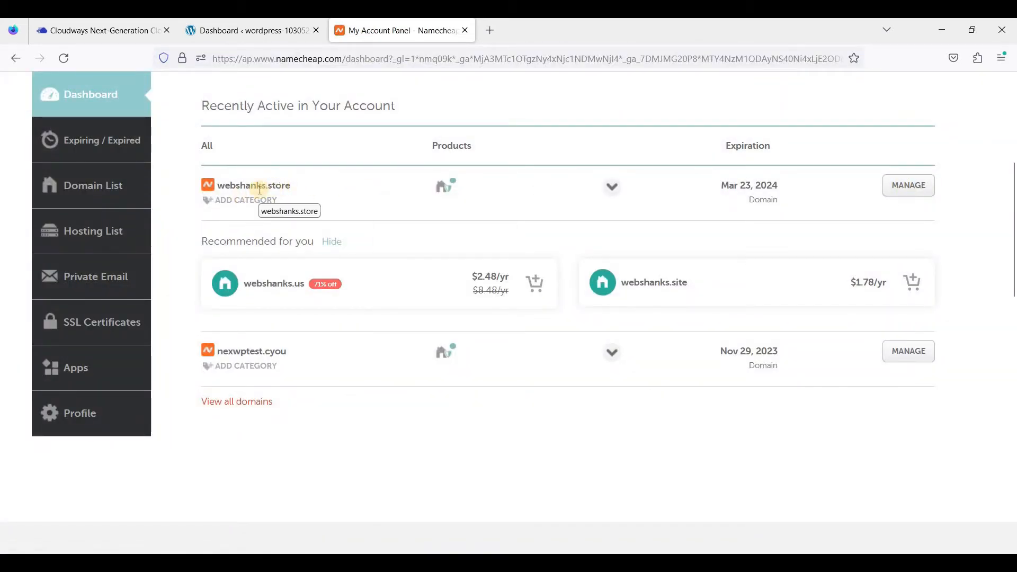
- Open the Advanced DNS settings for webshanks.store in Namecheap
{"action": "left_click", "coordinate": [909, 186]}
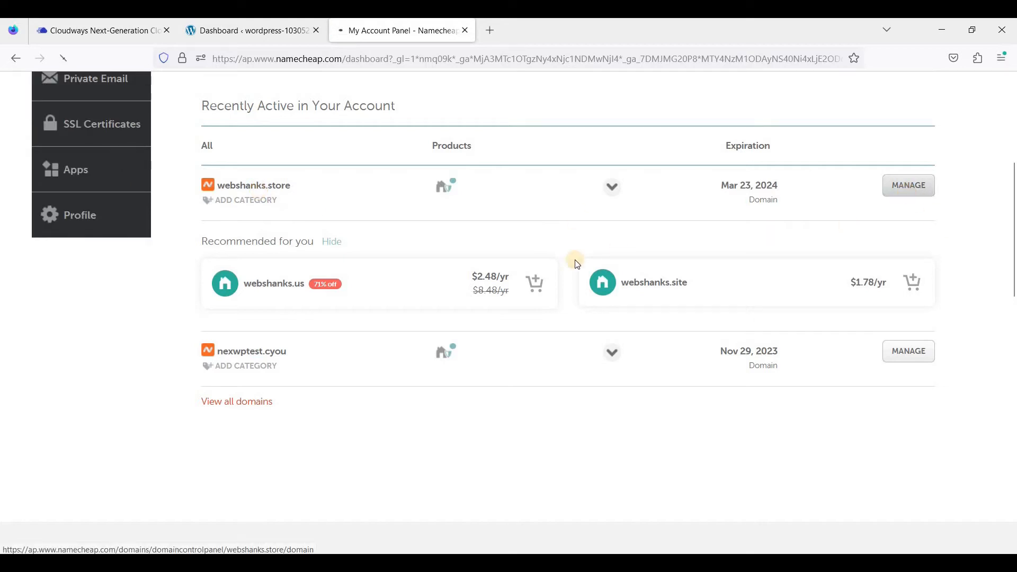
{"action": "scroll", "coordinate": [669, 287], "scroll_direction": "down", "scroll_amount": 3}
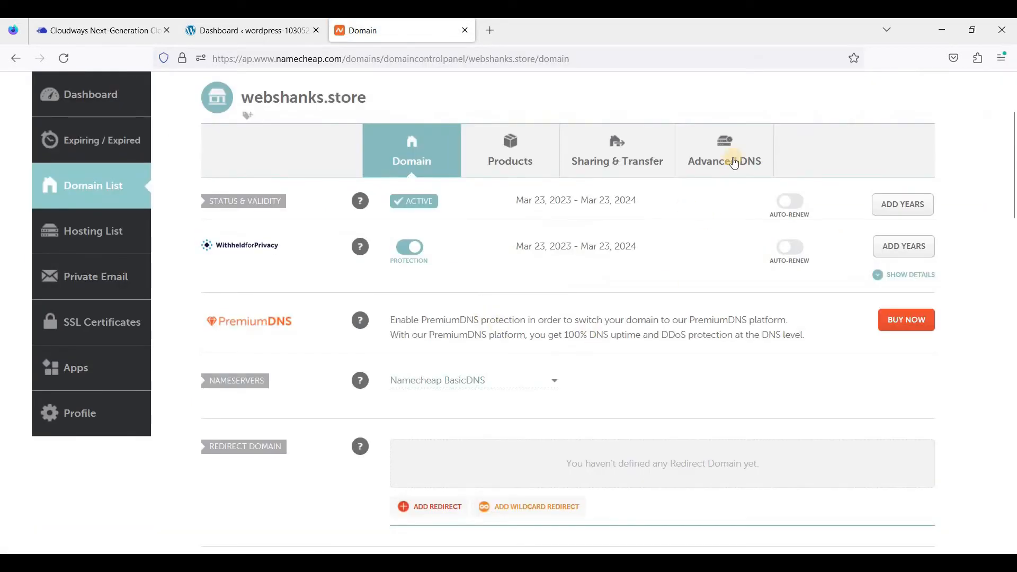
{"action": "left_click", "coordinate": [733, 160]}
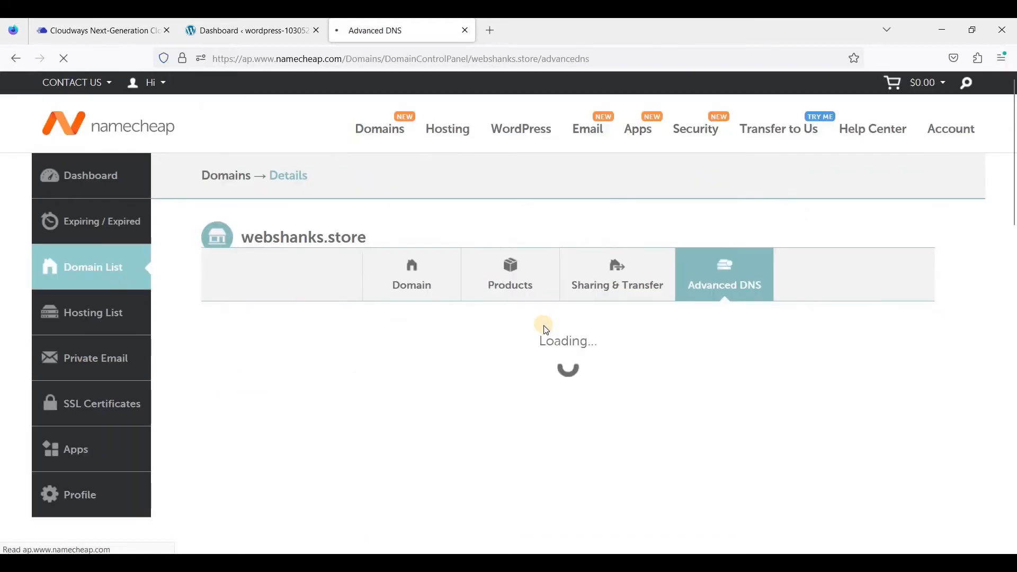
{"action": "scroll", "coordinate": [530, 326], "scroll_direction": "down", "scroll_amount": 3}
{"action": "scroll", "coordinate": [282, 343], "scroll_direction": "down", "scroll_amount": 2}
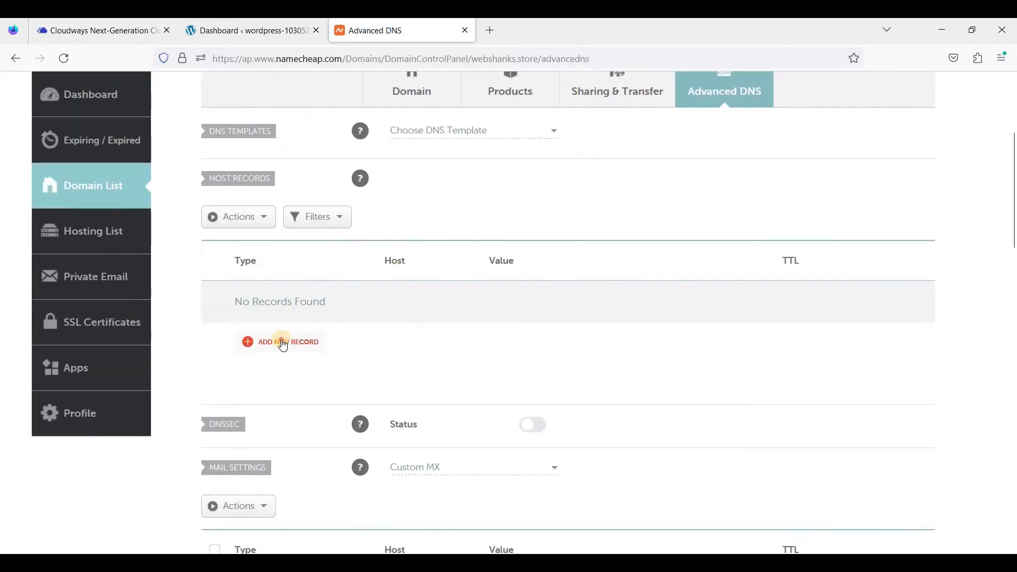
- Save an A record for webshanks.store pointing to 143.198.239.35
{"action": "left_click", "coordinate": [281, 343]}
{"action": "scroll", "coordinate": [383, 347], "scroll_direction": "down", "scroll_amount": 2}
{"action": "left_click", "coordinate": [283, 262]}
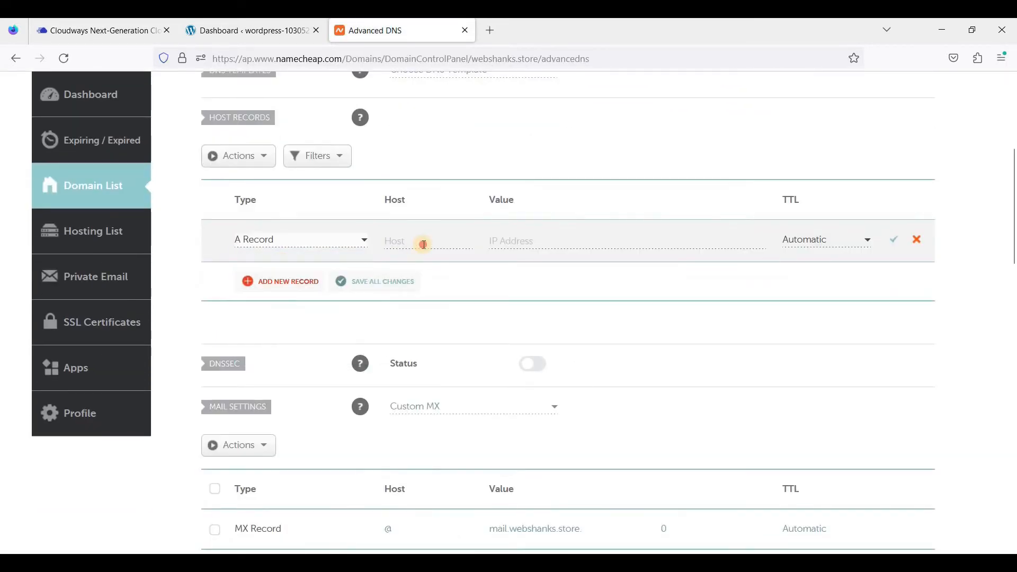
{"action": "left_click", "coordinate": [423, 244]}
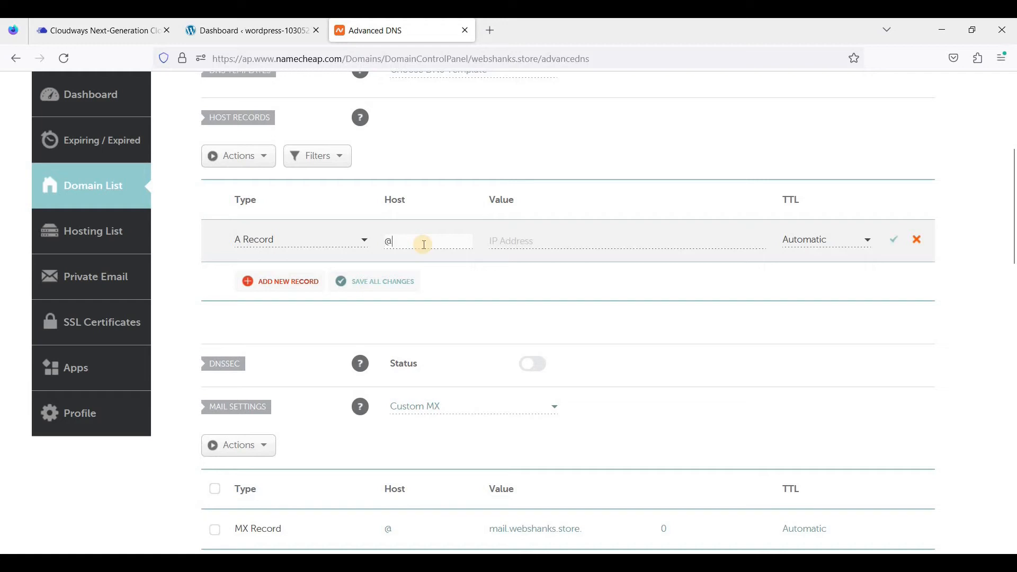
{"action": "left_click", "coordinate": [514, 242]}
{"action": "type", "text": "143.198.239.35"}
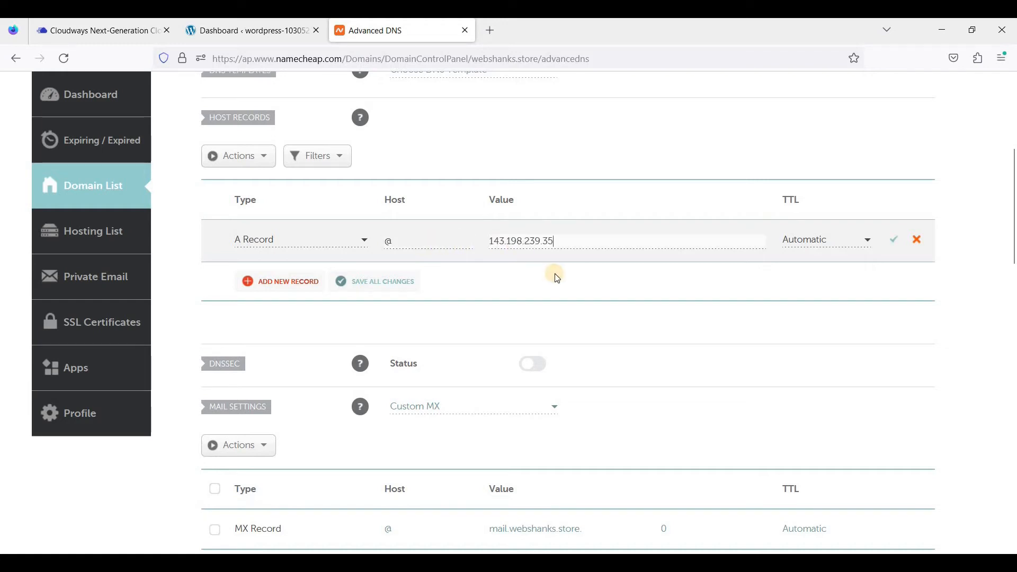
{"action": "left_click", "coordinate": [899, 242]}
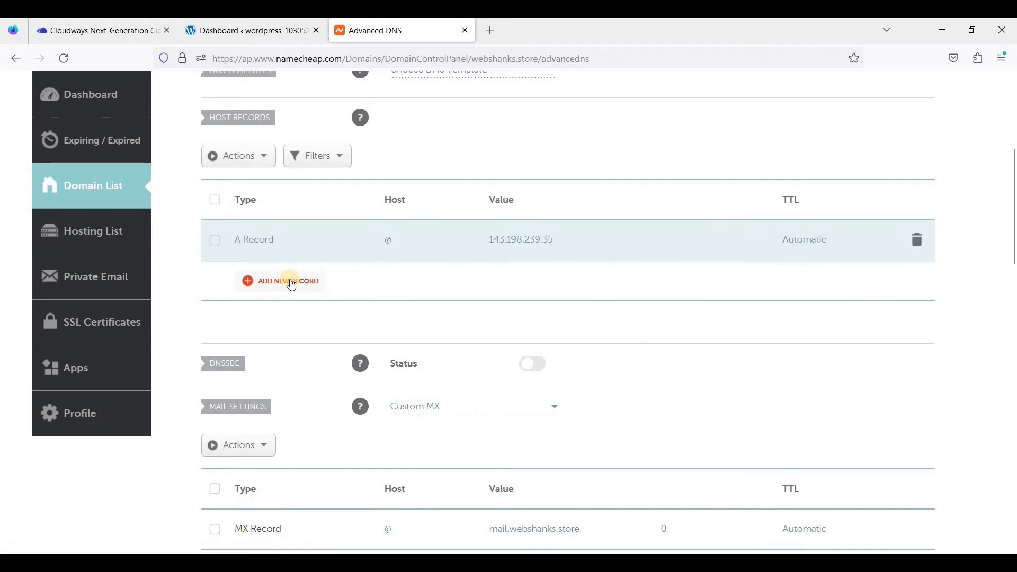
- Add a www A record pointing to 143.198.239.35
{"action": "left_click", "coordinate": [290, 286]}
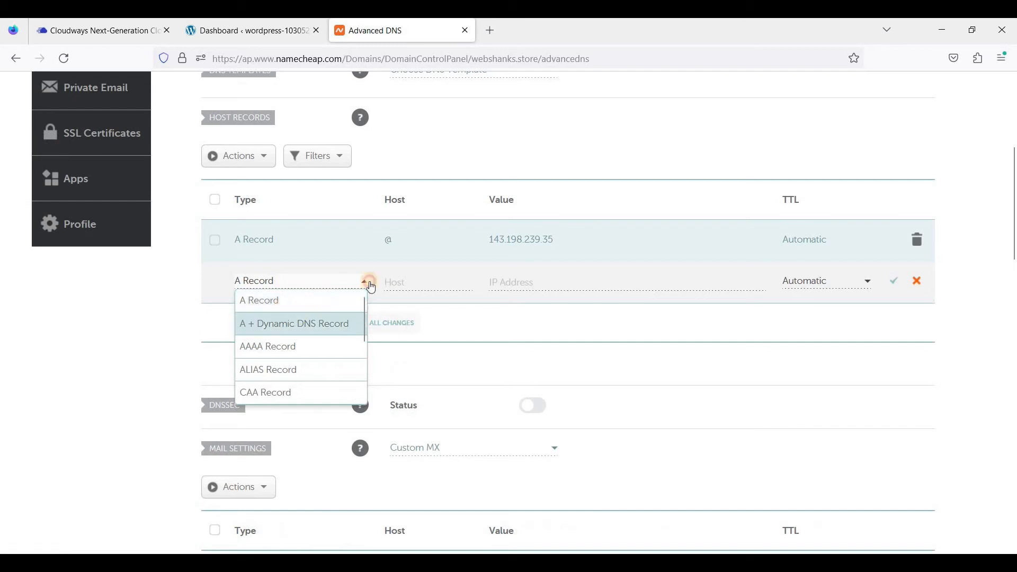
{"action": "left_click", "coordinate": [370, 281]}
{"action": "left_click", "coordinate": [413, 279]}
{"action": "type", "text": "www"}
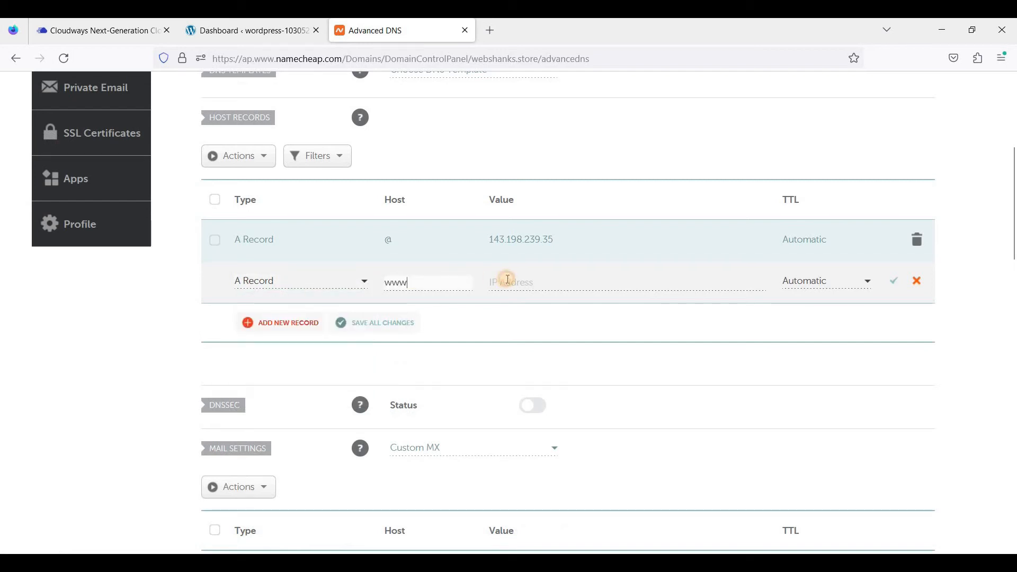
{"action": "left_click", "coordinate": [508, 279]}
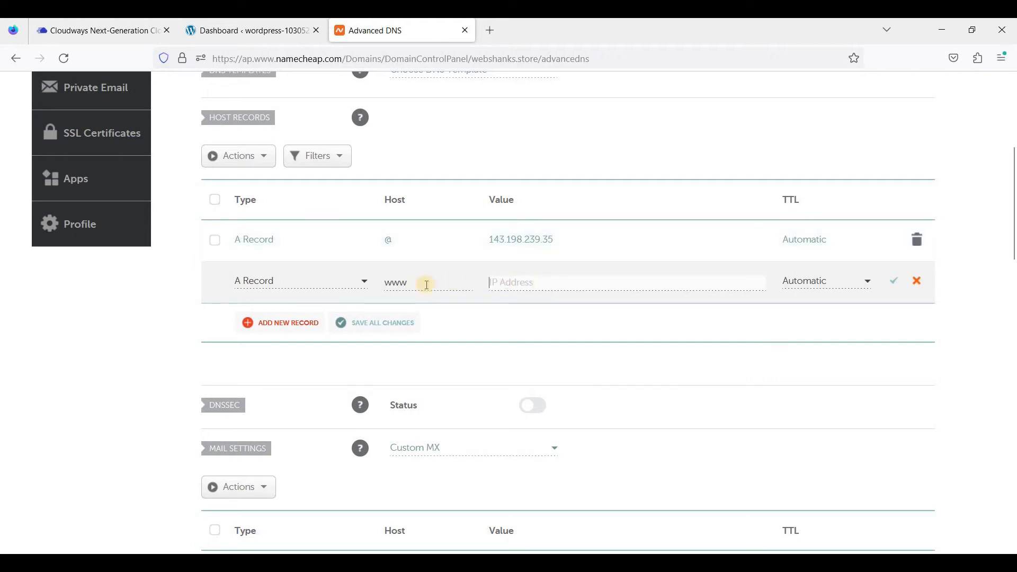
{"action": "type", "text": "143.198.239.35"}
{"action": "left_click", "coordinate": [897, 288]}
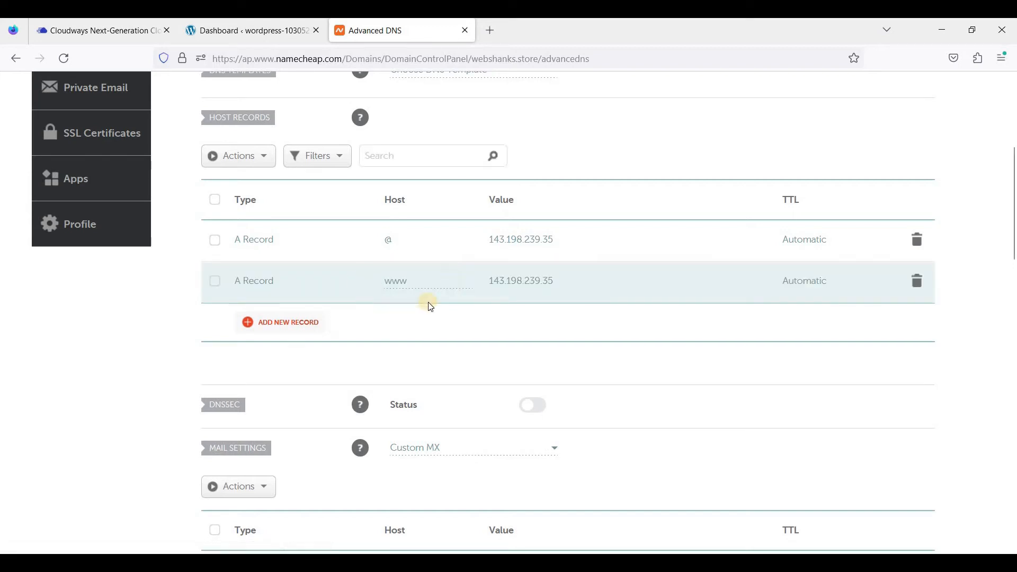
{"action": "scroll", "coordinate": [484, 320], "scroll_direction": "up", "scroll_amount": 2}
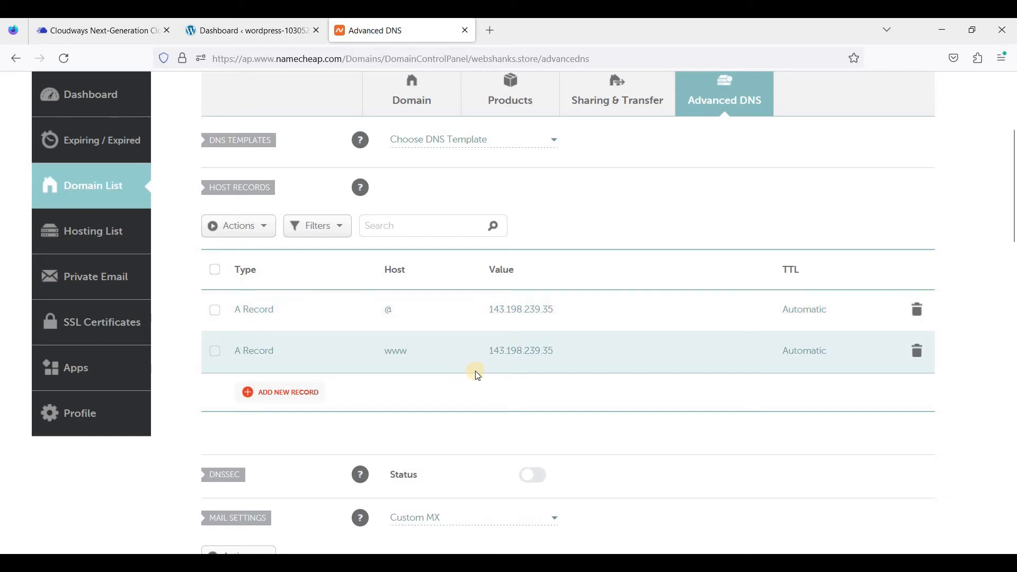
{"action": "scroll", "coordinate": [486, 318], "scroll_direction": "up", "scroll_amount": 2}
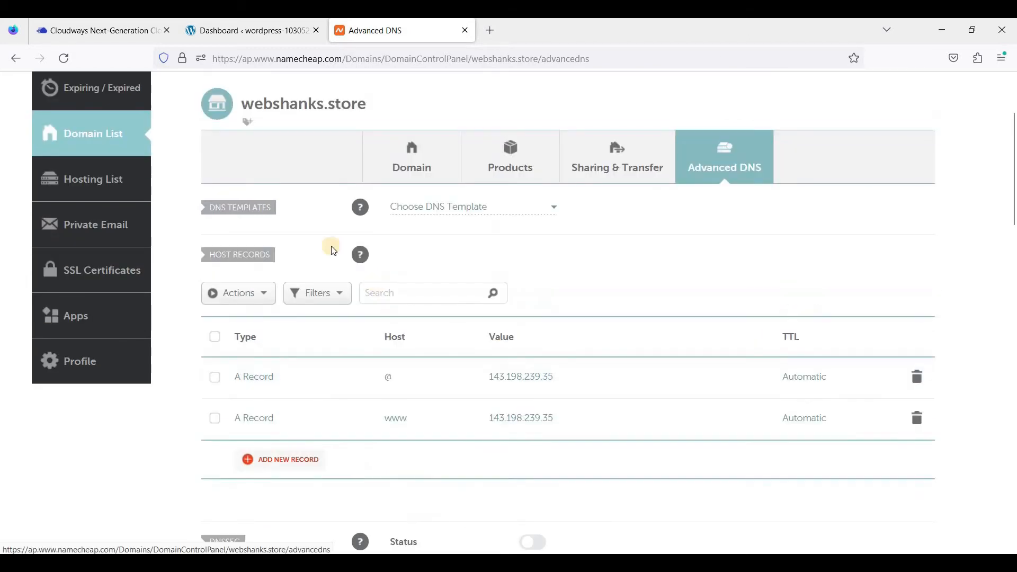
- Install a Let's Encrypt certificate for webshanks.store using the suggested contact e-mail
{"action": "left_click", "coordinate": [119, 38]}
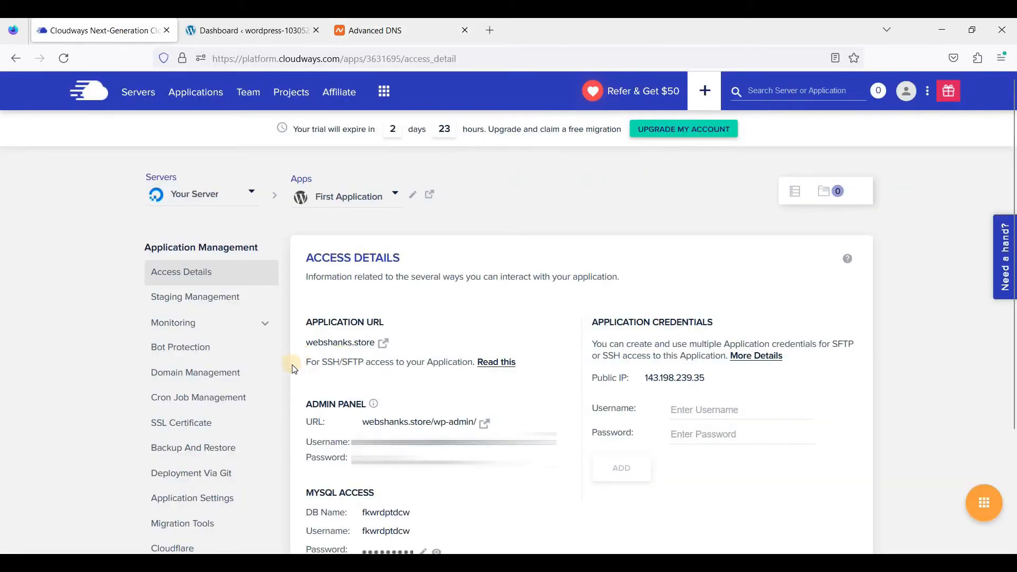
{"action": "left_click", "coordinate": [194, 423]}
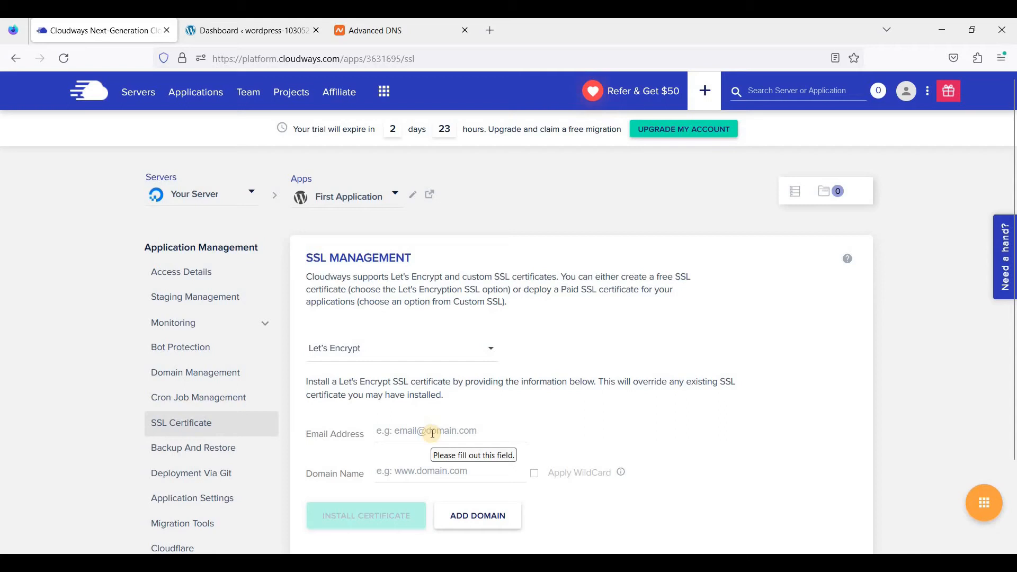
{"action": "left_click", "coordinate": [452, 434]}
{"action": "type", "text": "j"}
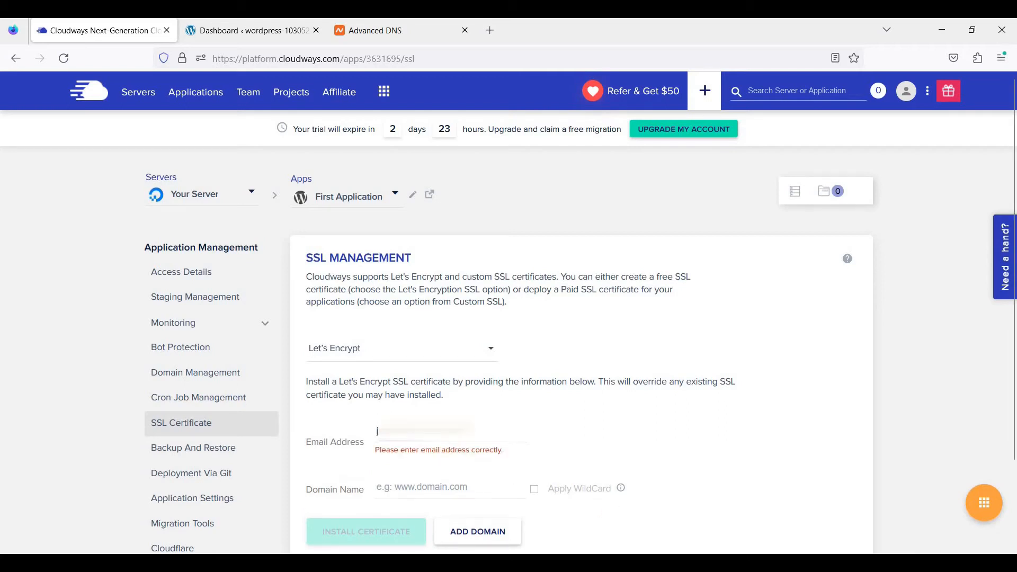
{"action": "left_click", "coordinate": [433, 449]}
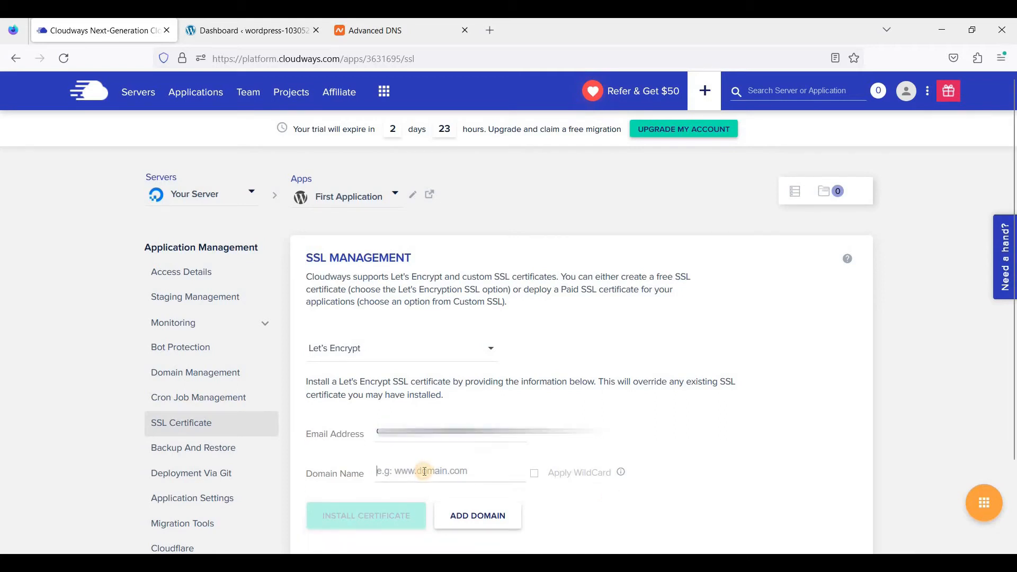
{"action": "left_click", "coordinate": [424, 472]}
{"action": "type", "text": "webshanks"}
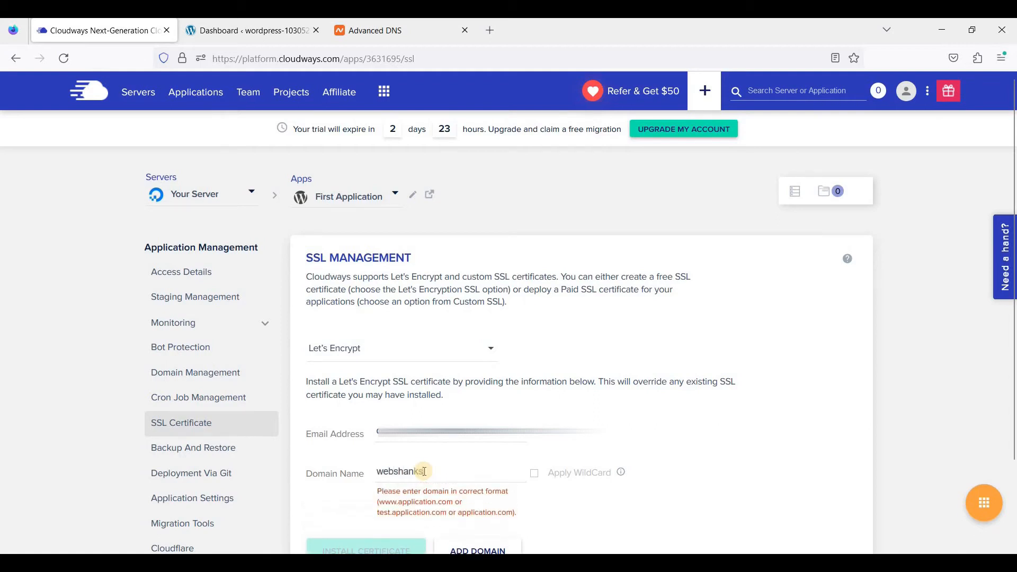
{"action": "type", "text": ".store"}
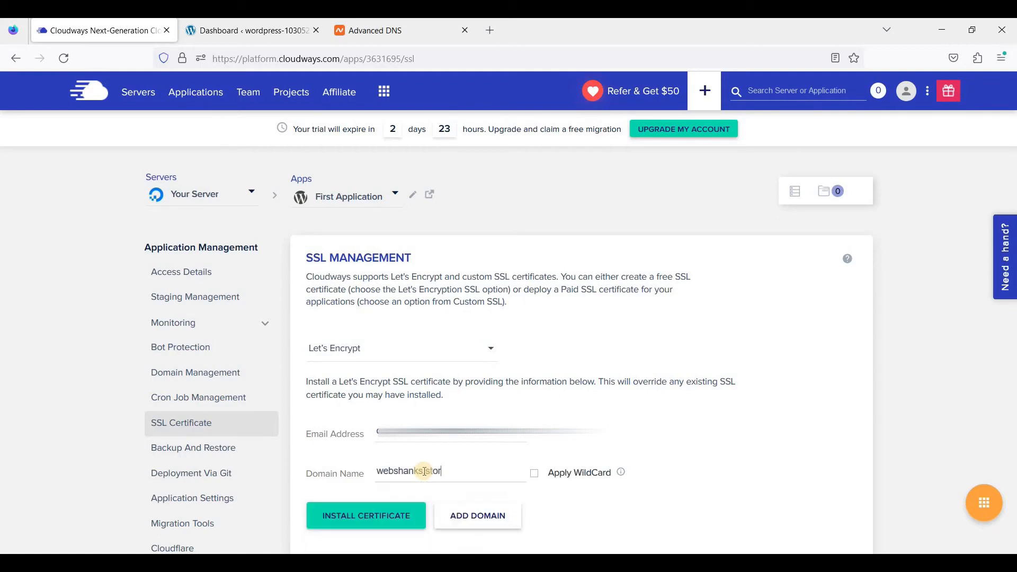
{"action": "left_click", "coordinate": [371, 520]}
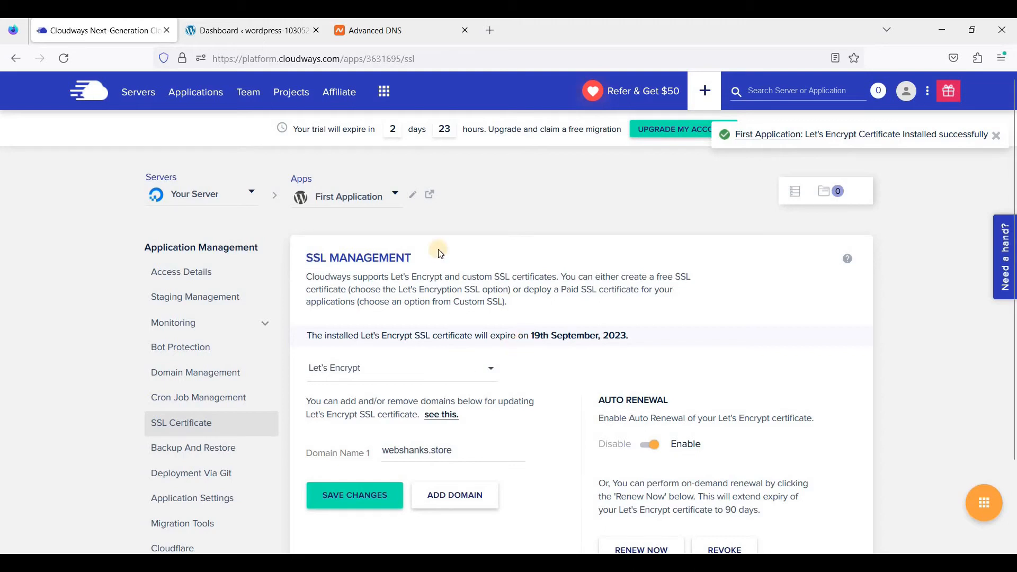
- Reload the expired WordPress dashboard tab, choosing to leave the page
{"action": "left_click", "coordinate": [276, 39]}
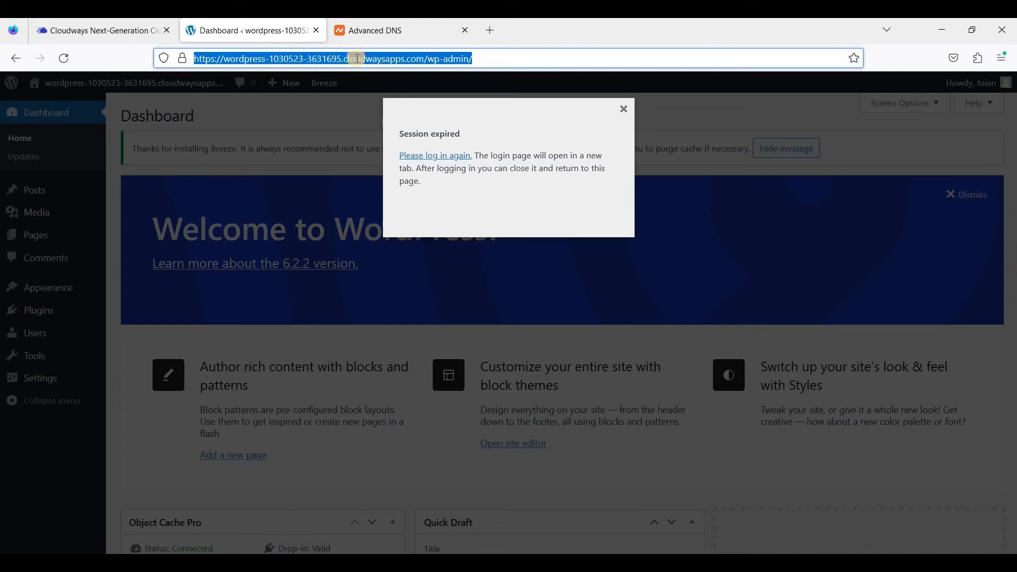
{"action": "right_click", "coordinate": [334, 125]}
{"action": "left_click", "coordinate": [418, 137]}
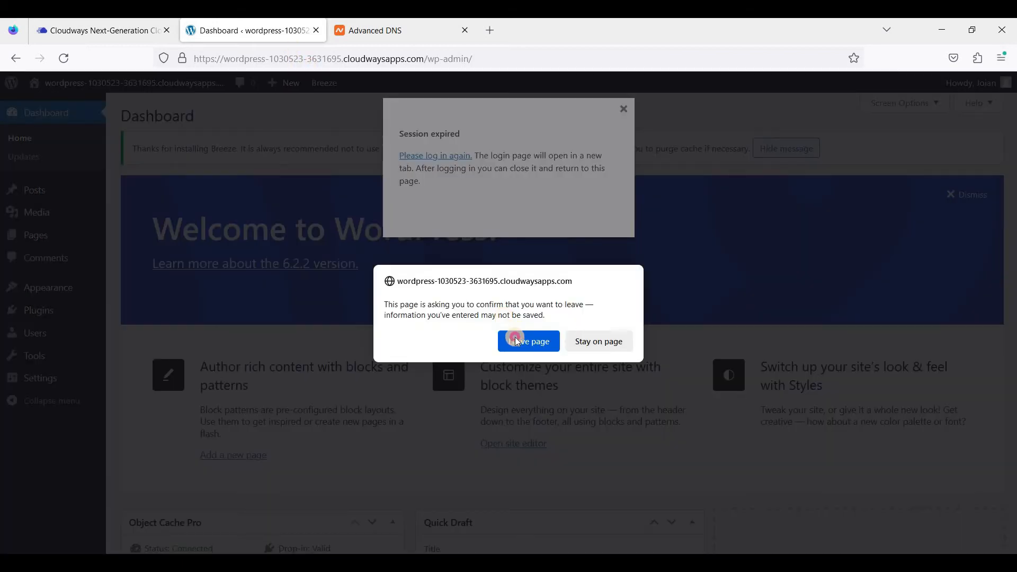
{"action": "left_click", "coordinate": [525, 341]}
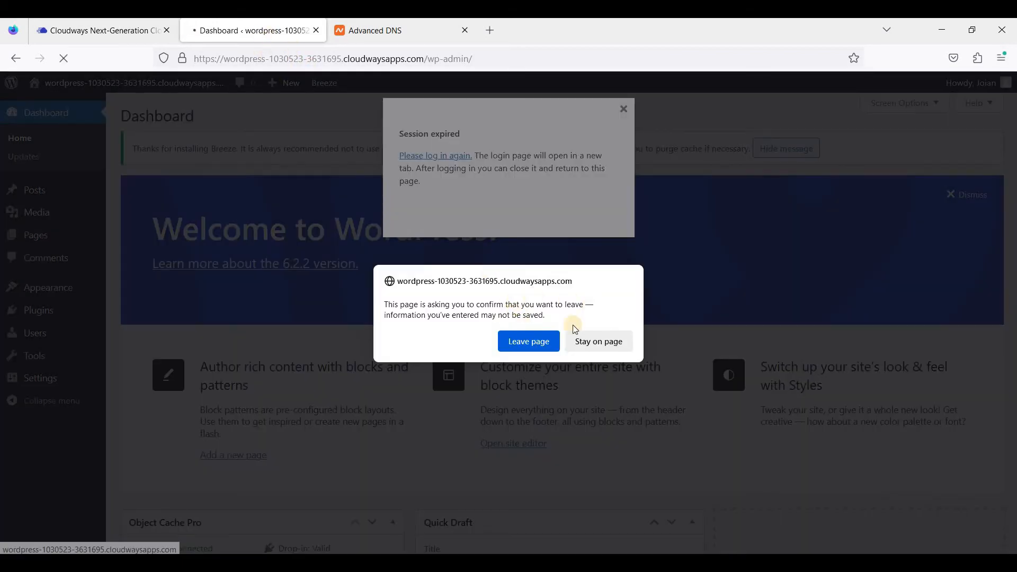
- Load the old cloudwaysapps.com root address without wp-admin/, then go back to Cloudways
{"action": "left_click", "coordinate": [427, 58]}
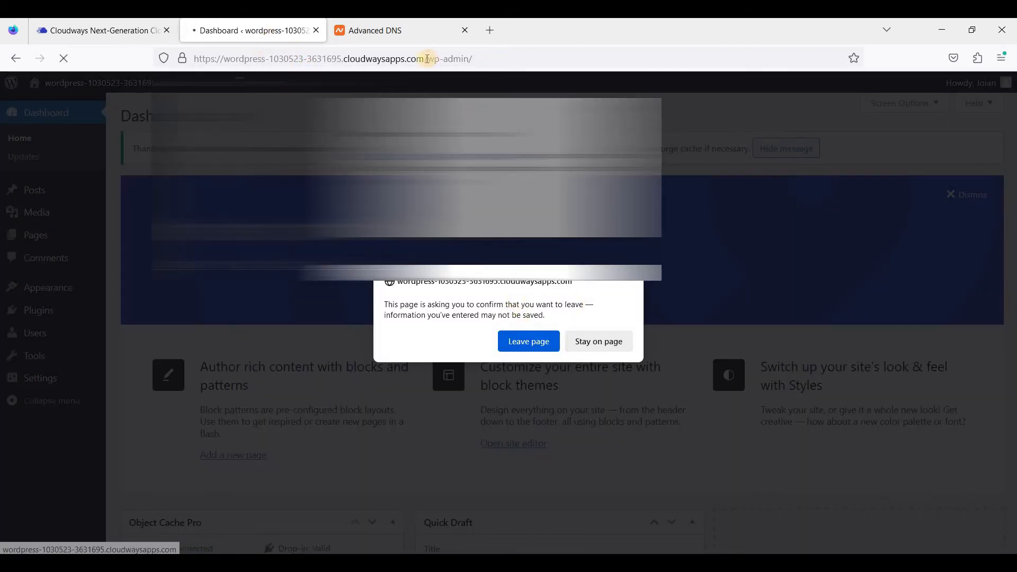
{"action": "key", "text": "shift+End"}
{"action": "key", "text": "BackSpace"}
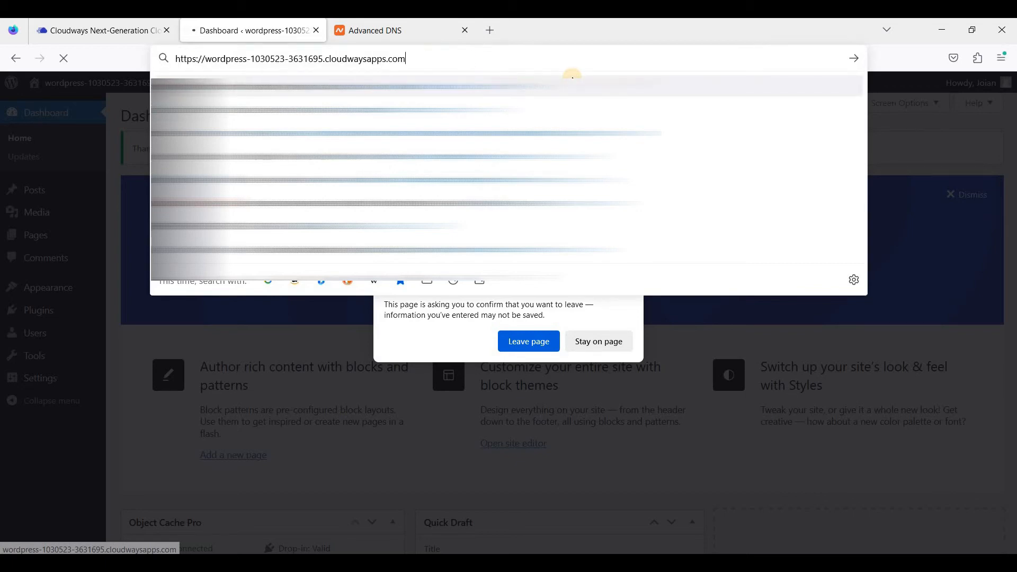
{"action": "key", "text": "Return"}
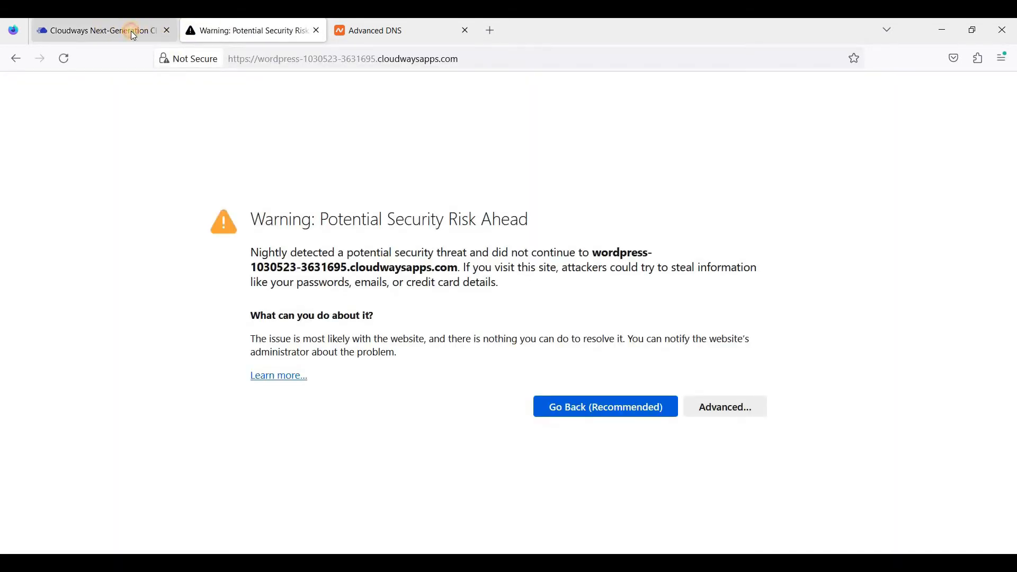
{"action": "left_click", "coordinate": [131, 31]}
{"action": "left_click", "coordinate": [265, 42]}
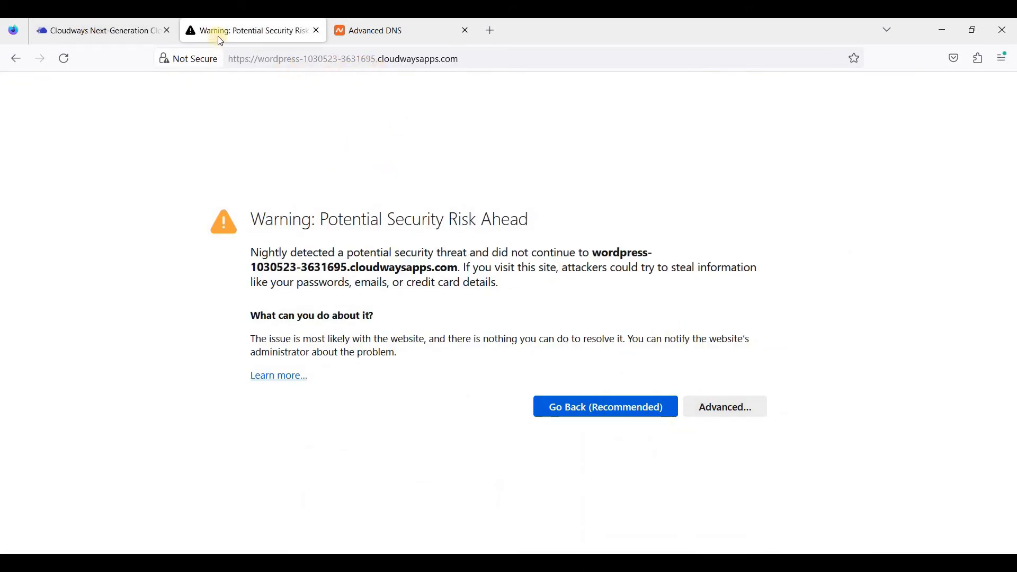
{"action": "left_click", "coordinate": [155, 38]}
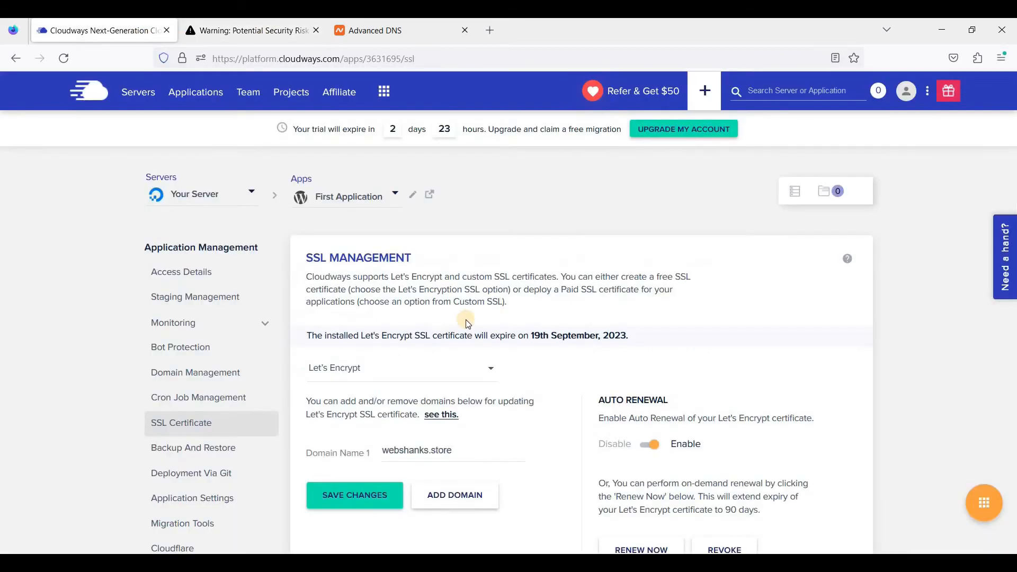
- Open the webshanks.store WordPress login from Access Details and check its secure connection
{"action": "left_click", "coordinate": [197, 278]}
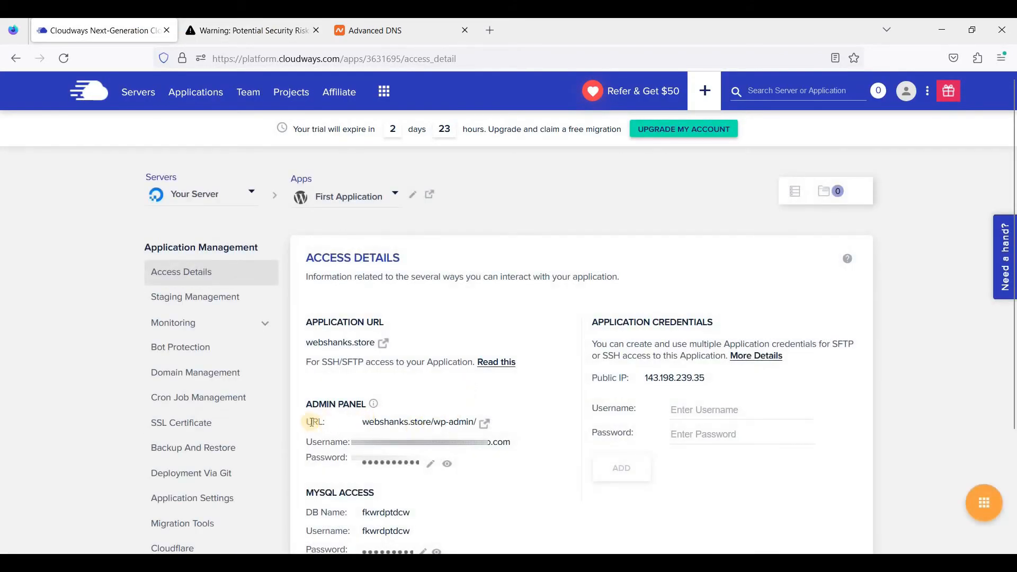
{"action": "left_click", "coordinate": [483, 425]}
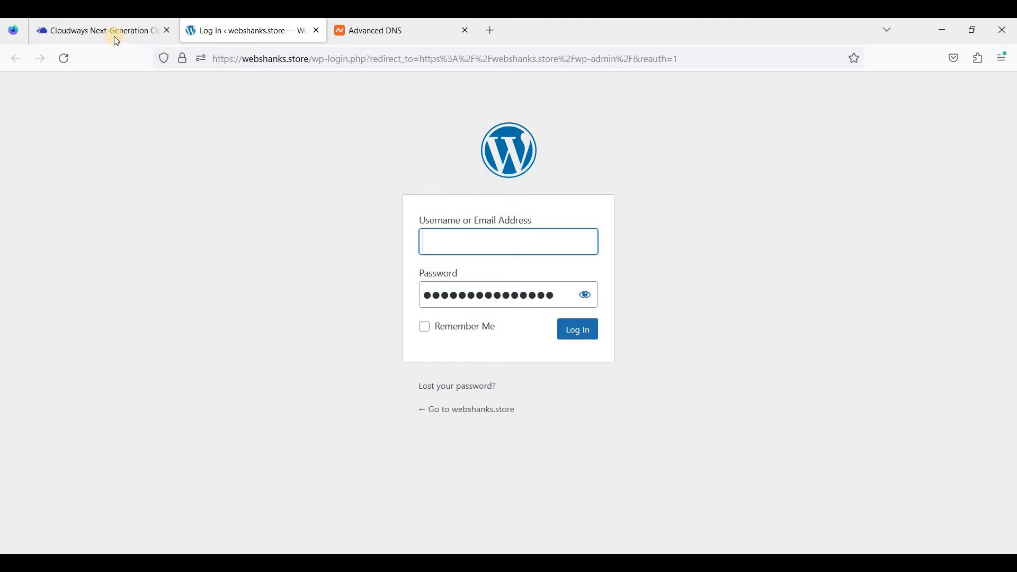
{"action": "left_click", "coordinate": [114, 30]}
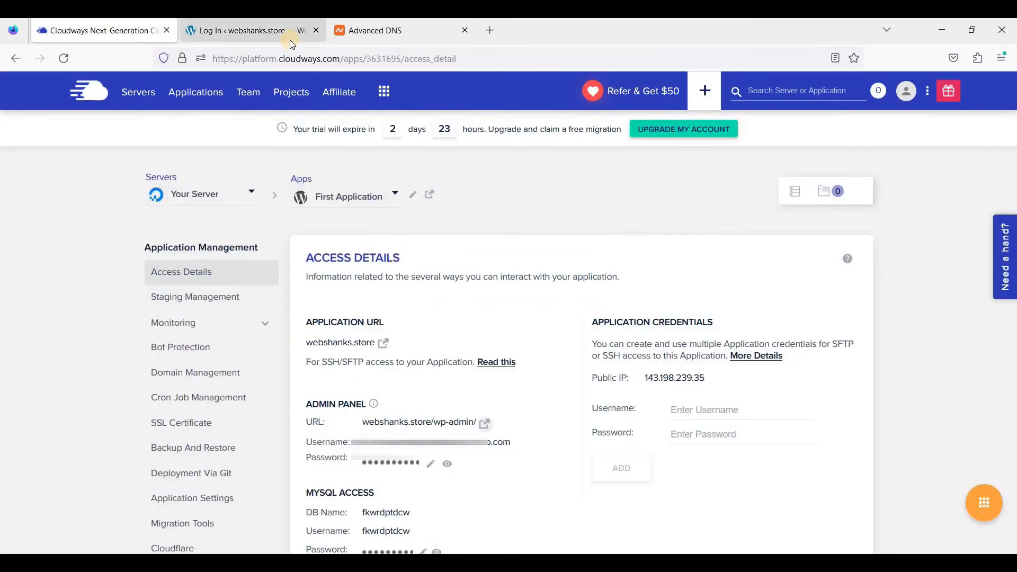
{"action": "left_click", "coordinate": [291, 40]}
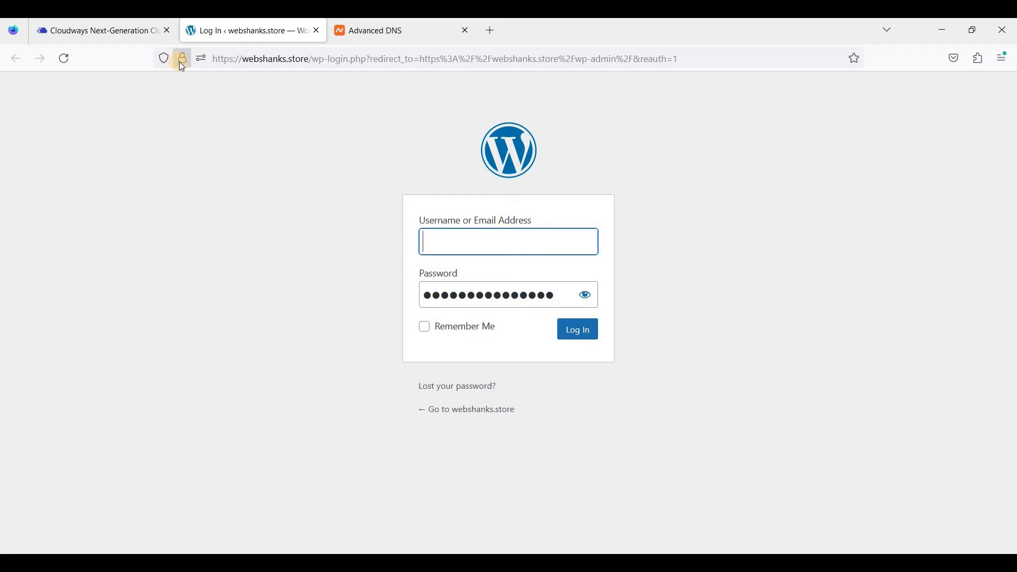
{"action": "left_click", "coordinate": [179, 61]}
{"action": "left_click", "coordinate": [272, 61]}
- Visit the webshanks.store home page, then go back to Cloudways
{"action": "left_click", "coordinate": [486, 296]}
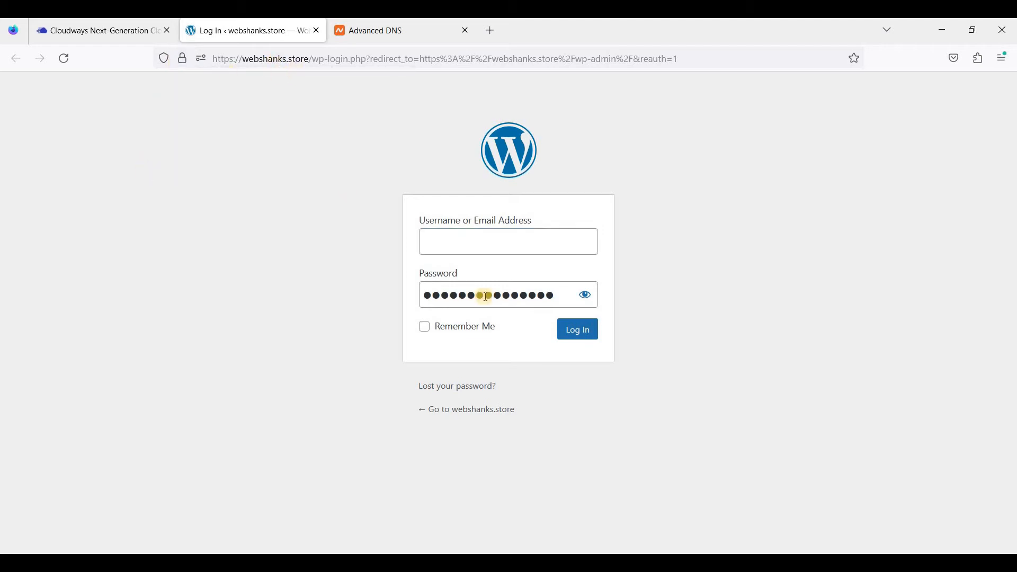
{"action": "left_click", "coordinate": [456, 411]}
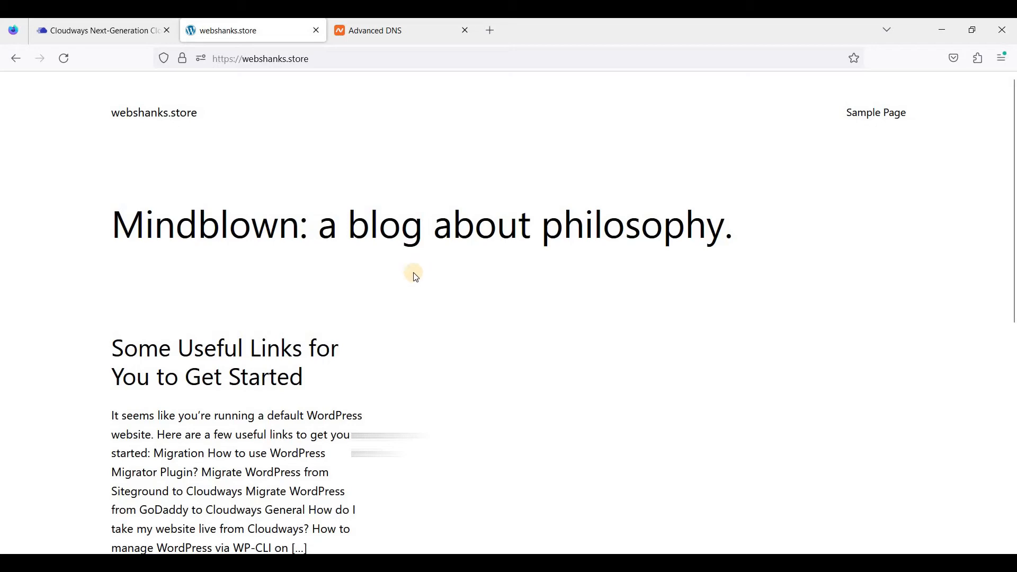
{"action": "scroll", "coordinate": [357, 216], "scroll_direction": "down", "scroll_amount": 3}
{"action": "scroll", "coordinate": [363, 227], "scroll_direction": "up", "scroll_amount": 3}
{"action": "left_click", "coordinate": [137, 32]}
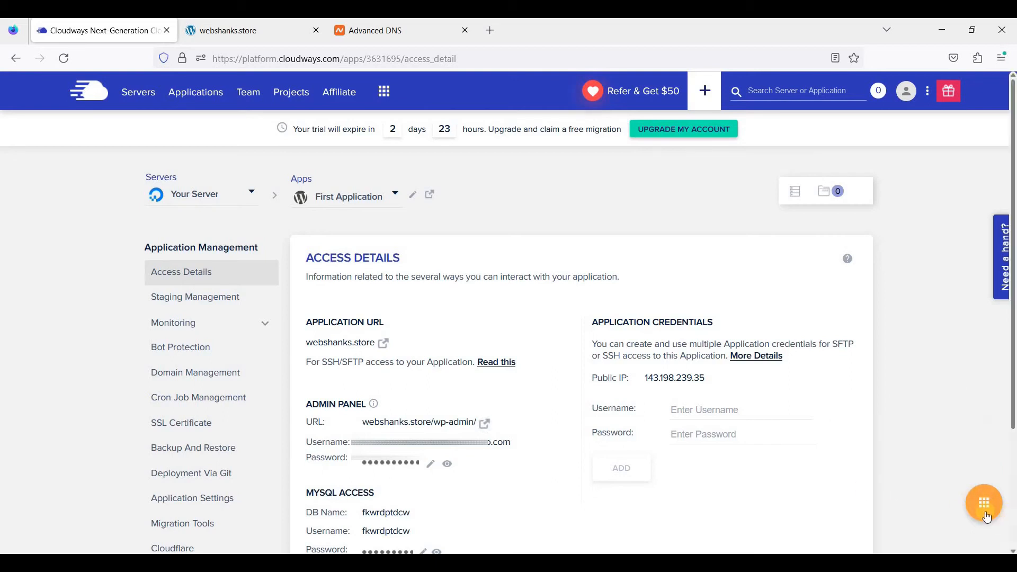
- Create WordPress 6.1.1 app 'Second WP Site in Cloudways' in project 'Second WP'
{"action": "mouse_move", "coordinate": [986, 515]}
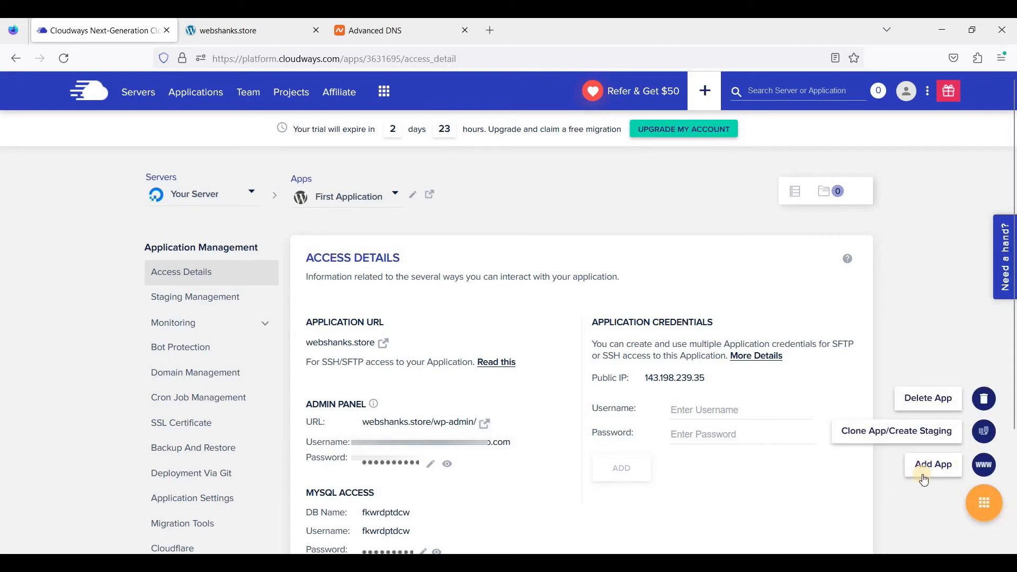
{"action": "left_click", "coordinate": [936, 472]}
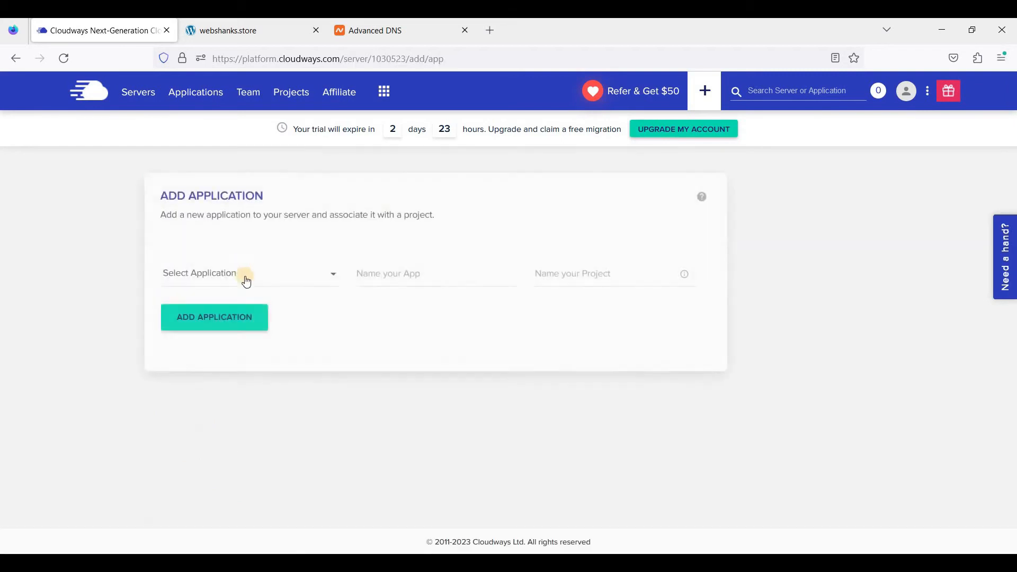
{"action": "left_click", "coordinate": [459, 333]}
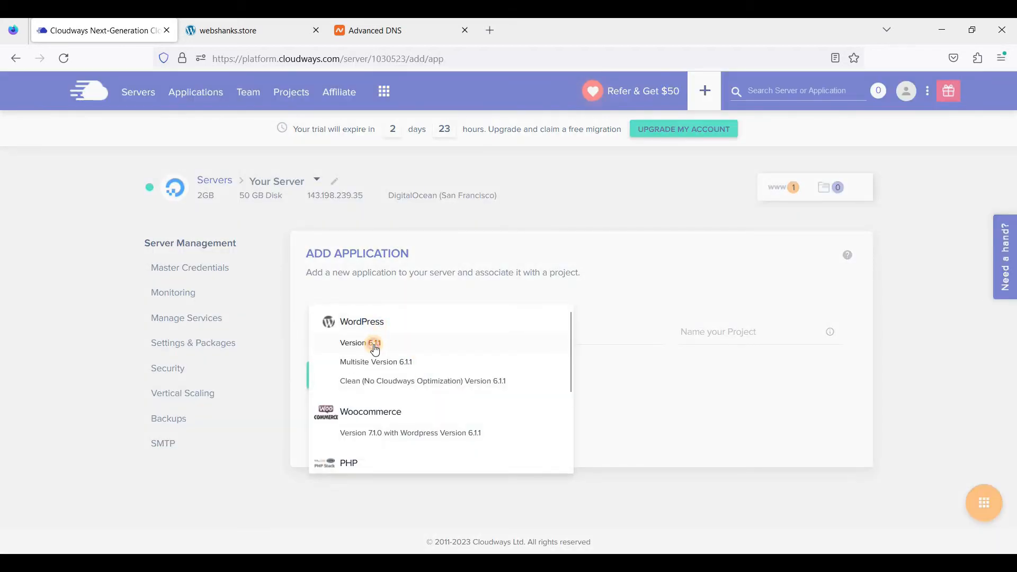
{"action": "left_click", "coordinate": [374, 344]}
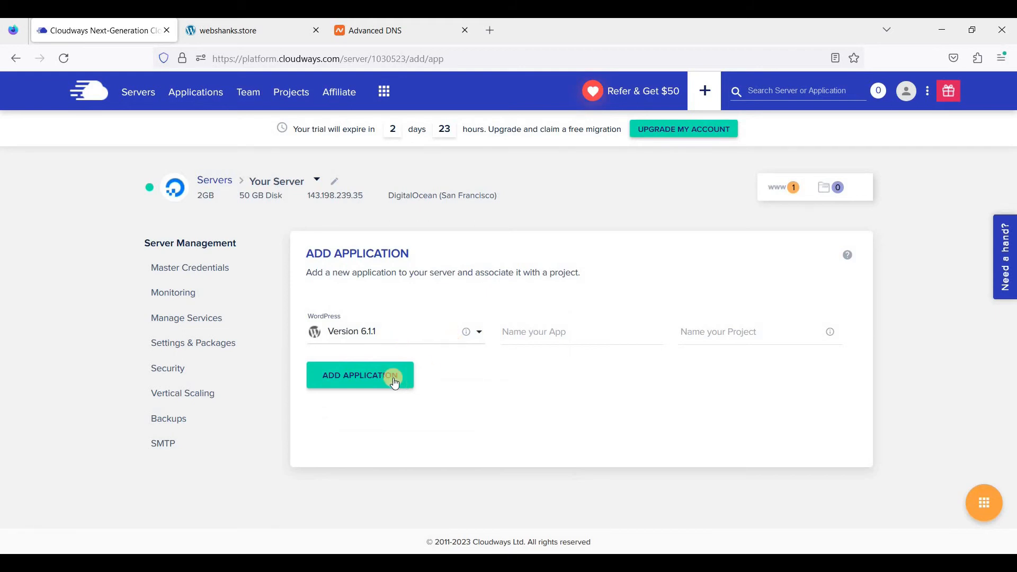
{"action": "left_click", "coordinate": [395, 382]}
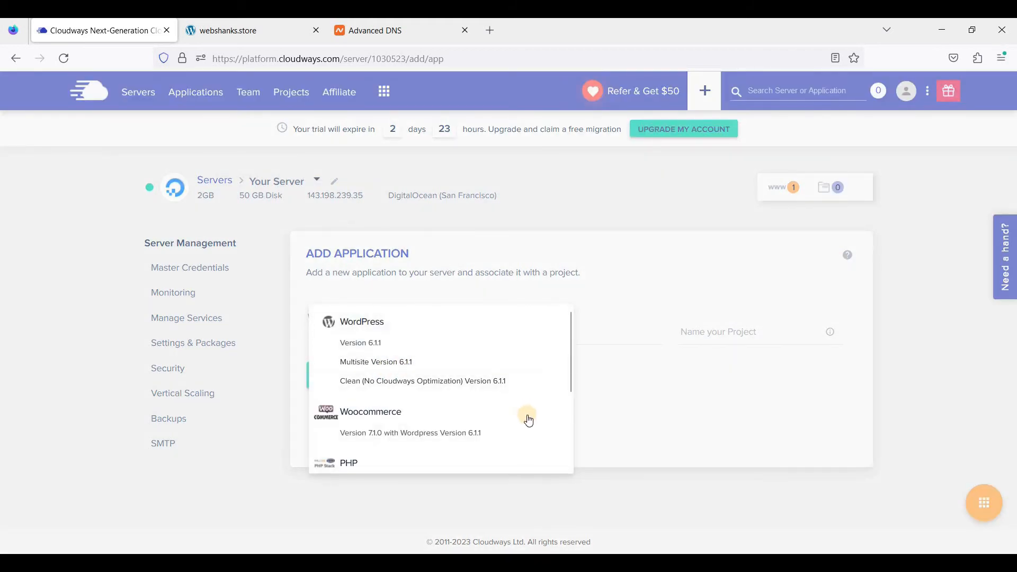
{"action": "left_click", "coordinate": [391, 332]}
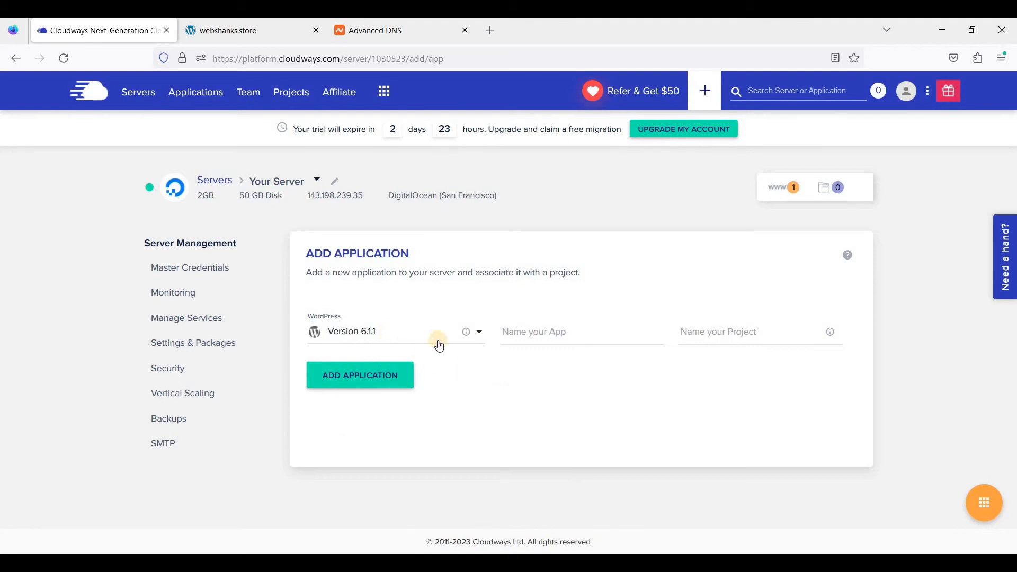
{"action": "left_click", "coordinate": [567, 343]}
{"action": "type", "text": "Second WP Site in Cloudways"}
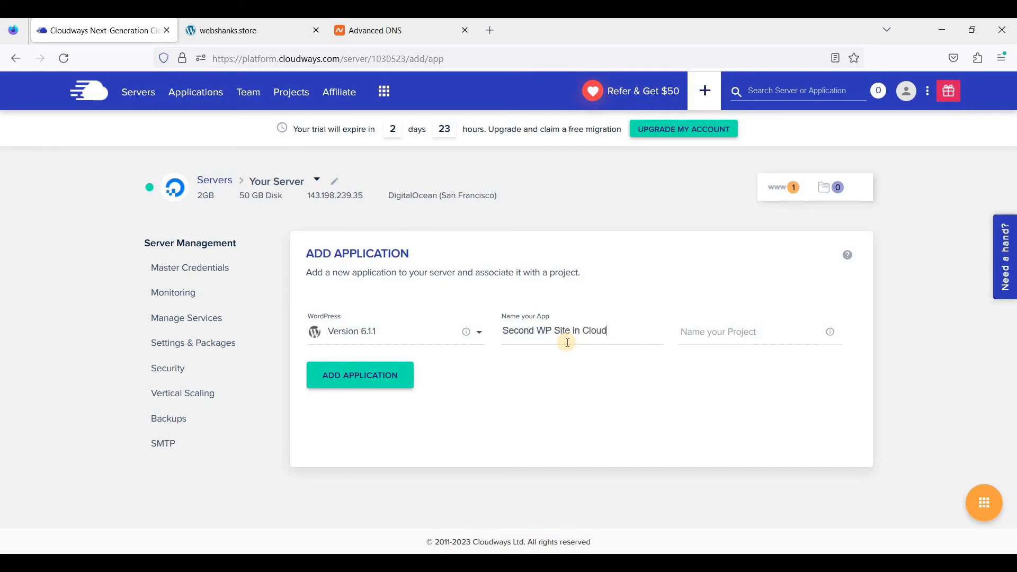
{"action": "left_click", "coordinate": [699, 336]}
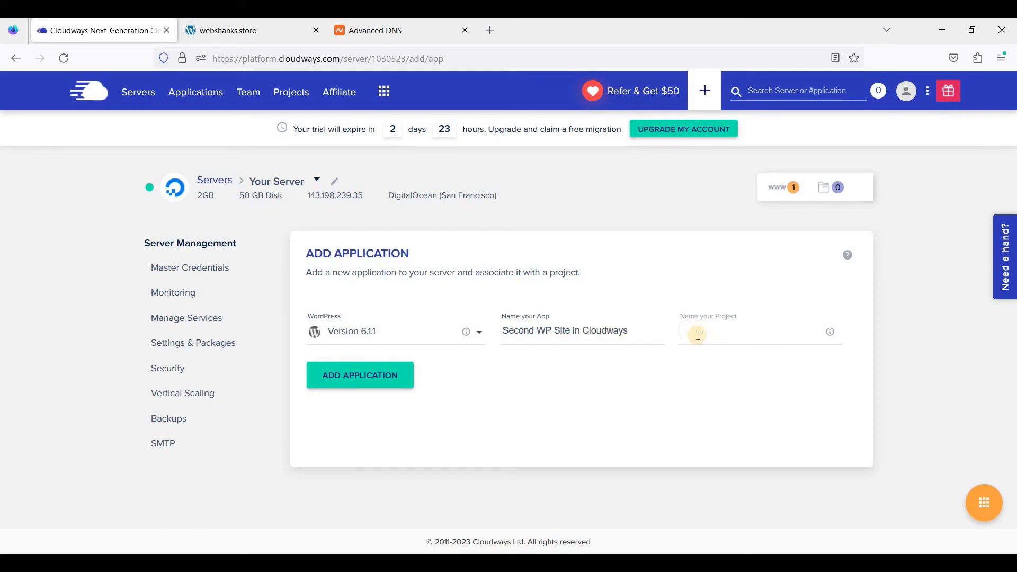
{"action": "type", "text": "Second WP"}
{"action": "left_click", "coordinate": [367, 383]}
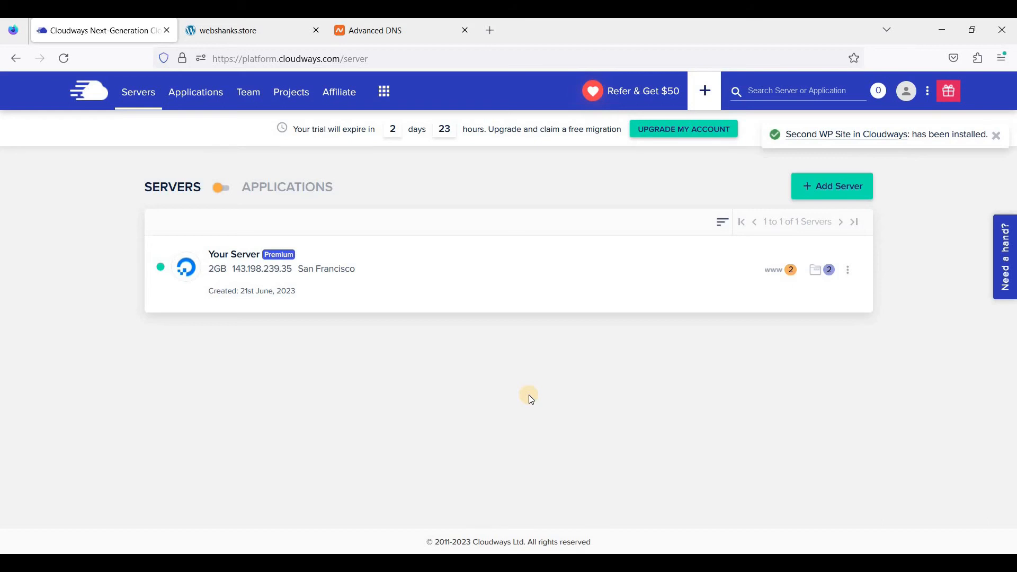
- Open Second WP Site in Cloudways and add the domain nexwptest.cyou
{"action": "left_click", "coordinate": [771, 273]}
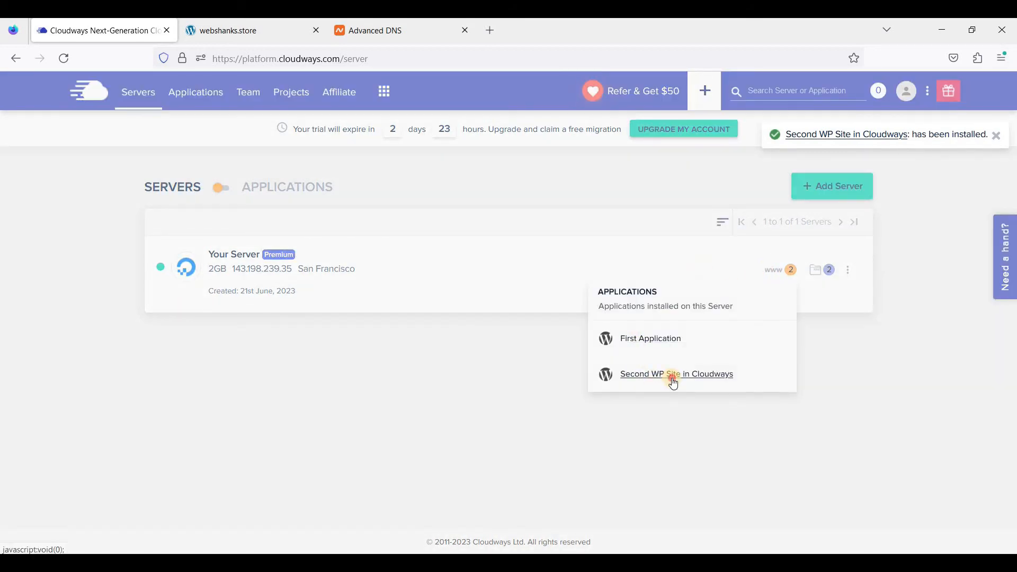
{"action": "left_click", "coordinate": [673, 379]}
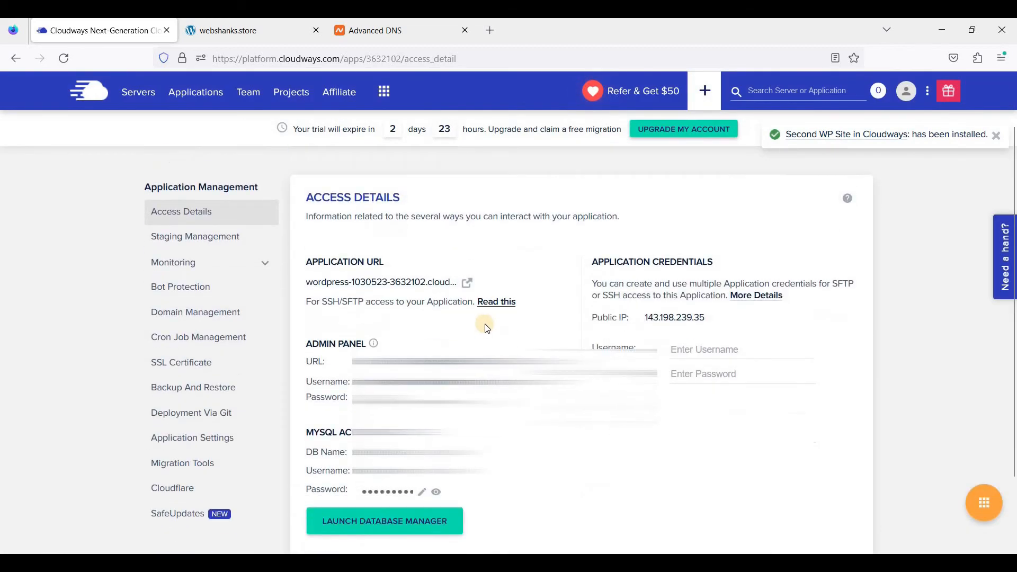
{"action": "scroll", "coordinate": [487, 328], "scroll_direction": "down", "scroll_amount": 1}
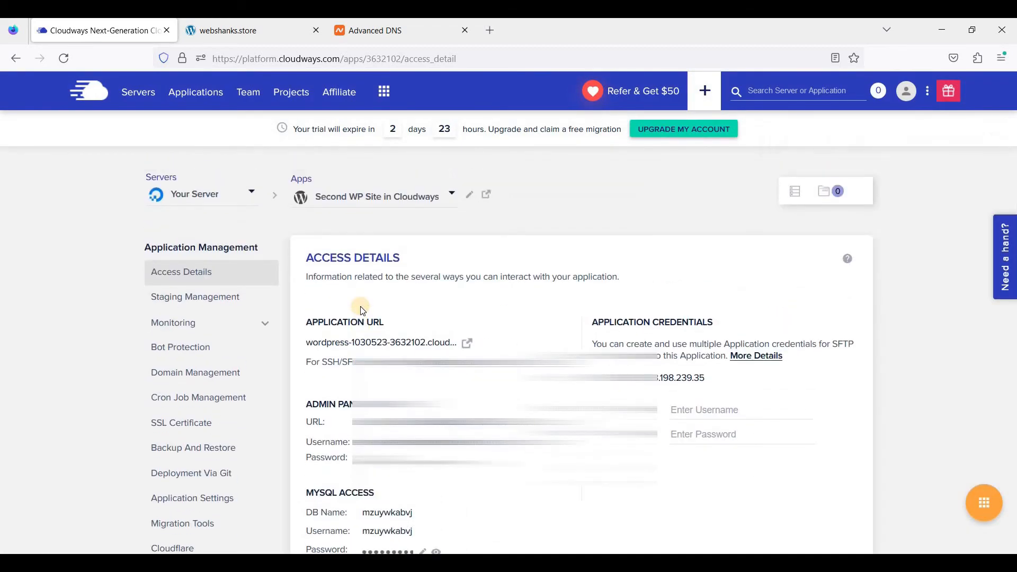
{"action": "scroll", "coordinate": [361, 310], "scroll_direction": "down", "scroll_amount": 2}
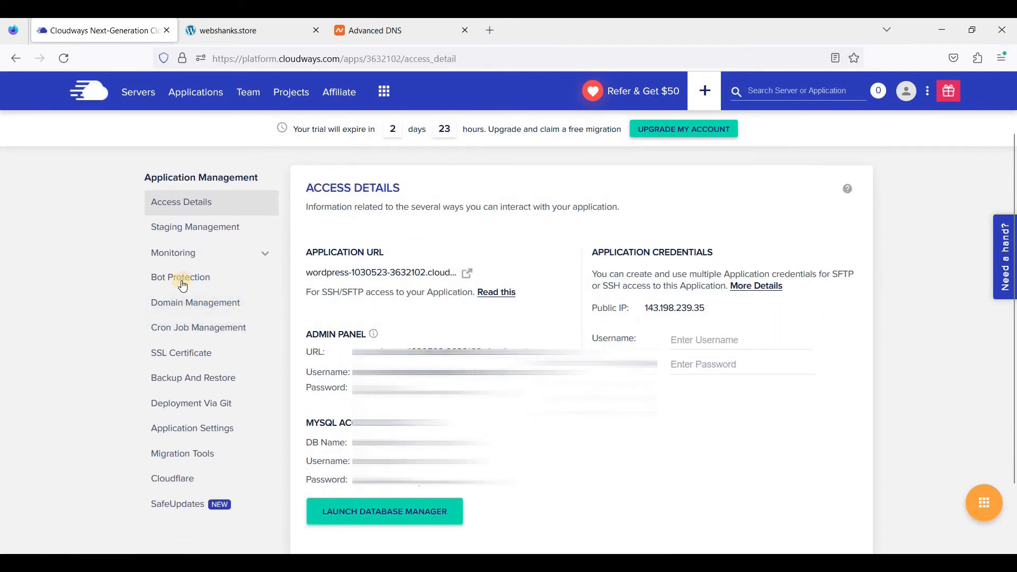
{"action": "left_click", "coordinate": [195, 303]}
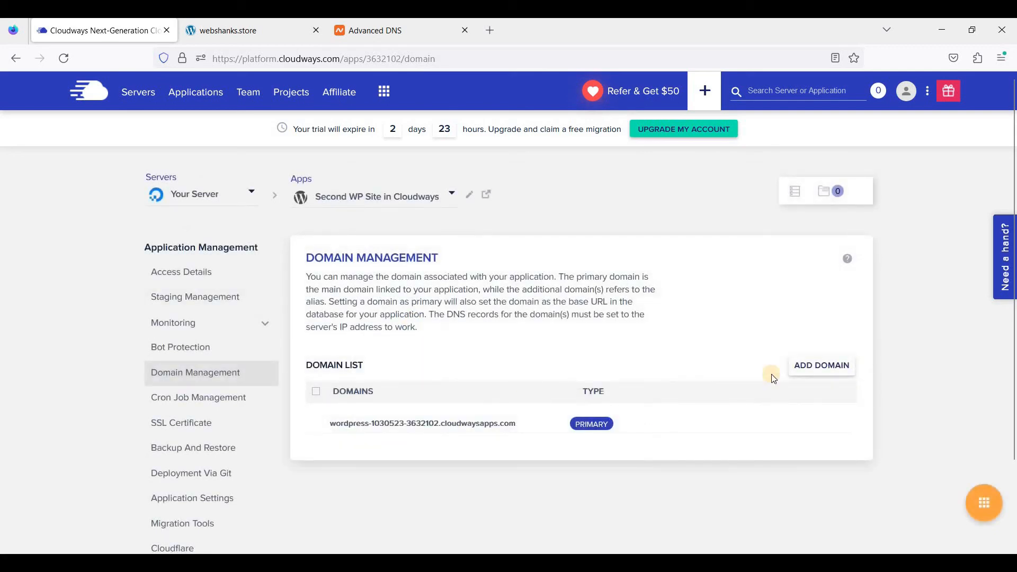
{"action": "left_click", "coordinate": [805, 366]}
{"action": "left_click", "coordinate": [450, 341]}
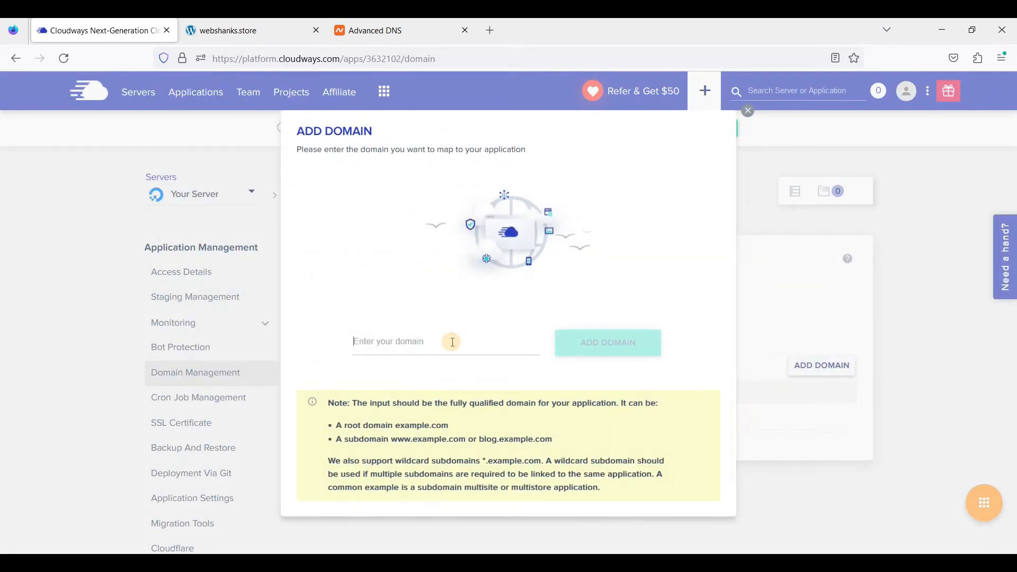
{"action": "type", "text": "nex"}
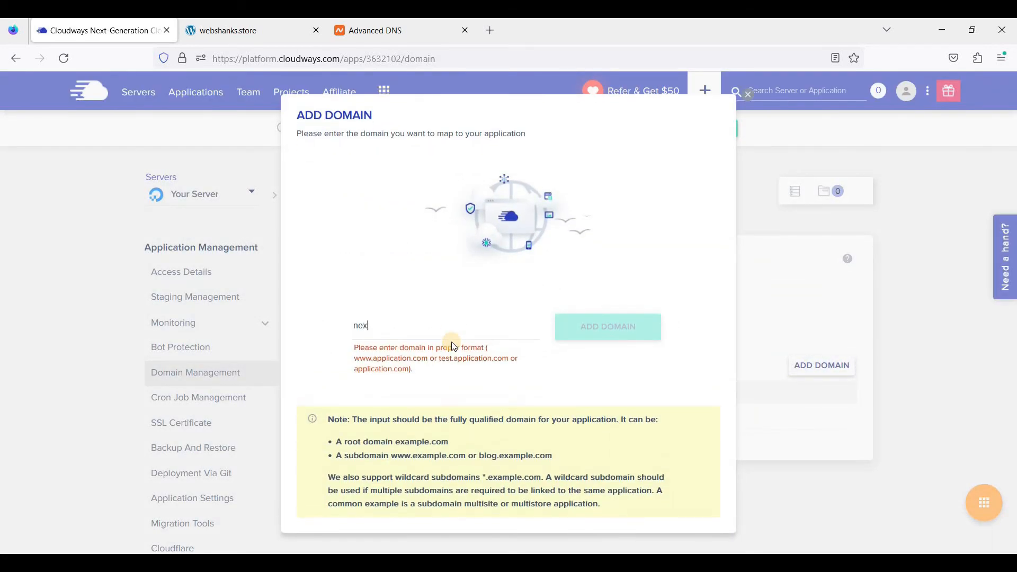
{"action": "type", "text": "wptest.cyou"}
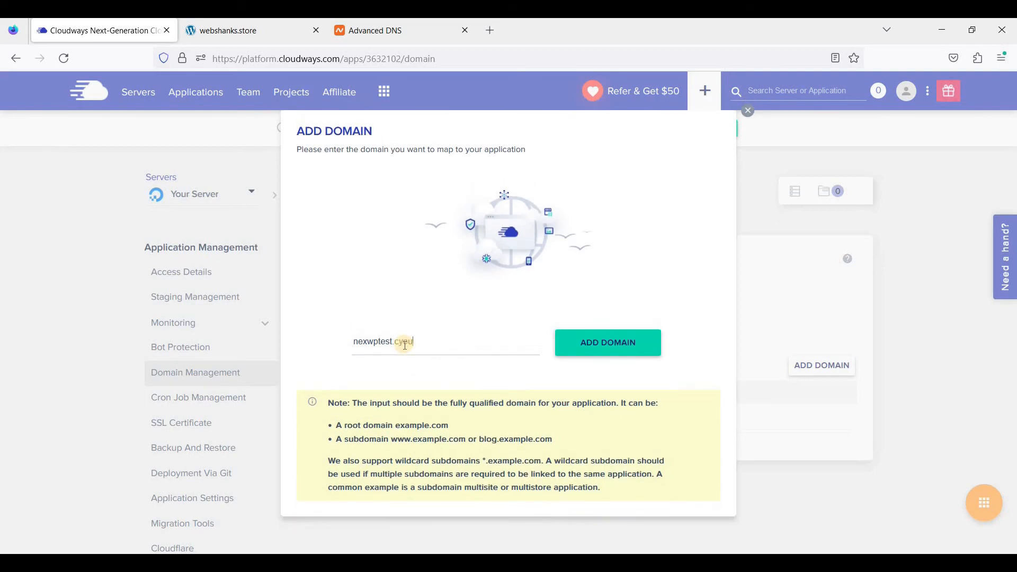
{"action": "left_click", "coordinate": [602, 345]}
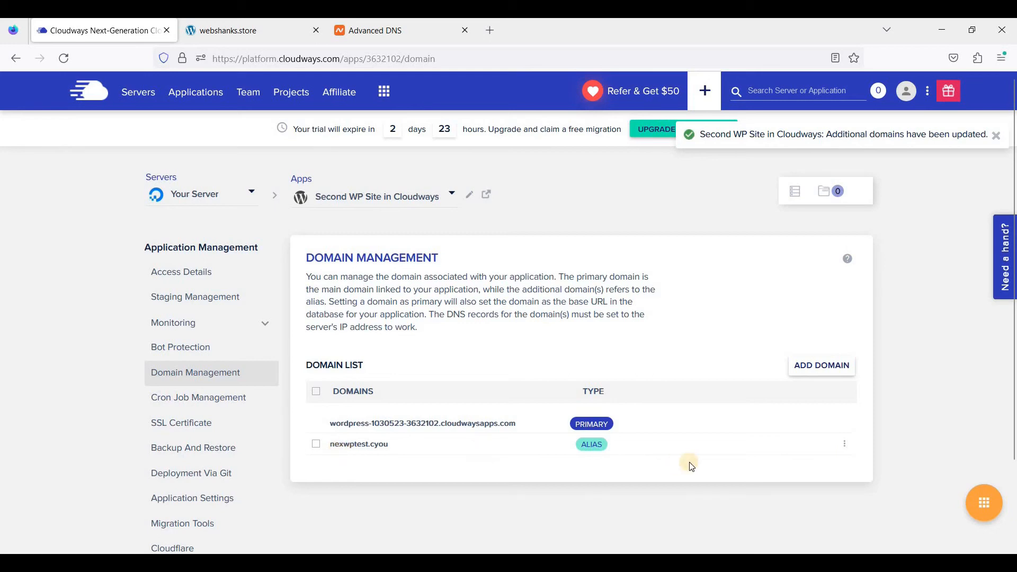
- Set nexwptest.cyou as the primary domain
{"action": "left_click", "coordinate": [844, 444]}
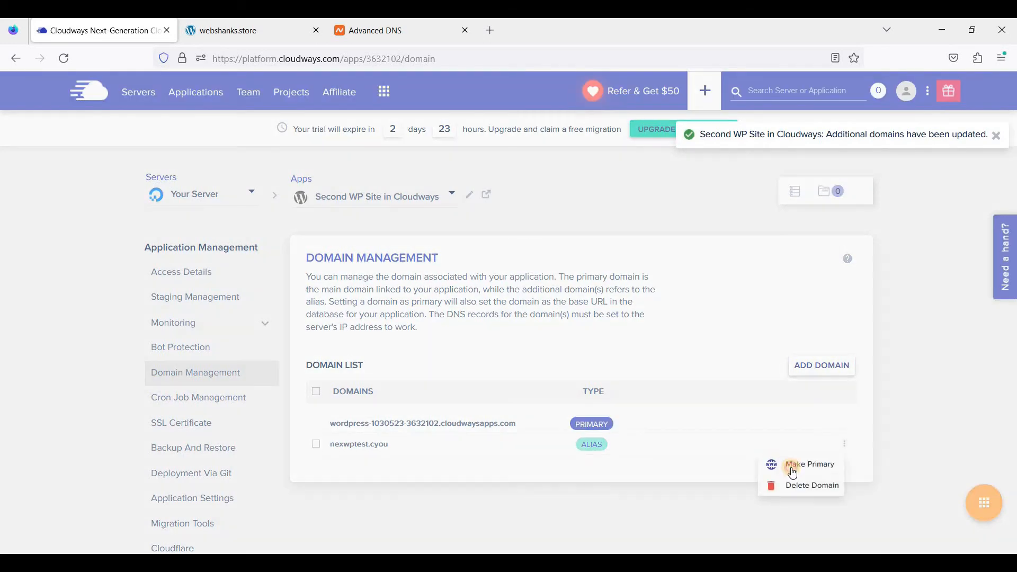
{"action": "left_click", "coordinate": [792, 469]}
{"action": "left_click", "coordinate": [378, 352]}
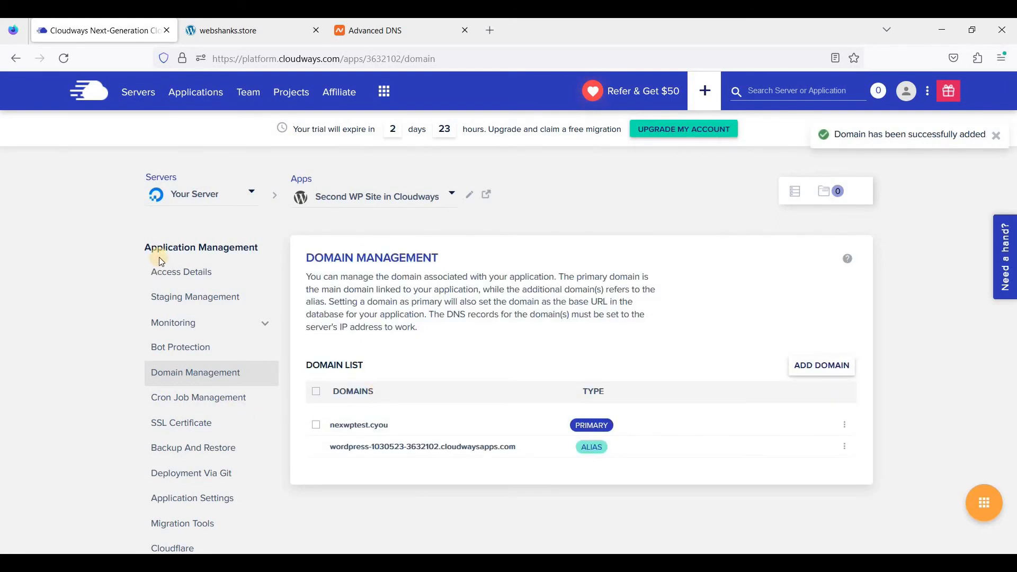
- Copy the server's public IP and open the SSL Certificate page before switching to Namecheap
{"action": "left_click", "coordinate": [170, 272]}
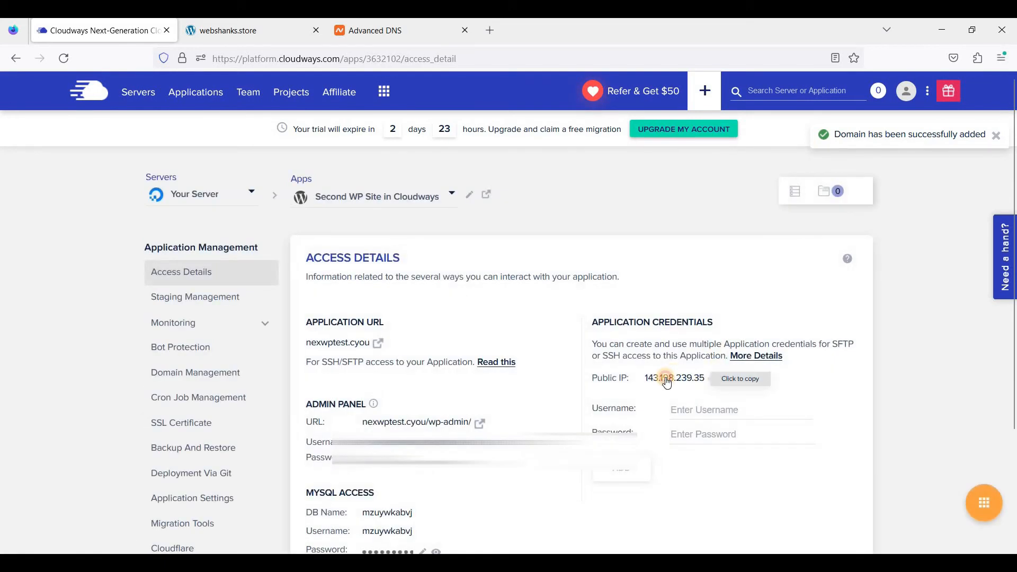
{"action": "left_click", "coordinate": [659, 377]}
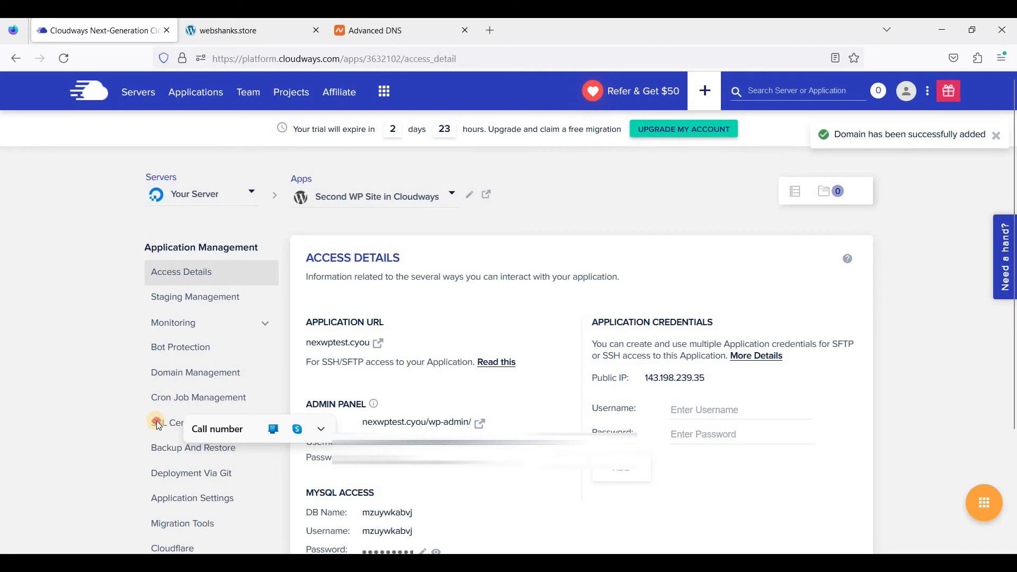
{"action": "left_click", "coordinate": [197, 423]}
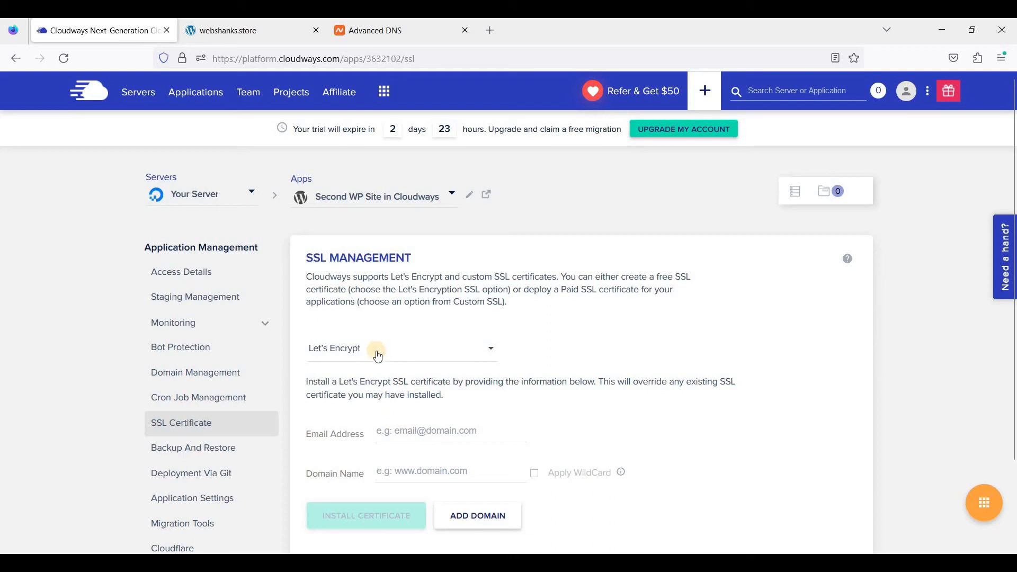
{"action": "left_click", "coordinate": [413, 41]}
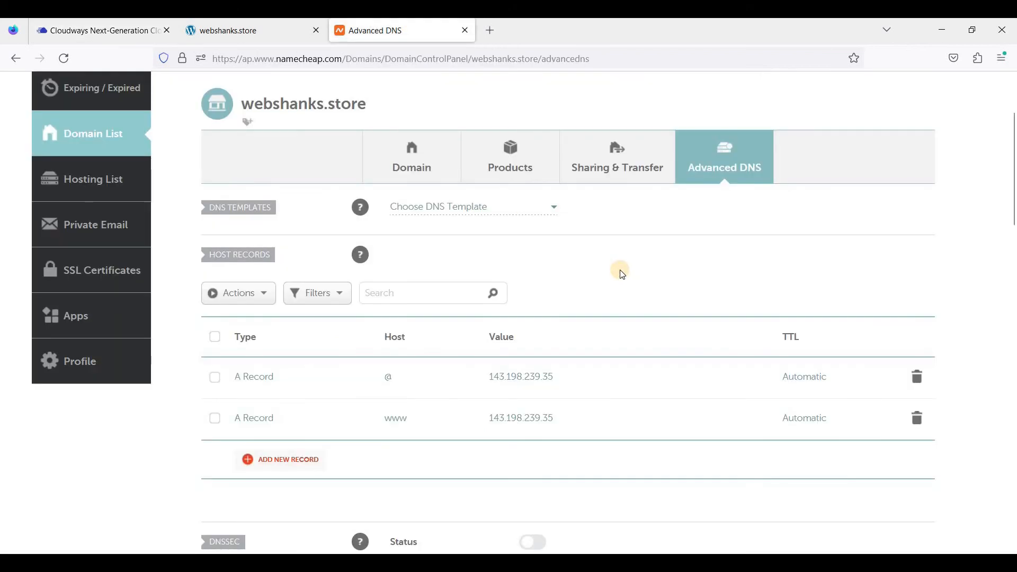
- Open the Advanced DNS settings for nexwptest.cyou in Namecheap
{"action": "scroll", "coordinate": [307, 266], "scroll_direction": "up", "scroll_amount": 1}
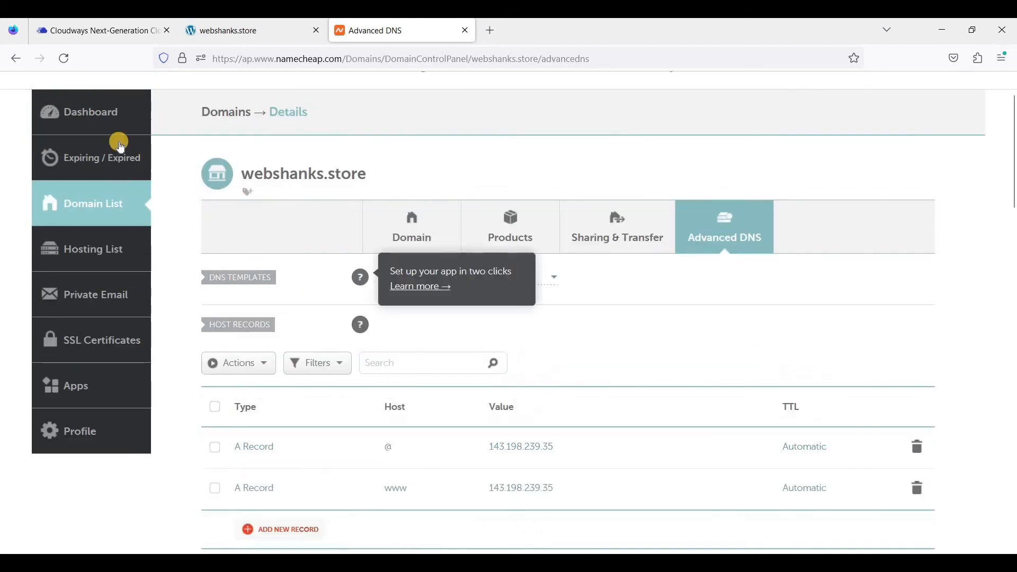
{"action": "left_click", "coordinate": [64, 58]}
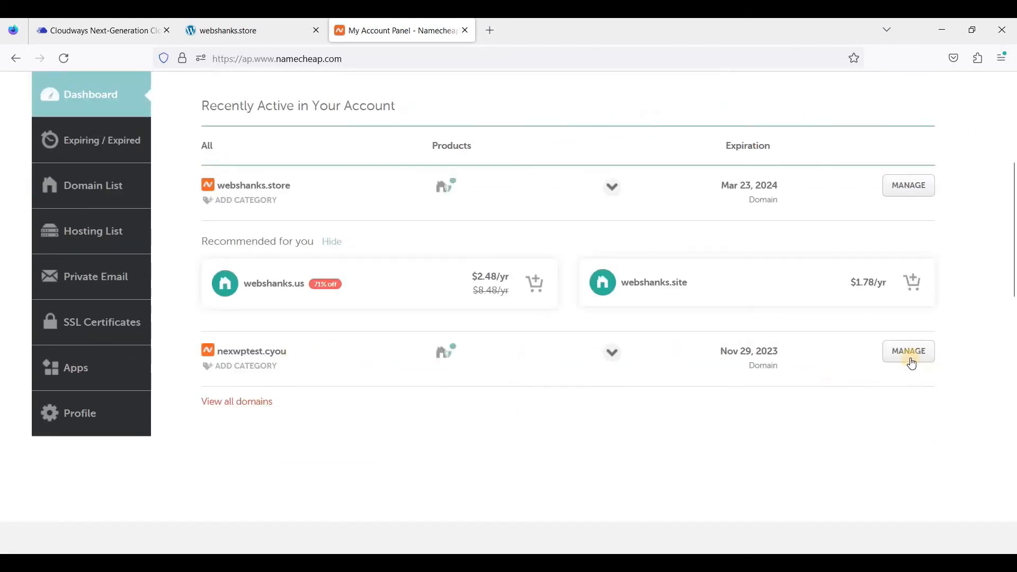
{"action": "left_click", "coordinate": [908, 364]}
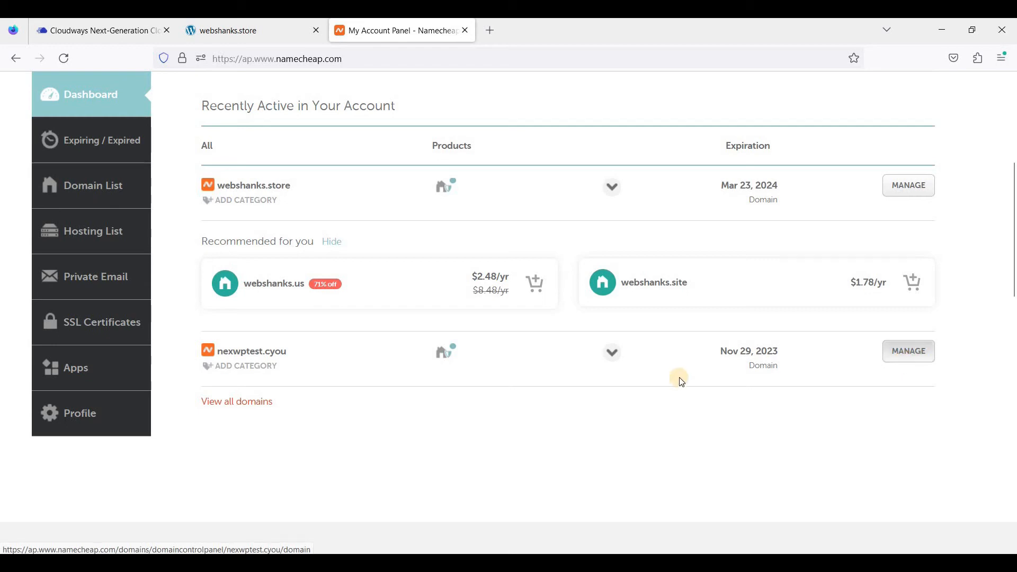
{"action": "left_click", "coordinate": [721, 304]}
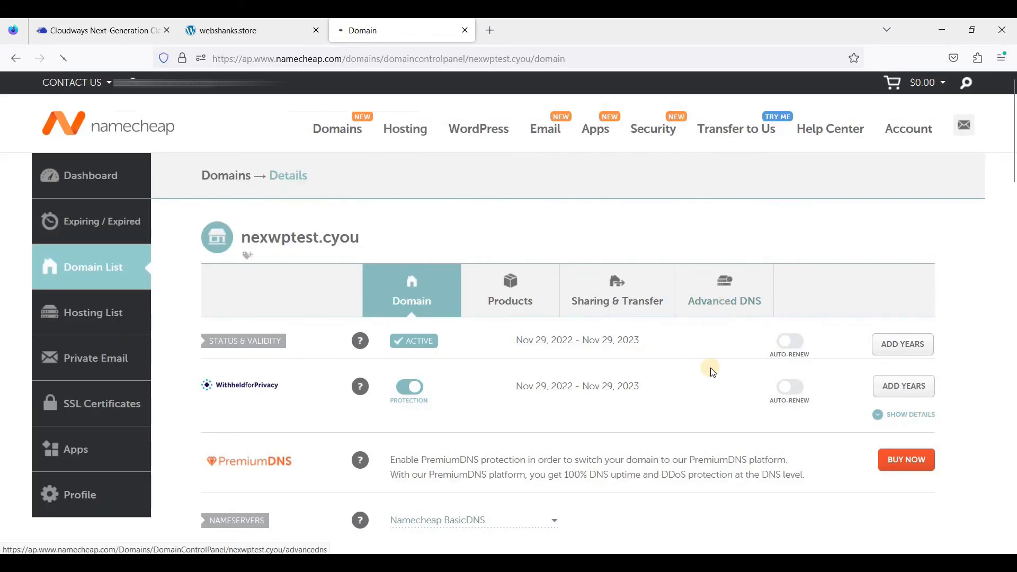
{"action": "scroll", "coordinate": [710, 371], "scroll_direction": "down", "scroll_amount": 3}
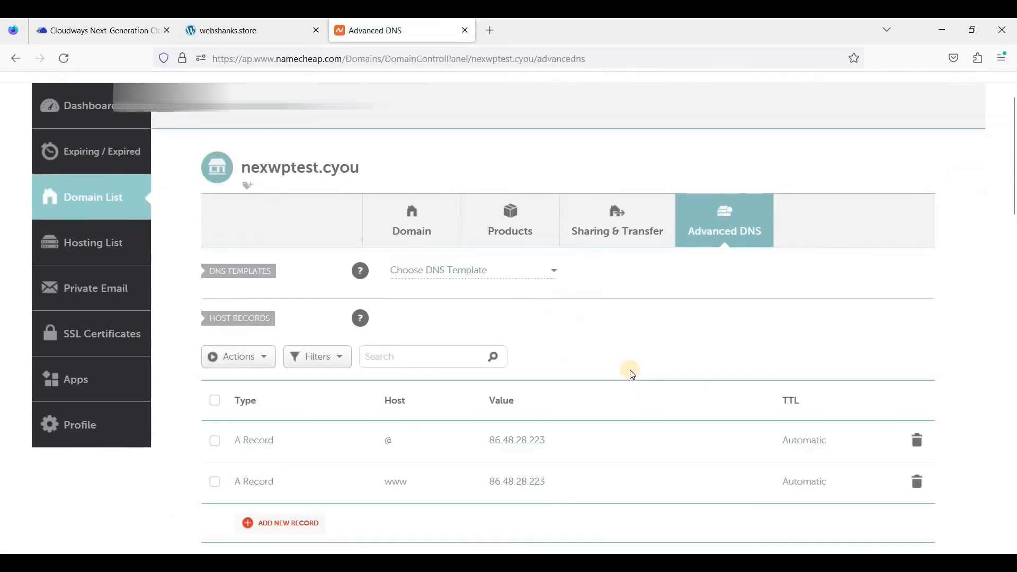
{"action": "scroll", "coordinate": [617, 370], "scroll_direction": "down", "scroll_amount": 3}
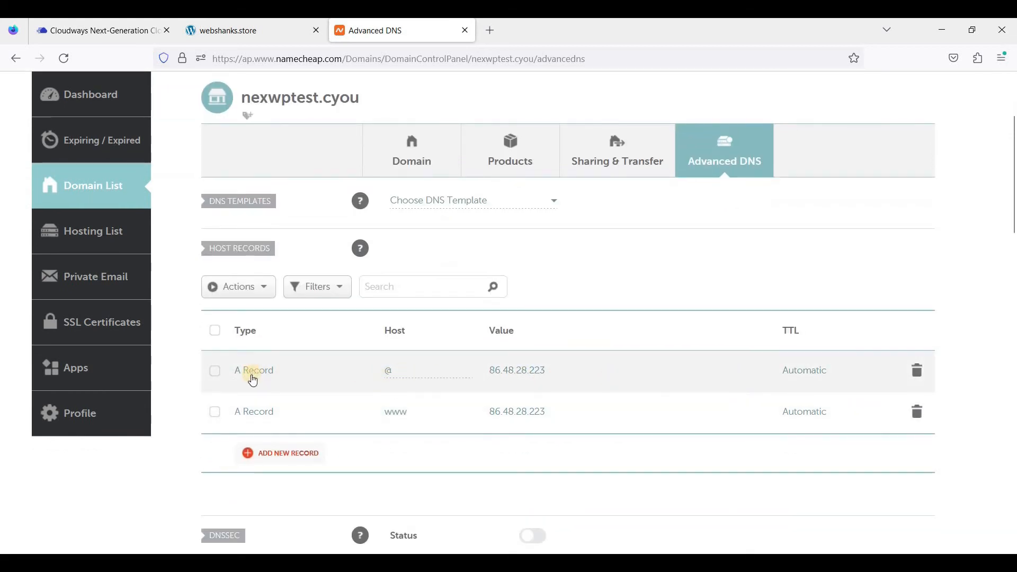
- Point both the @ and www A records to 143.198.239.35, then return to Cloudways
{"action": "left_click", "coordinate": [571, 373]}
{"action": "key", "text": "ctrl+a"}
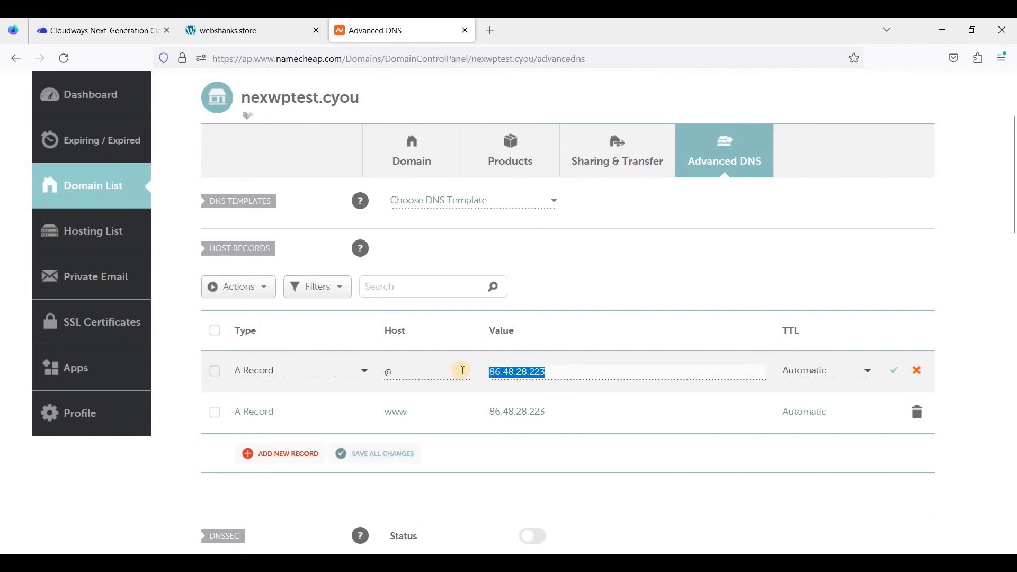
{"action": "type", "text": "143.198.239.35"}
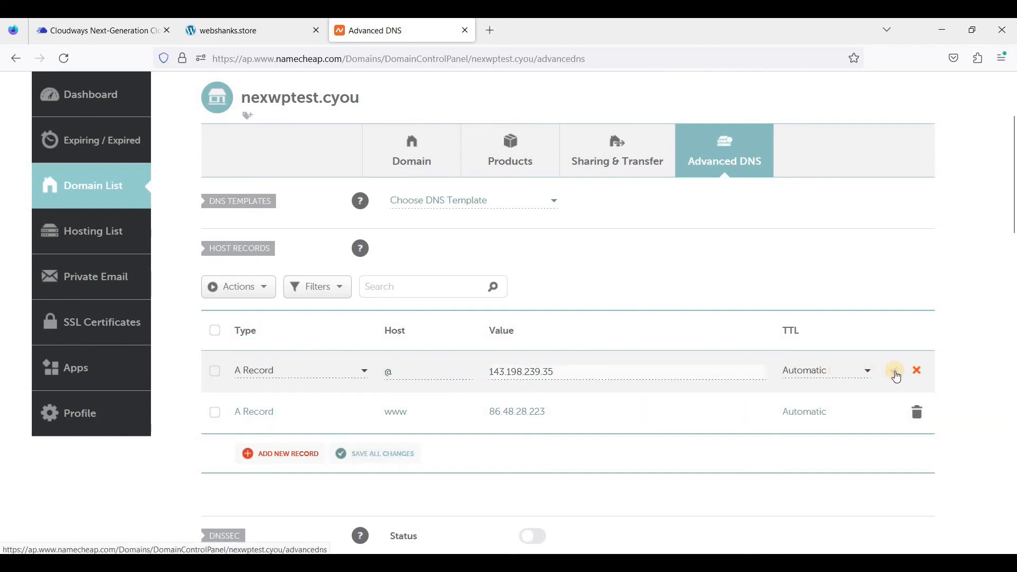
{"action": "left_click", "coordinate": [896, 373]}
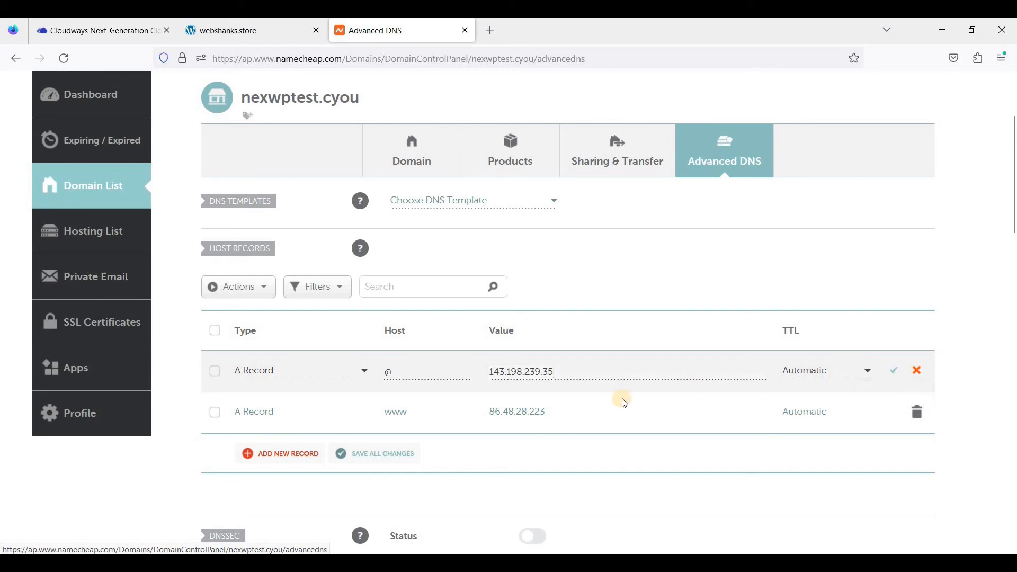
{"action": "left_click", "coordinate": [548, 413]}
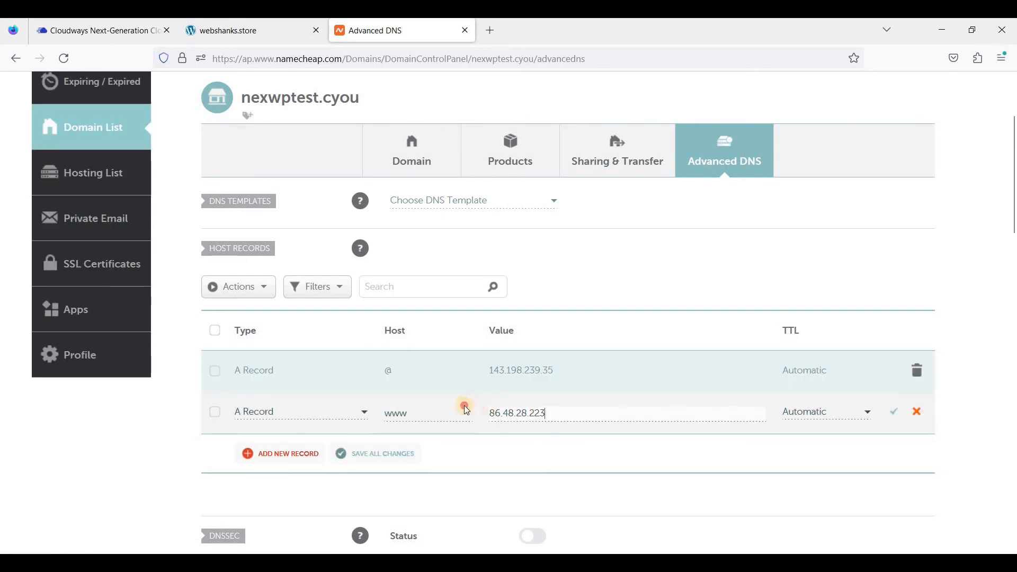
{"action": "key", "text": "ctrl+a"}
{"action": "type", "text": "143.198.239.35"}
{"action": "left_click", "coordinate": [889, 413]}
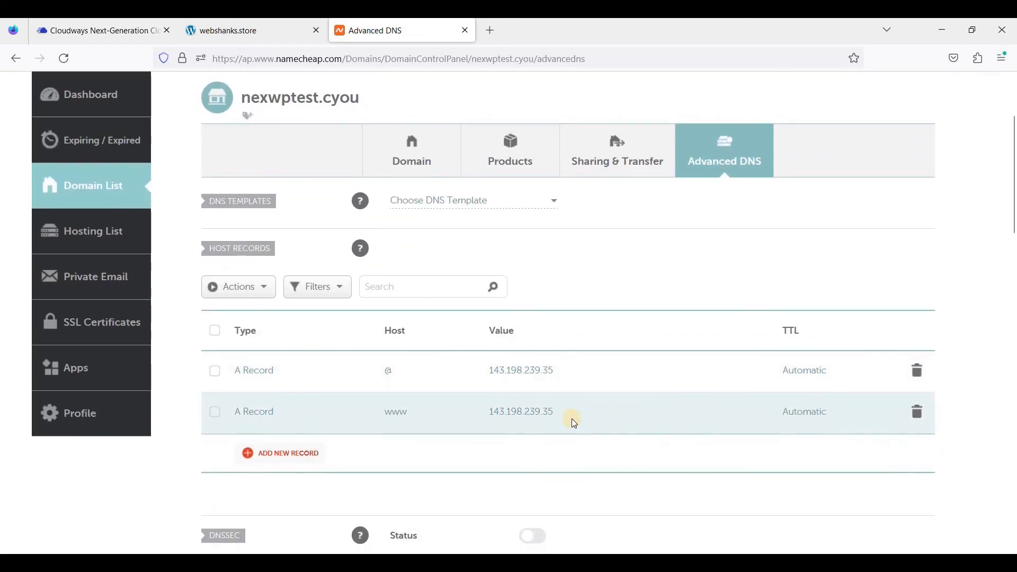
{"action": "scroll", "coordinate": [574, 422], "scroll_direction": "up", "scroll_amount": 2}
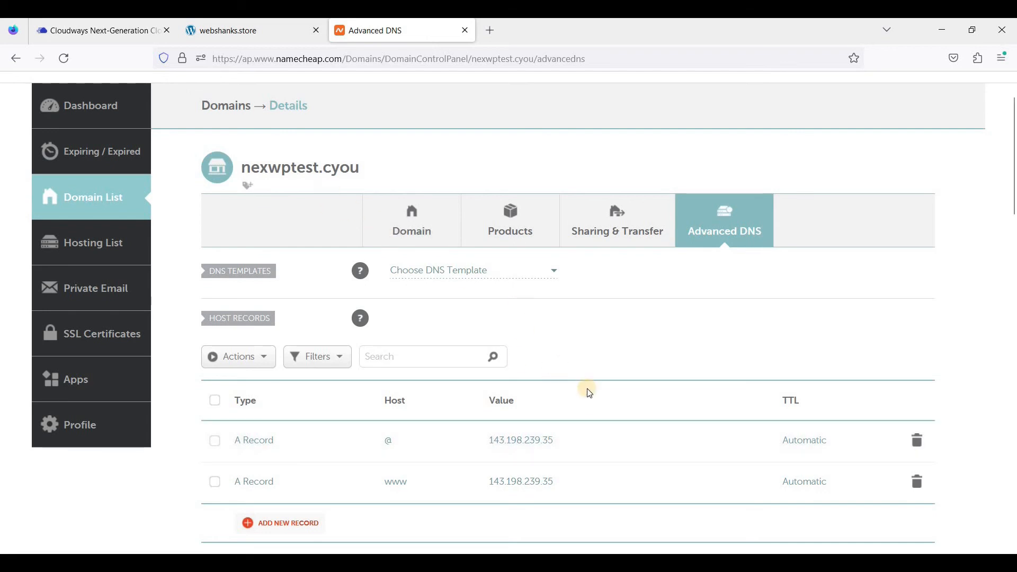
{"action": "left_click", "coordinate": [118, 37]}
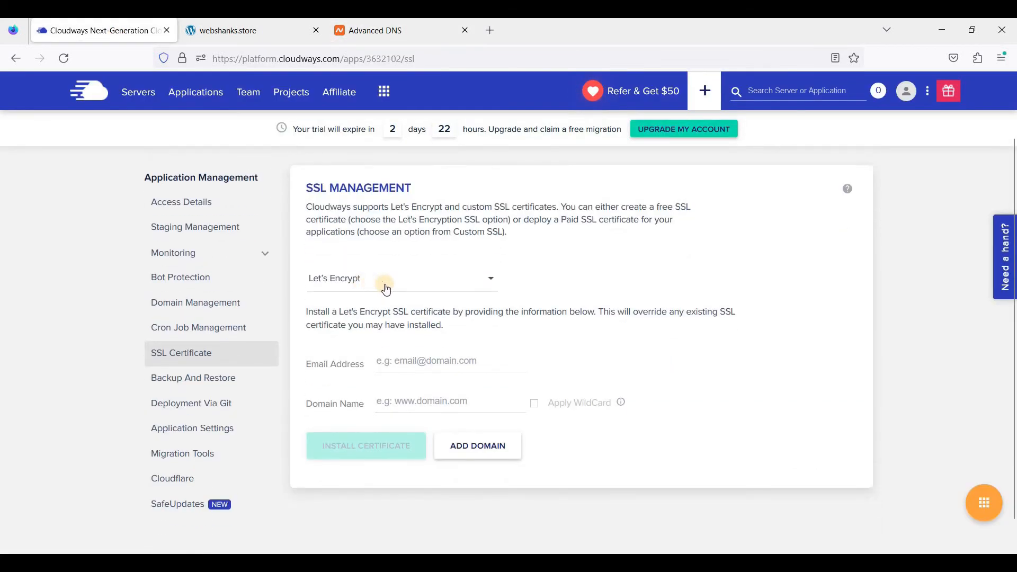
- Install a Let's Encrypt certificate for nexwptest.cyou with the pasted e-mail, then open Access Details
{"action": "right_click", "coordinate": [426, 362]}
{"action": "left_click", "coordinate": [449, 222]}
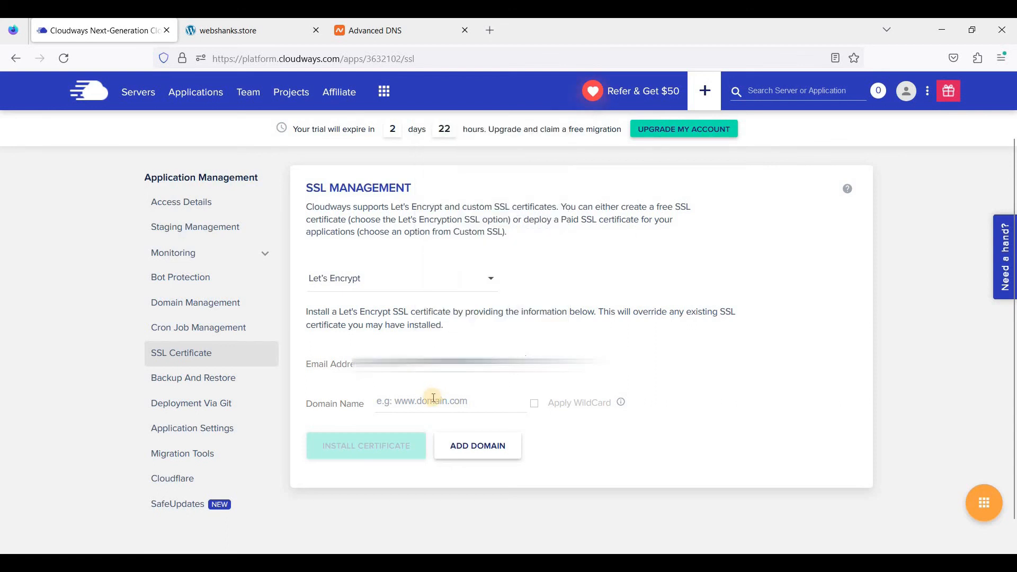
{"action": "left_click", "coordinate": [433, 397]}
{"action": "type", "text": "nexw"}
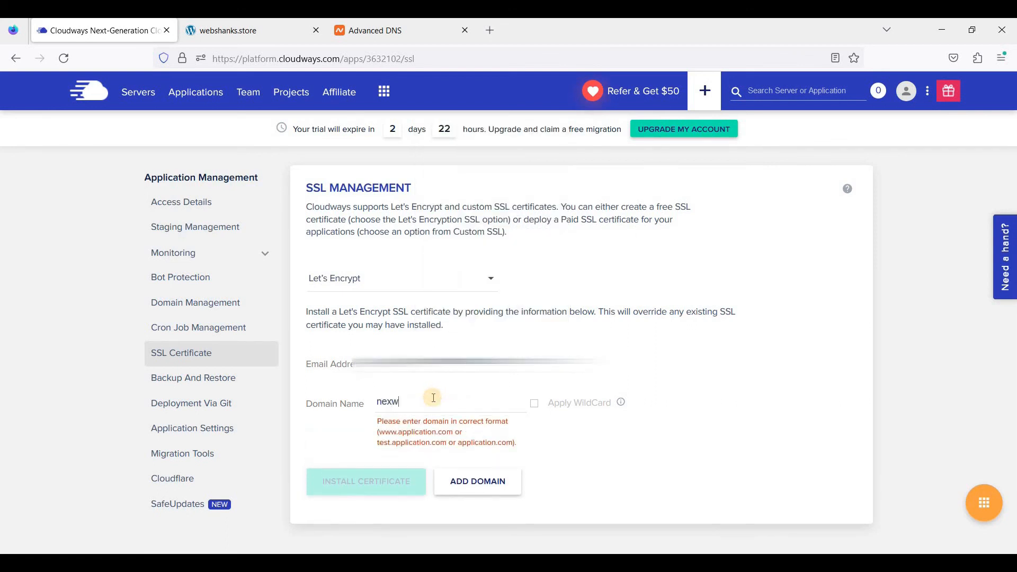
{"action": "type", "text": "ptest.cyou"}
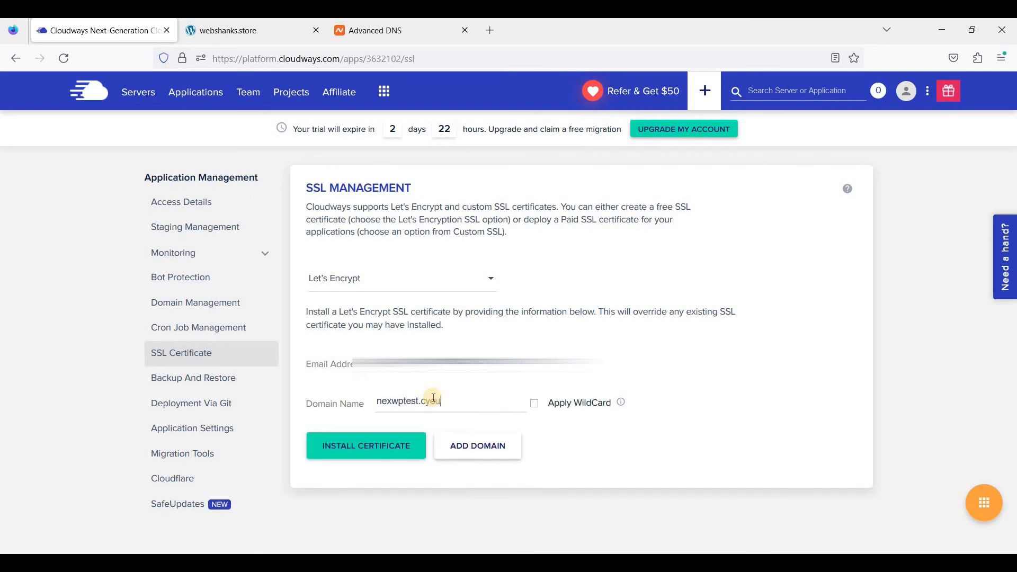
{"action": "left_click", "coordinate": [381, 449]}
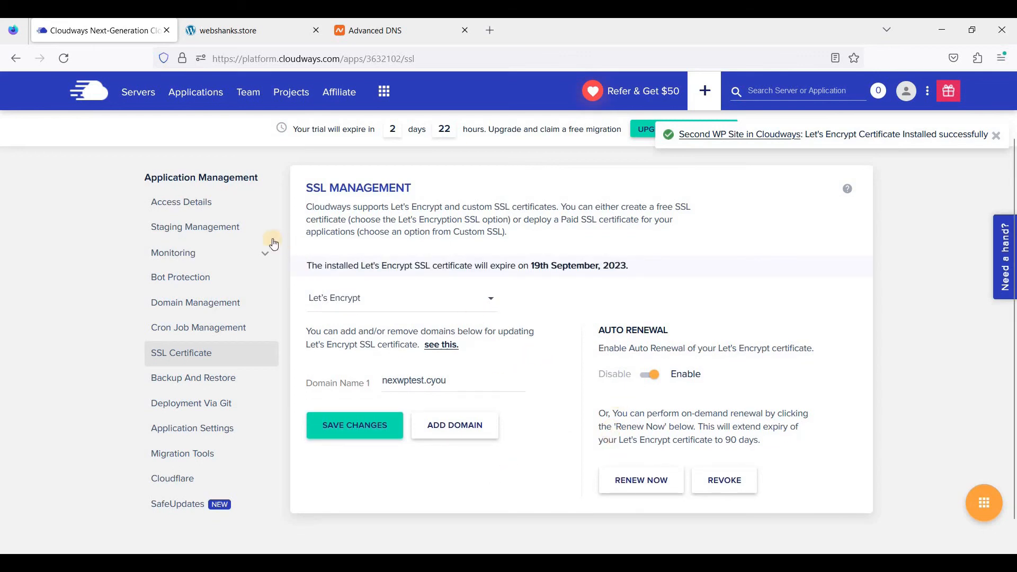
{"action": "left_click", "coordinate": [200, 203]}
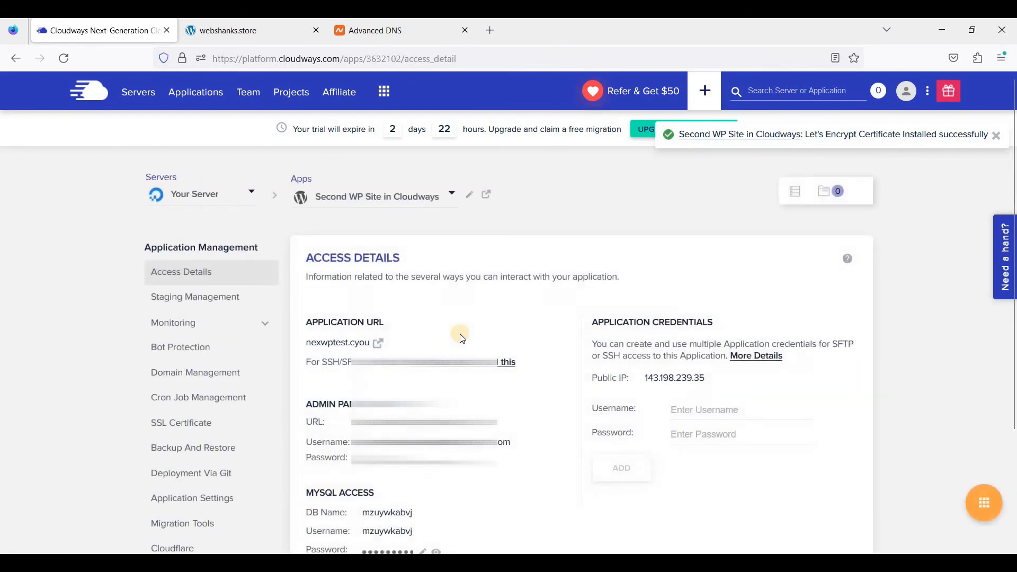
- Open the nexwptest.cyou WordPress login page and go on to its homepage, now served over HTTPS
{"action": "left_click", "coordinate": [480, 352]}
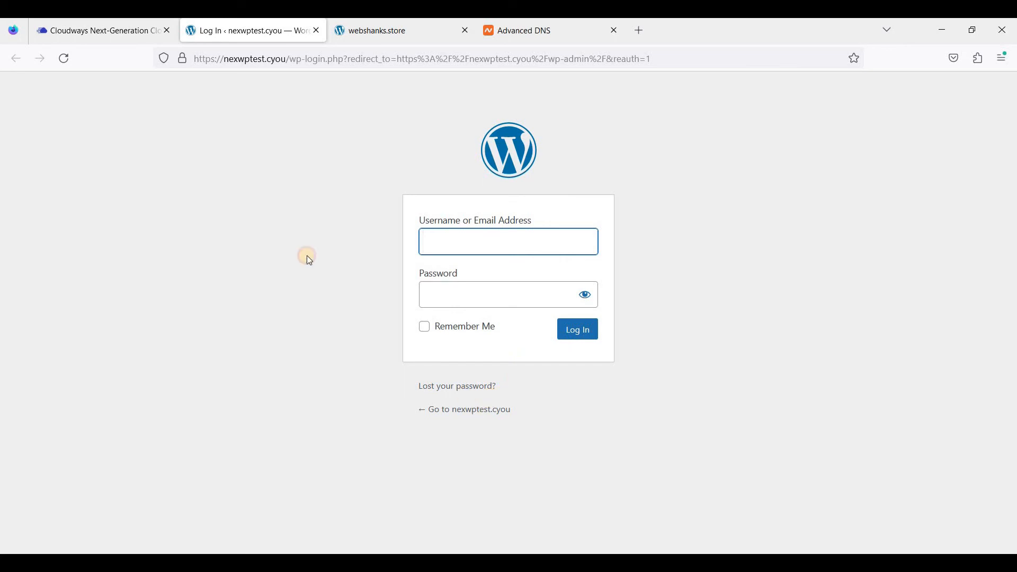
{"action": "key", "text": "Tab"}
{"action": "key", "text": "Tab"}
{"action": "key", "text": "Tab"}
{"action": "key", "text": "Tab"}
{"action": "key", "text": "Tab"}
{"action": "key", "text": "Tab"}
{"action": "key", "text": "Return"}
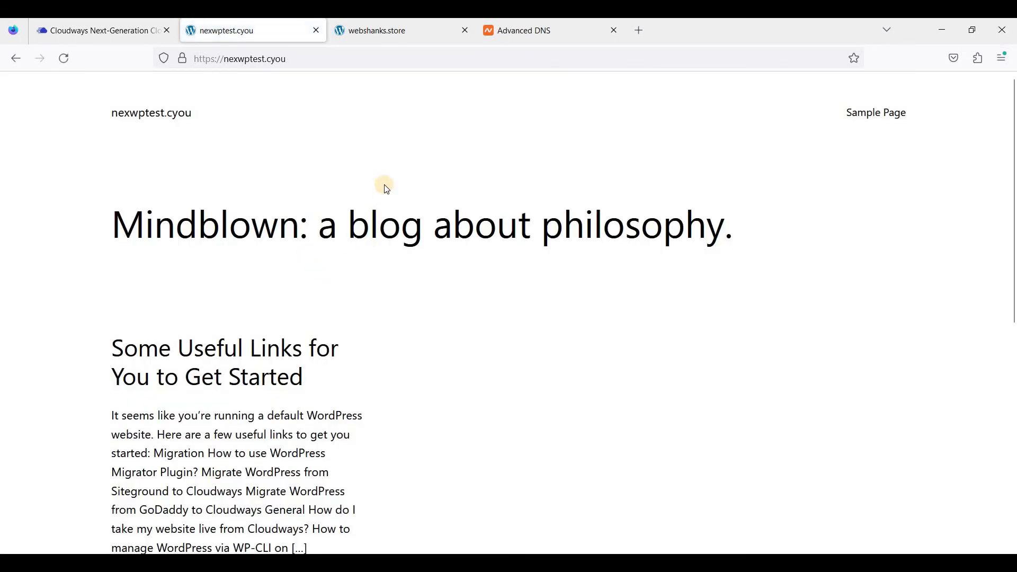
- Compare the Cloudways access details with the live nexwptest.cyou homepage, then go to the Servers list
{"action": "left_click", "coordinate": [114, 37]}
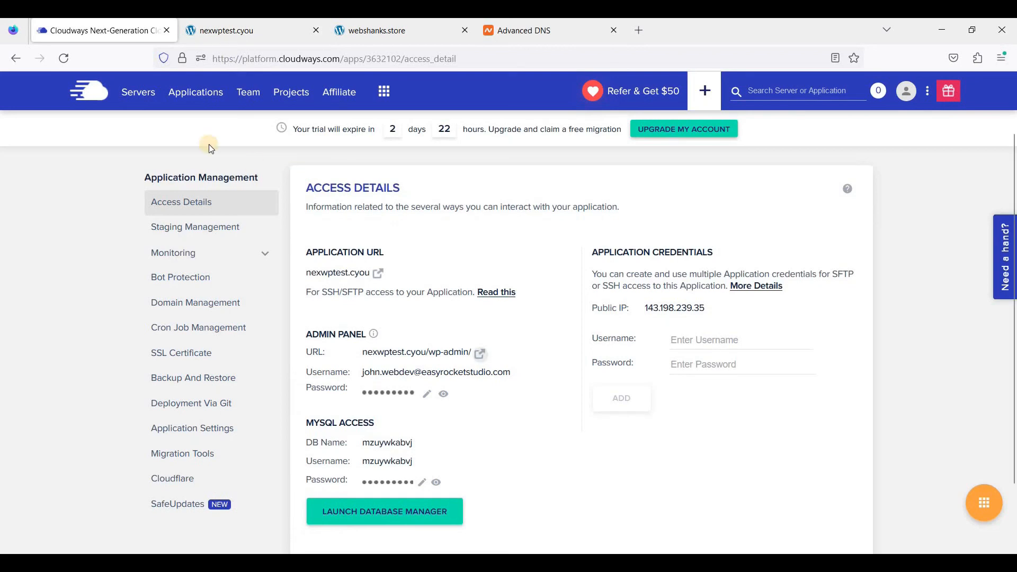
{"action": "left_click", "coordinate": [253, 36]}
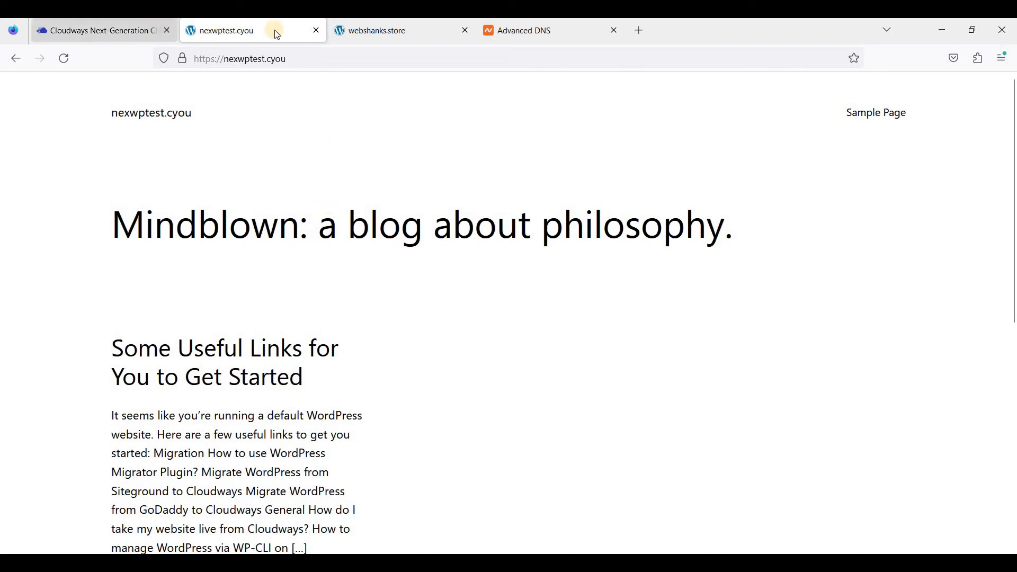
{"action": "left_click", "coordinate": [108, 36]}
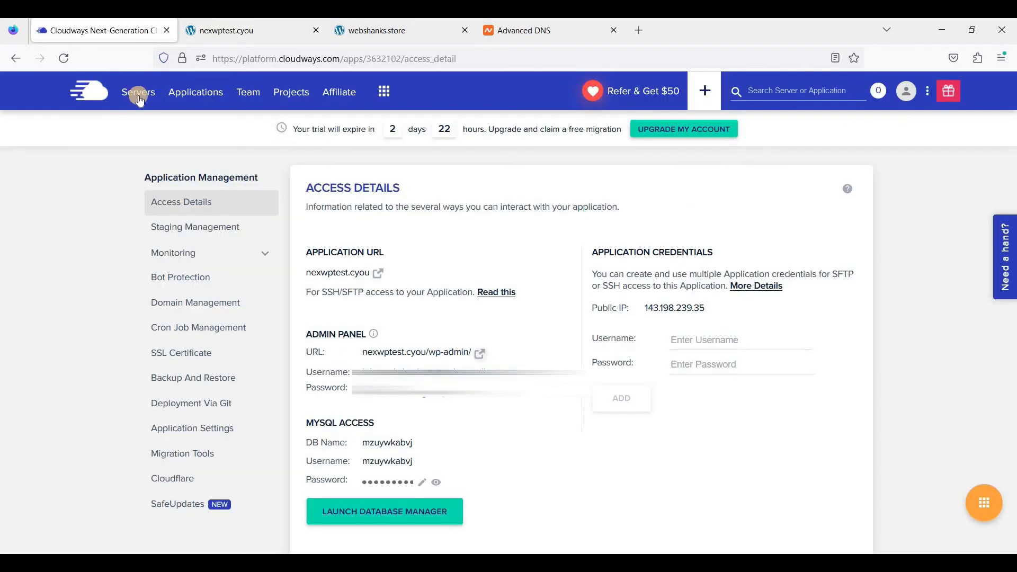
{"action": "left_click", "coordinate": [136, 97]}
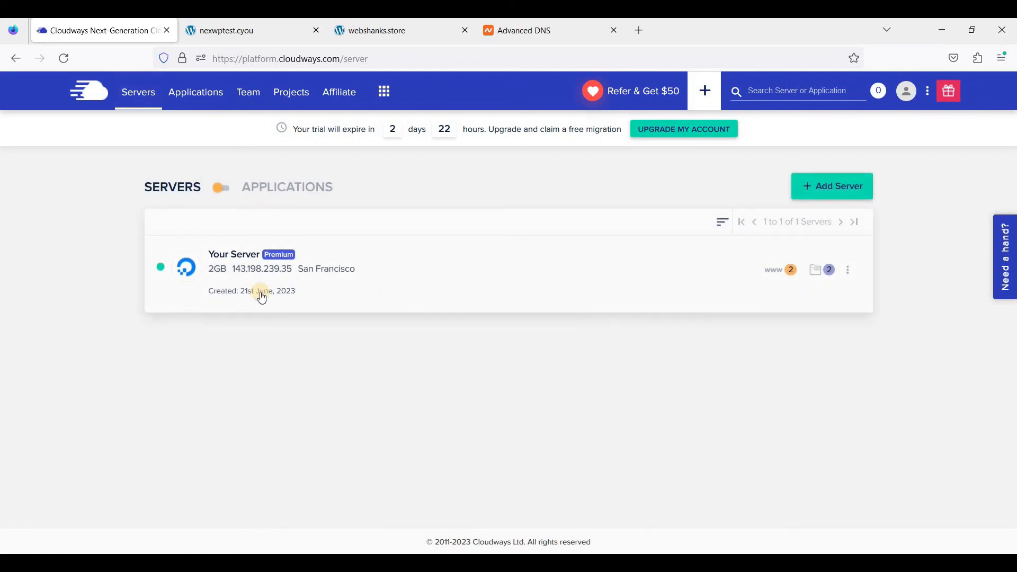
- Preview Your Server's vertical scaling sizes and prices at 4GB and 192GB without applying them
{"action": "left_click", "coordinate": [262, 297]}
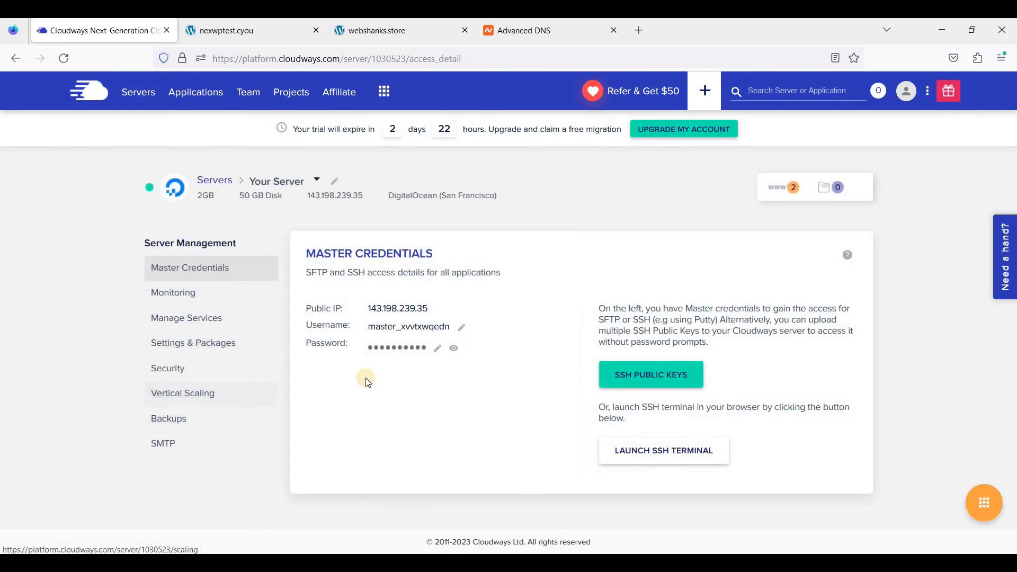
{"action": "scroll", "coordinate": [445, 347], "scroll_direction": "down", "scroll_amount": 1}
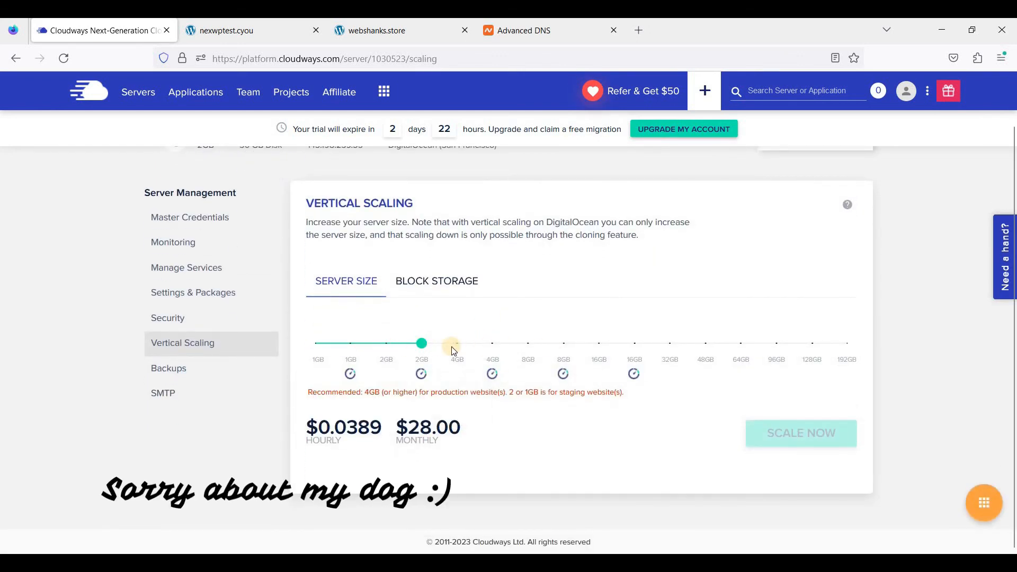
{"action": "left_click", "coordinate": [458, 347]}
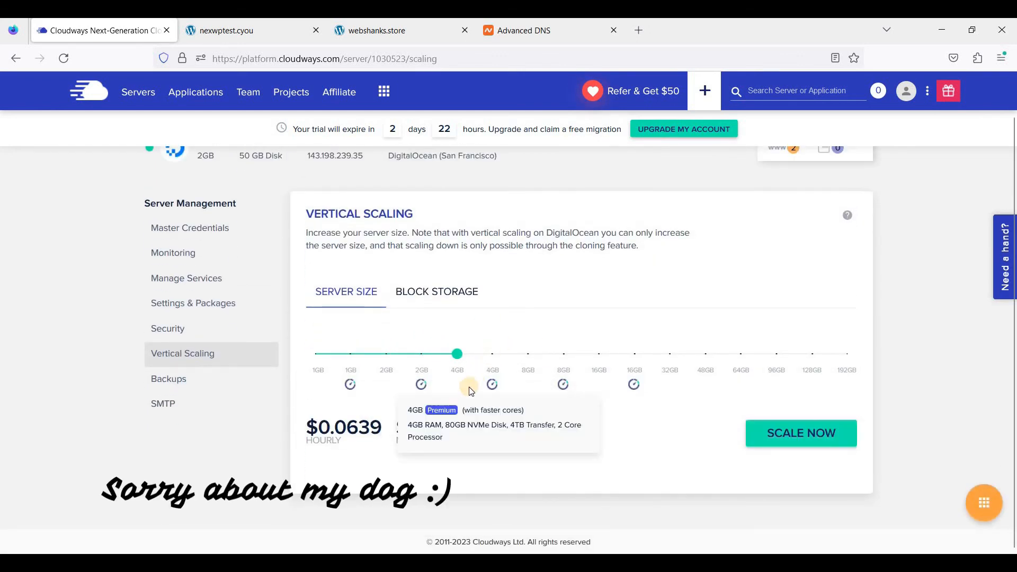
{"action": "mouse_move", "coordinate": [464, 371]}
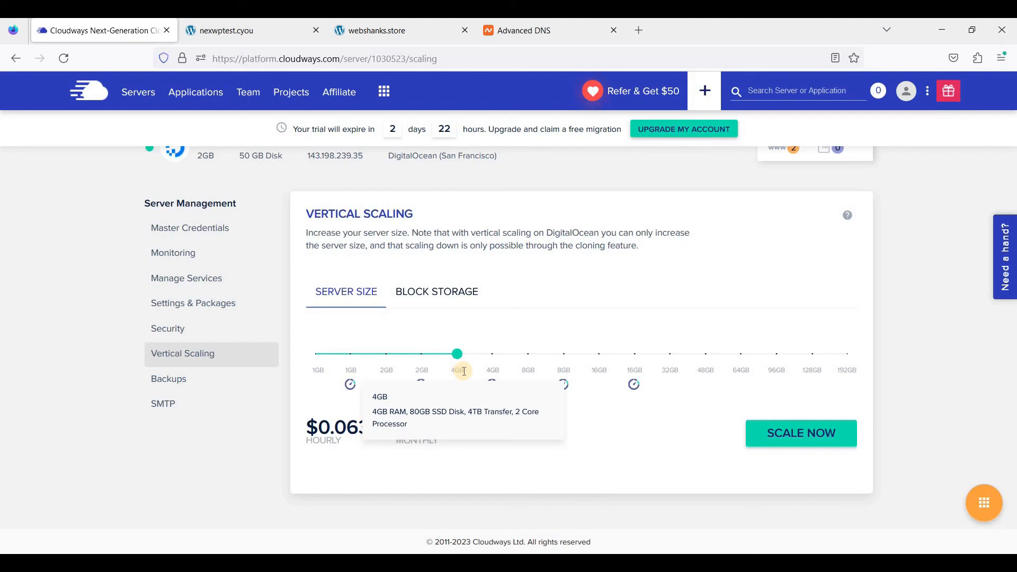
{"action": "left_click", "coordinate": [843, 362]}
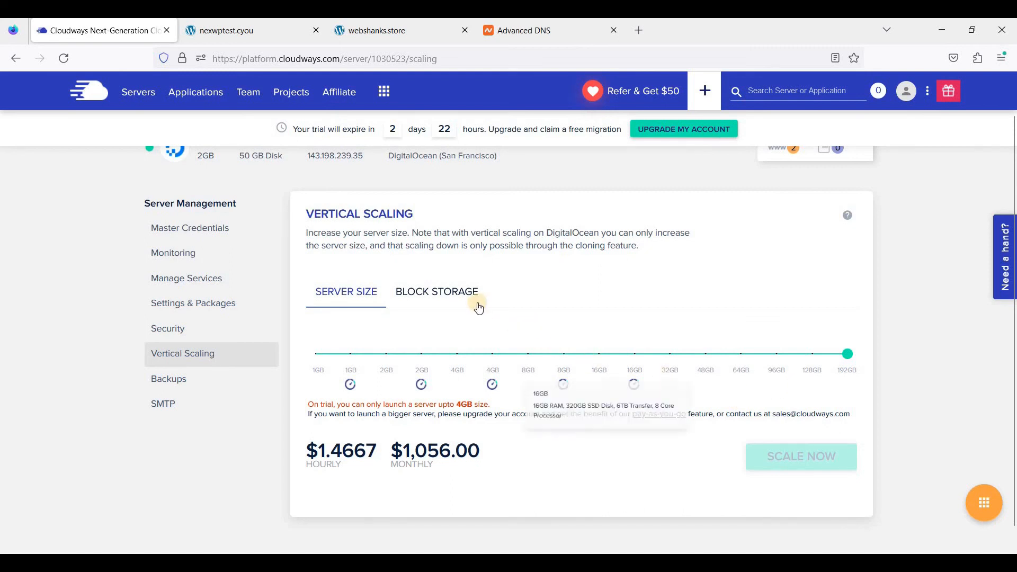
- Check the Block Storage options, then return to the server's Master Credentials page
{"action": "left_click", "coordinate": [429, 295]}
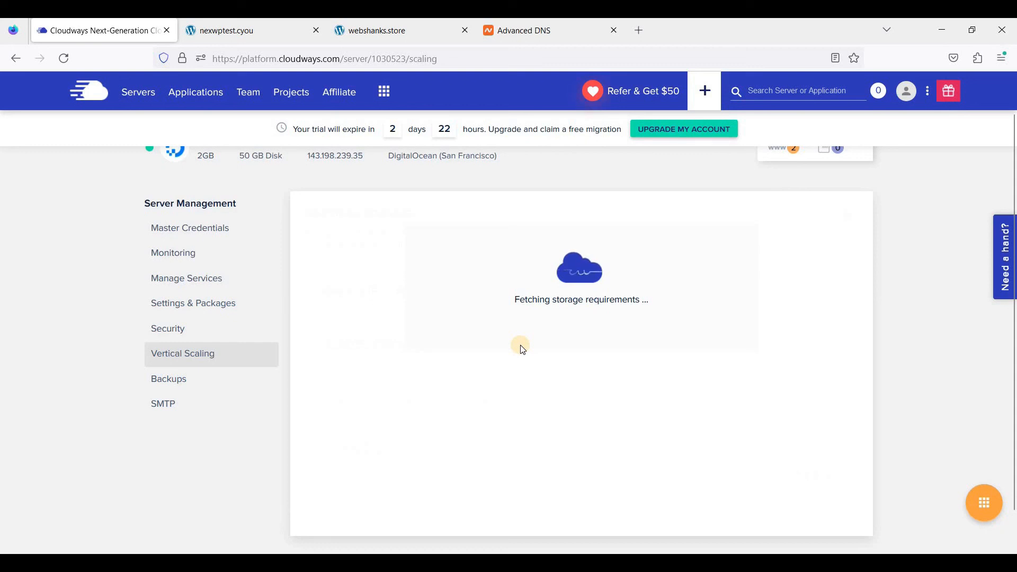
{"action": "scroll", "coordinate": [339, 311], "scroll_direction": "up", "scroll_amount": 1}
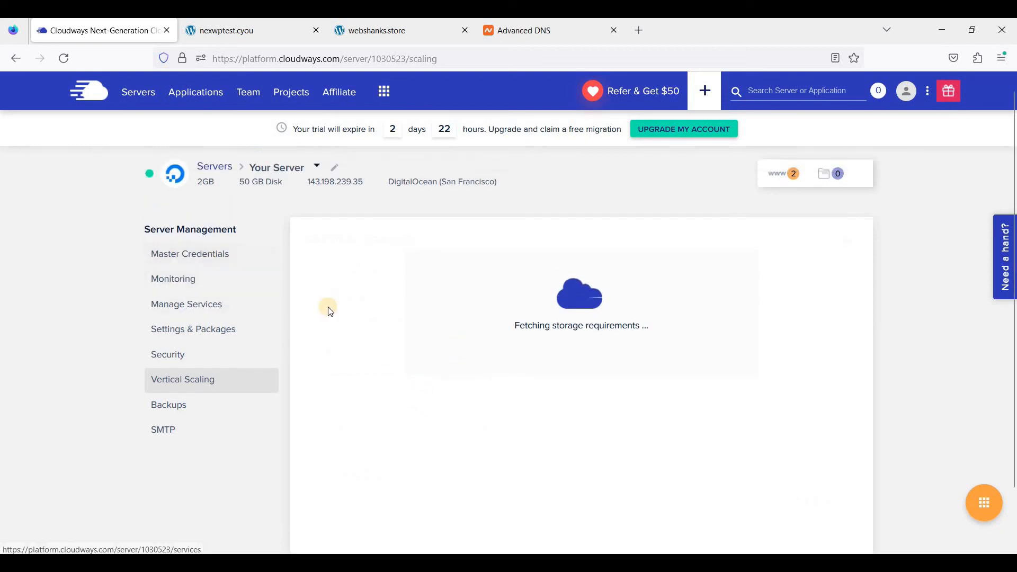
{"action": "left_click", "coordinate": [193, 268]}
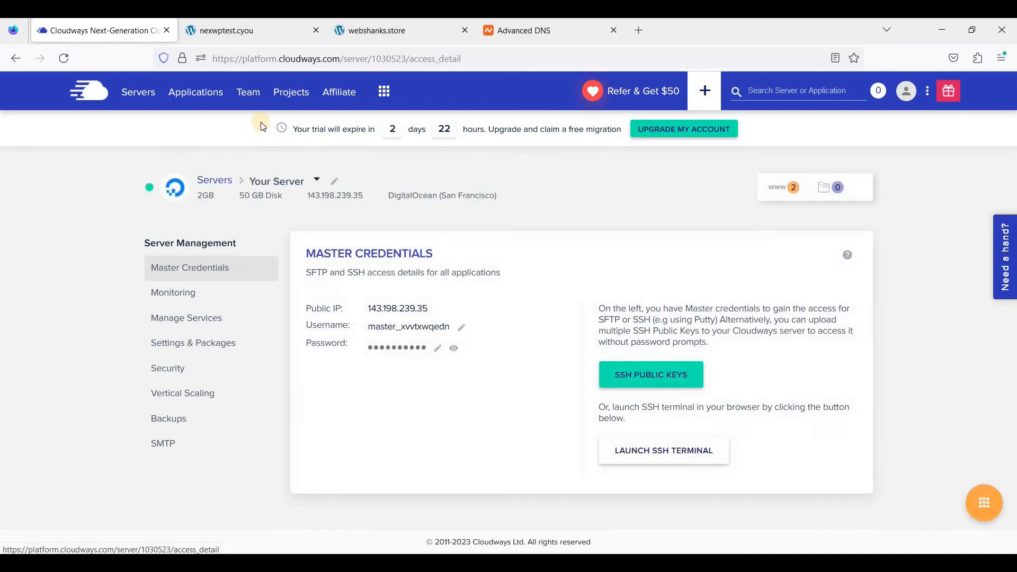
{"action": "left_click", "coordinate": [248, 31]}
- Switch between the nexwptest.cyou, webshanks.store and Cloudways tabs, ending on the HTTPS webshanks.store homepage
{"action": "left_click", "coordinate": [352, 30]}
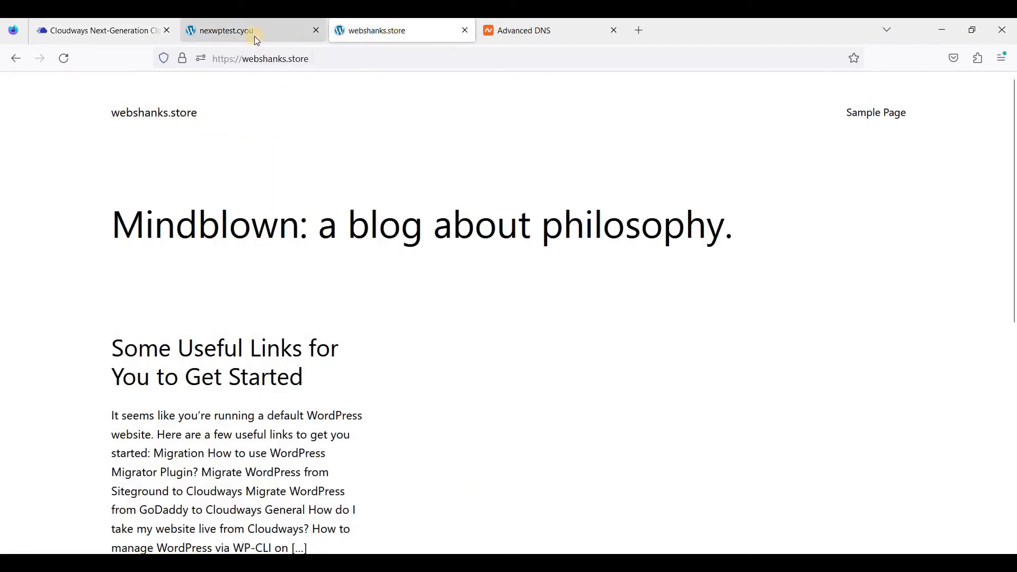
{"action": "left_click", "coordinate": [225, 34]}
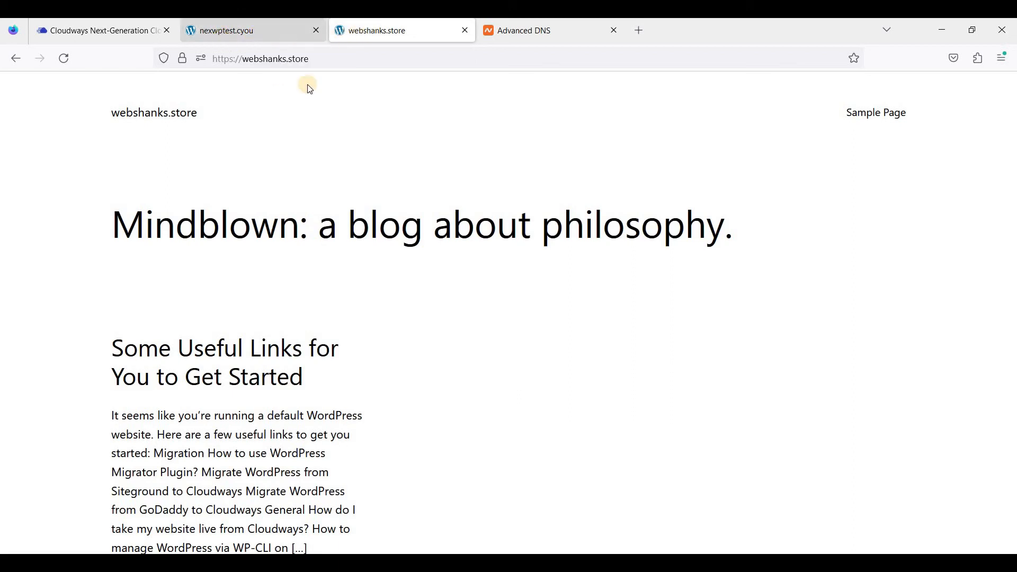
{"action": "left_click", "coordinate": [124, 32]}
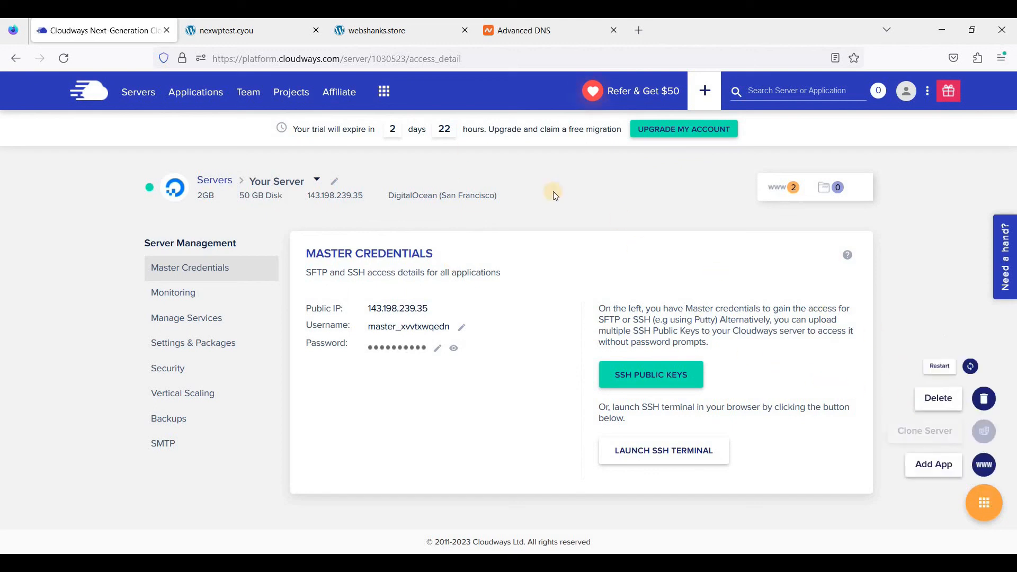
{"action": "left_click", "coordinate": [227, 37]}
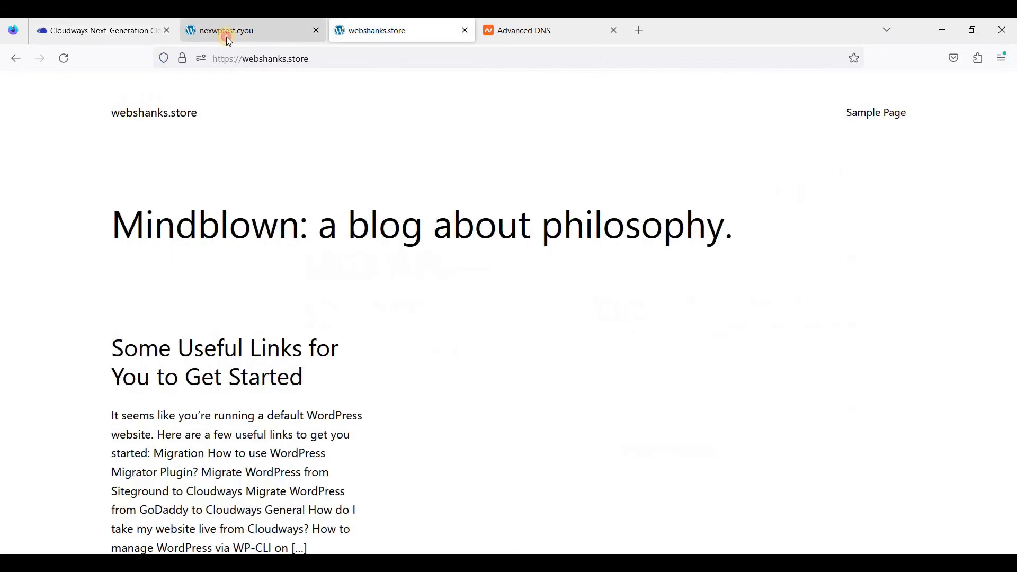
{"action": "left_click", "coordinate": [399, 37]}
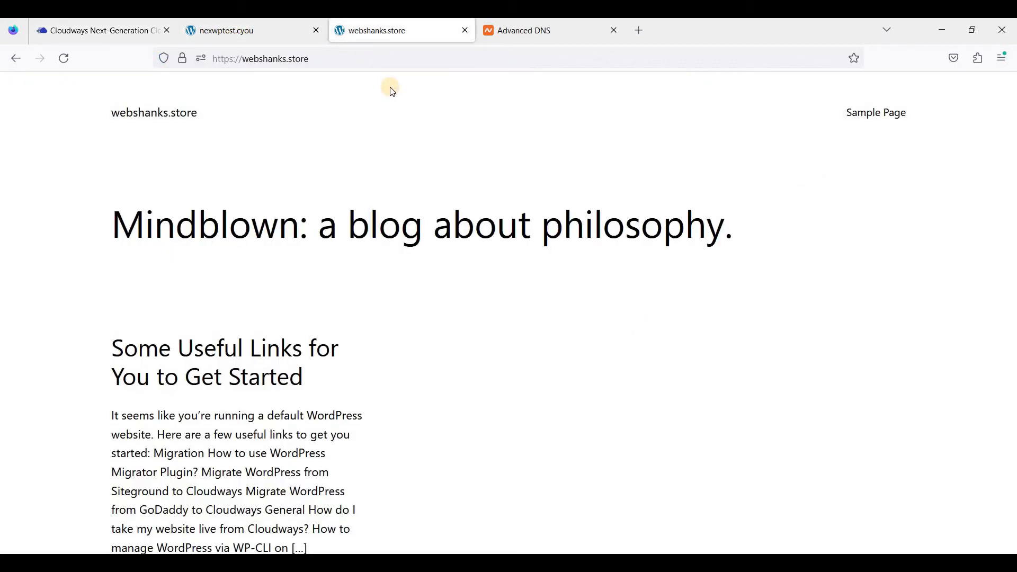